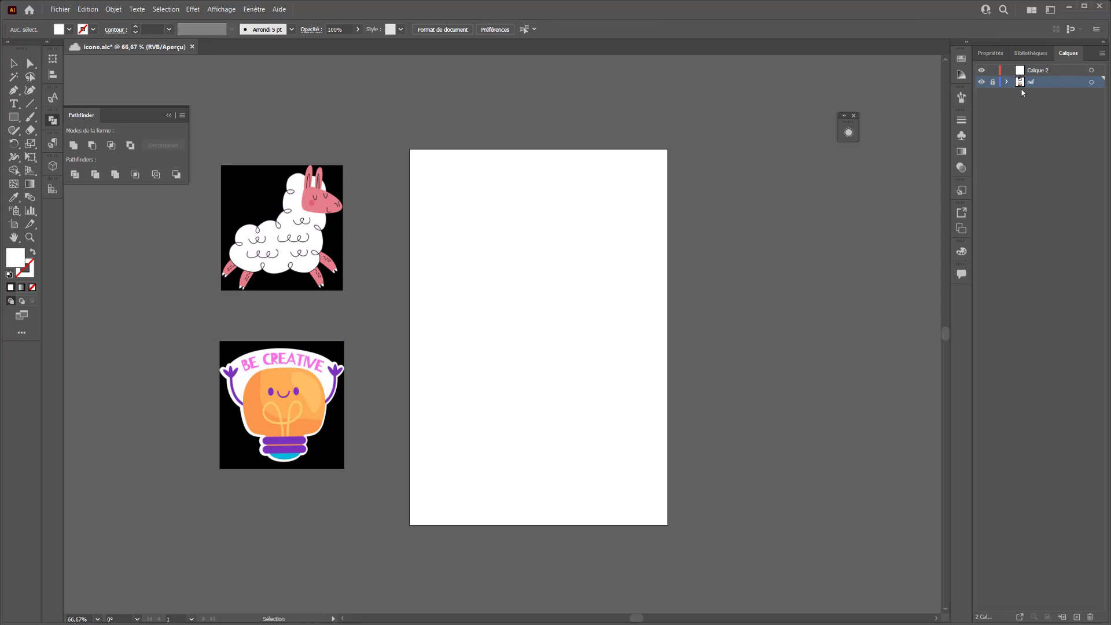
# Rename the layer Calque 2 as lama and save the document
pyautogui.doubleClick(1036, 70)
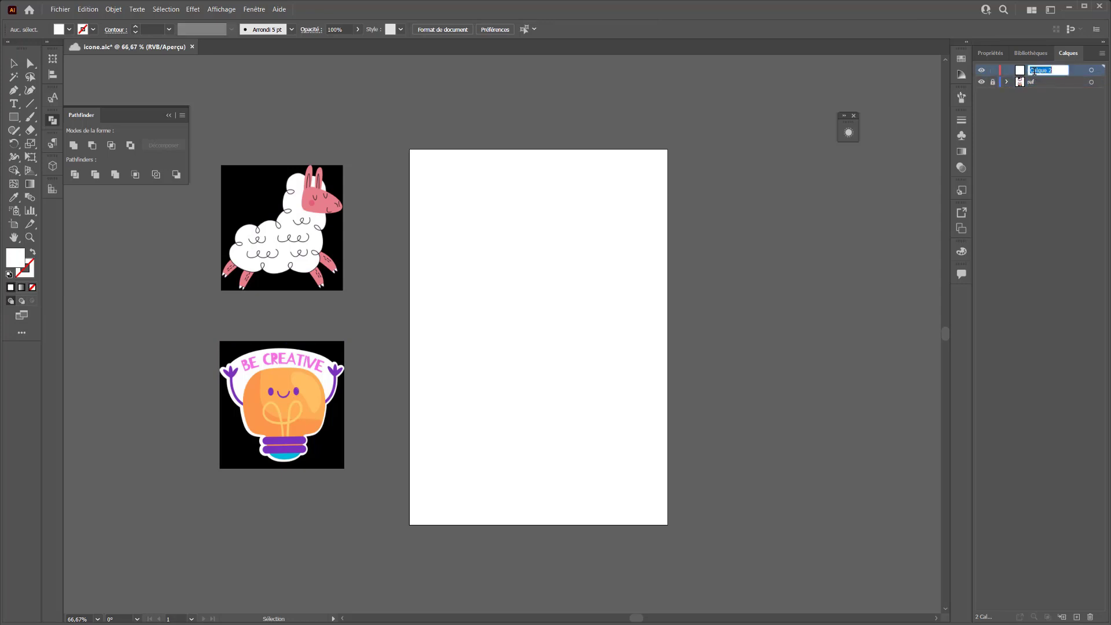
pyautogui.write('lama')
pyautogui.press('Return')
pyautogui.hotkey('ctrl', 's')
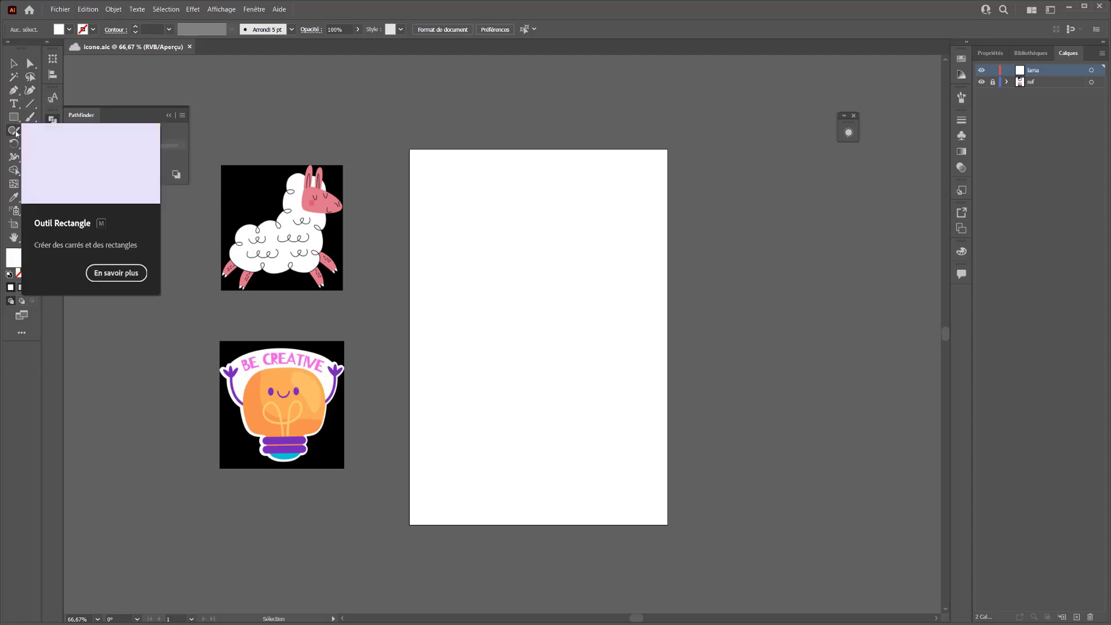
# Set the fill to light cyan 76FFFF and draw the llama's scalloped body freehand with the Pencil tool, about 131 by 119 mm
pyautogui.moveTo(14, 131); pyautogui.dragTo(64, 143)
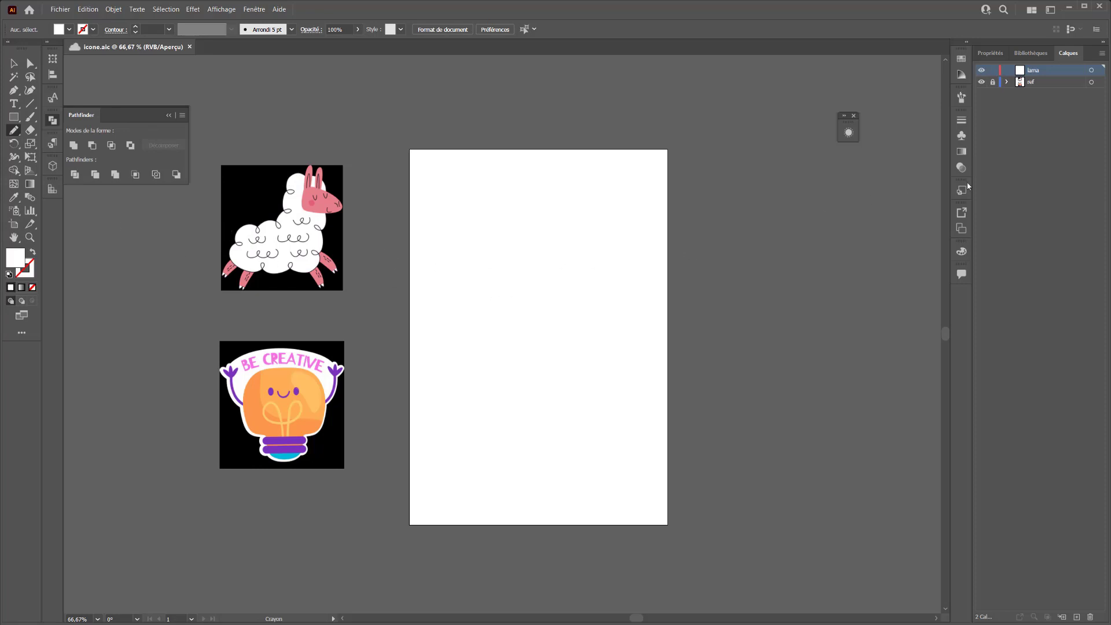
pyautogui.click(961, 252)
pyautogui.click(885, 266)
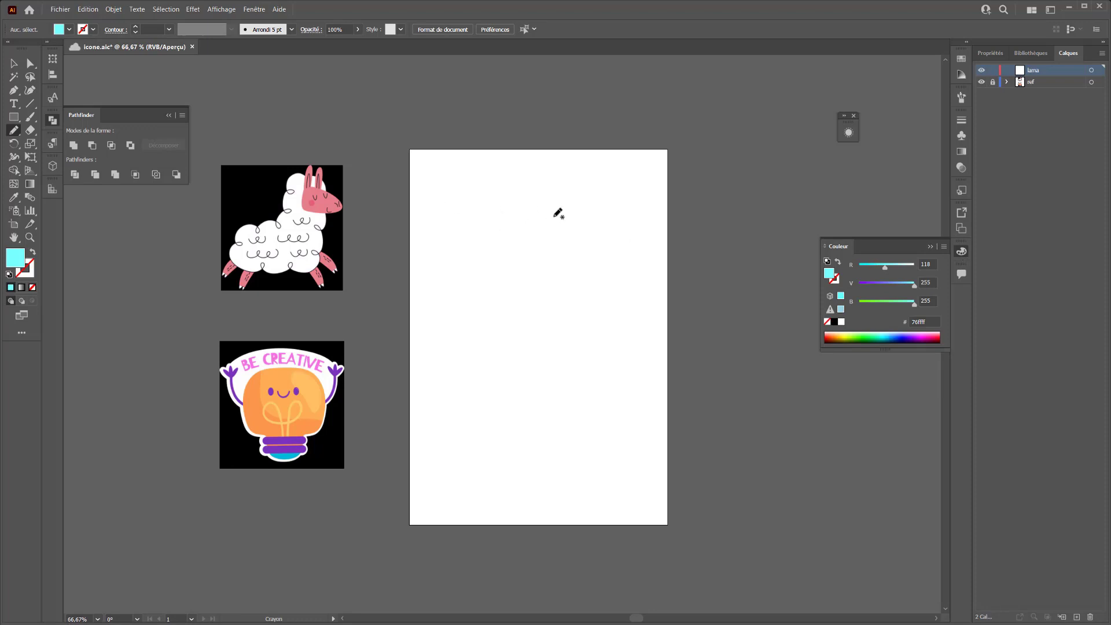
pyautogui.moveTo(551, 205)
pyautogui.mouseDown()
pyautogui.moveTo(513, 237)
pyautogui.moveTo(523, 248)
pyautogui.moveTo(505, 249)
pyautogui.moveTo(502, 269)
pyautogui.moveTo(446, 277)
pyautogui.moveTo(433, 323)
pyautogui.moveTo(472, 336)
pyautogui.moveTo(510, 334)
pyautogui.moveTo(510, 322)
pyautogui.moveTo(538, 328)
pyautogui.moveTo(546, 313)
pyautogui.moveTo(592, 316)
pyautogui.moveTo(591, 211)
pyautogui.moveTo(562, 189)
pyautogui.moveTo(545, 195)
pyautogui.moveTo(440, 385)
pyautogui.mouseUp()
# Fill the scalloped body outline with the light cyan and move the shape slightly down and right on the artboard
pyautogui.press('a')
pyautogui.click(344, 119)
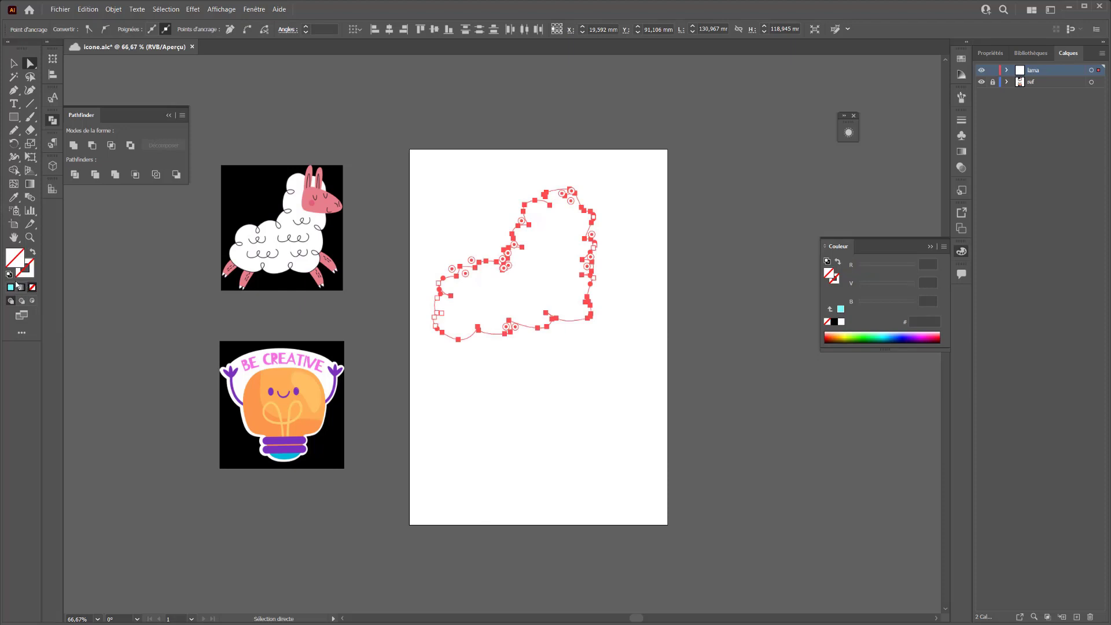
pyautogui.click(11, 289)
pyautogui.click(429, 155)
pyautogui.moveTo(553, 277); pyautogui.dragTo(567, 309)
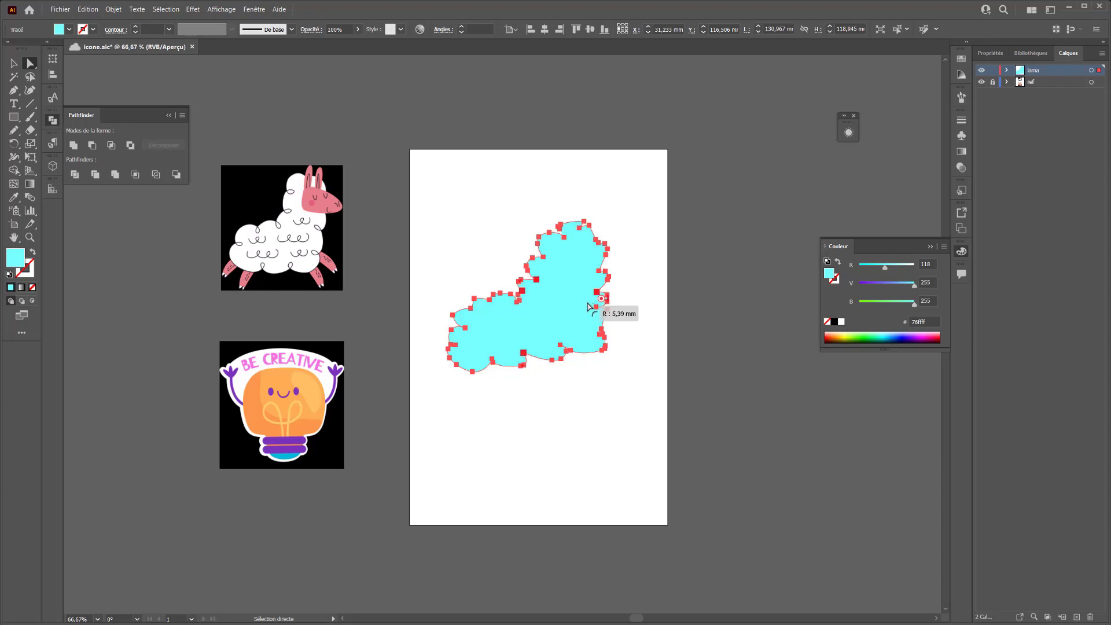
pyautogui.moveTo(523, 297); pyautogui.dragTo(540, 306)
pyautogui.click(507, 250)
pyautogui.moveTo(648, 196); pyautogui.dragTo(436, 385)
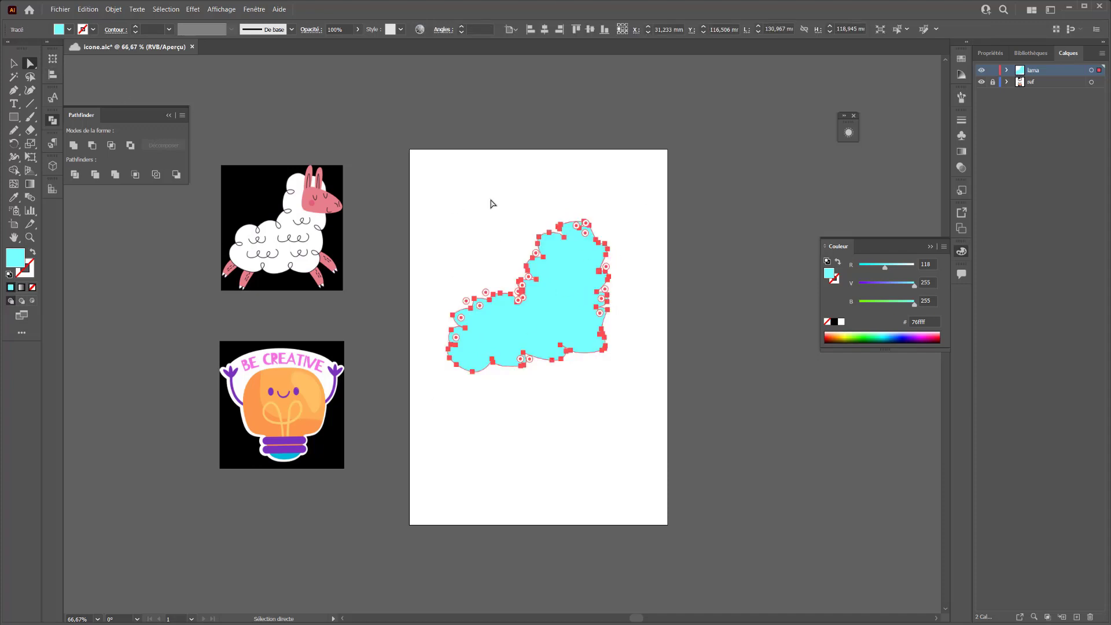
# Shift the anchor points along the body's right edge inward, narrowing the shape to about 124 mm
pyautogui.hotkey('ctrl', '+')
pyautogui.moveTo(535, 232); pyautogui.dragTo(643, 202)
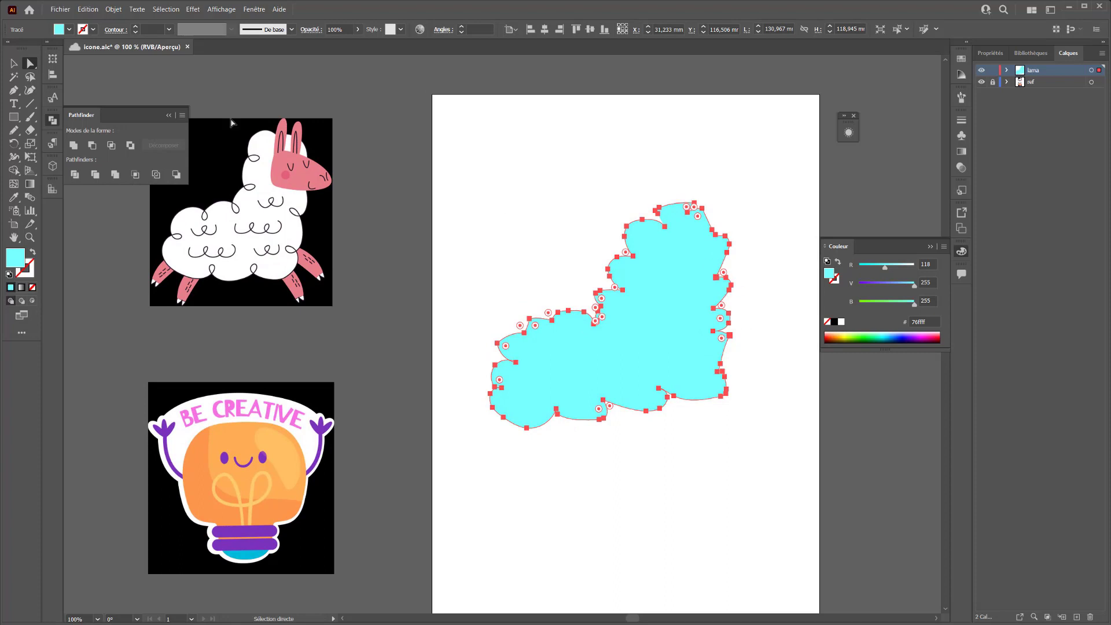
pyautogui.press('v')
pyautogui.moveTo(771, 153); pyautogui.dragTo(690, 430)
pyautogui.press('a')
pyautogui.moveTo(752, 181); pyautogui.dragTo(692, 449)
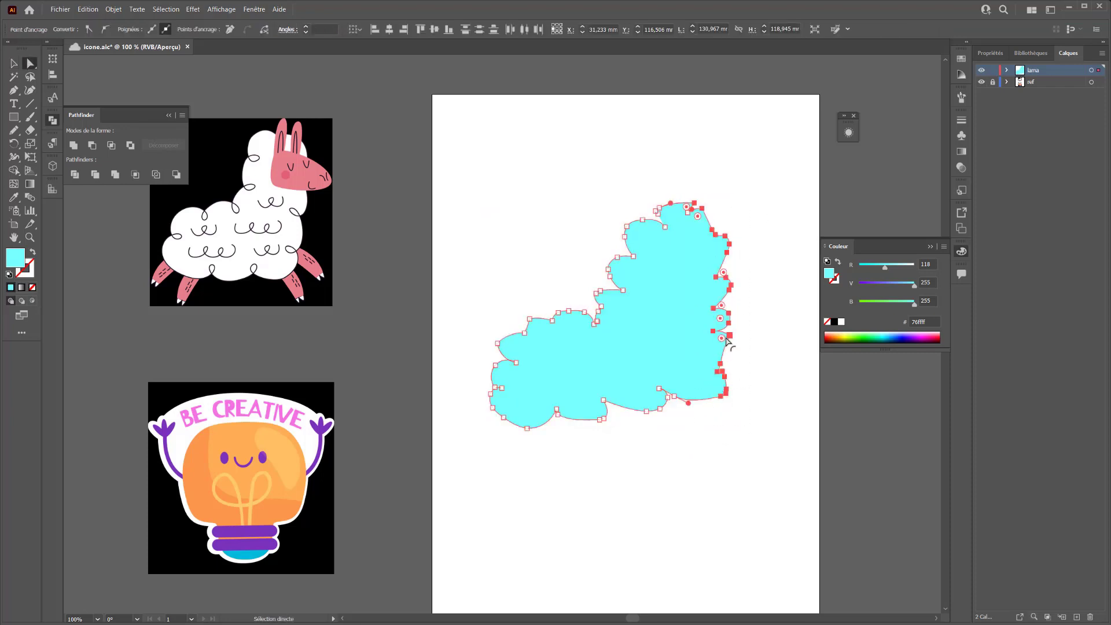
pyautogui.moveTo(728, 318); pyautogui.dragTo(718, 317)
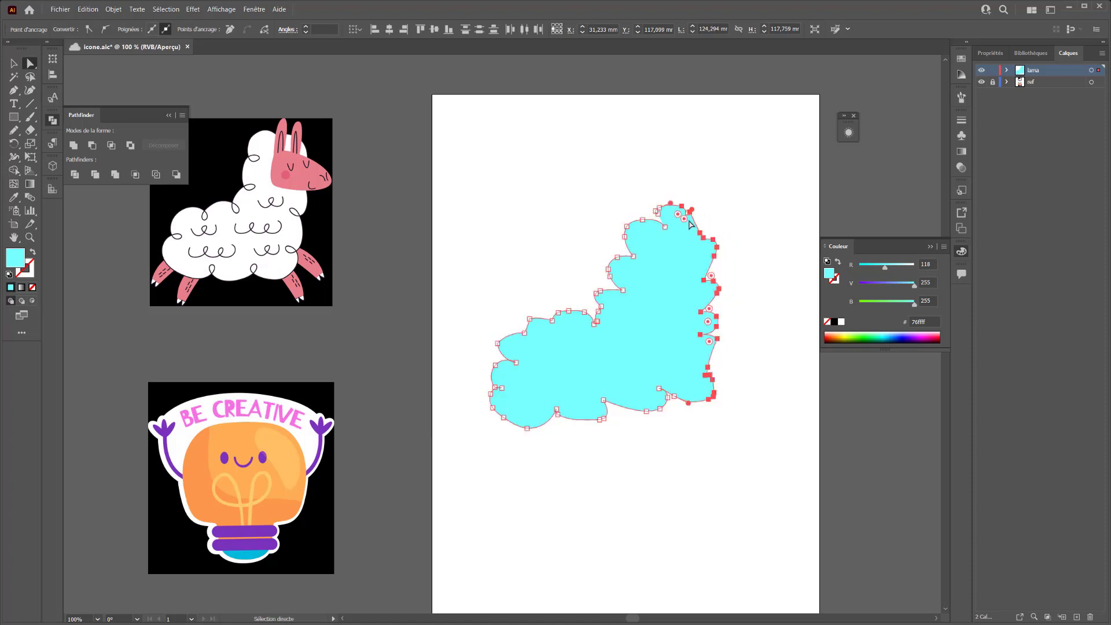
# Check the anchor points around the top of the neck and delete the superfluous one on its left side with the Pen tool
pyautogui.click(688, 220)
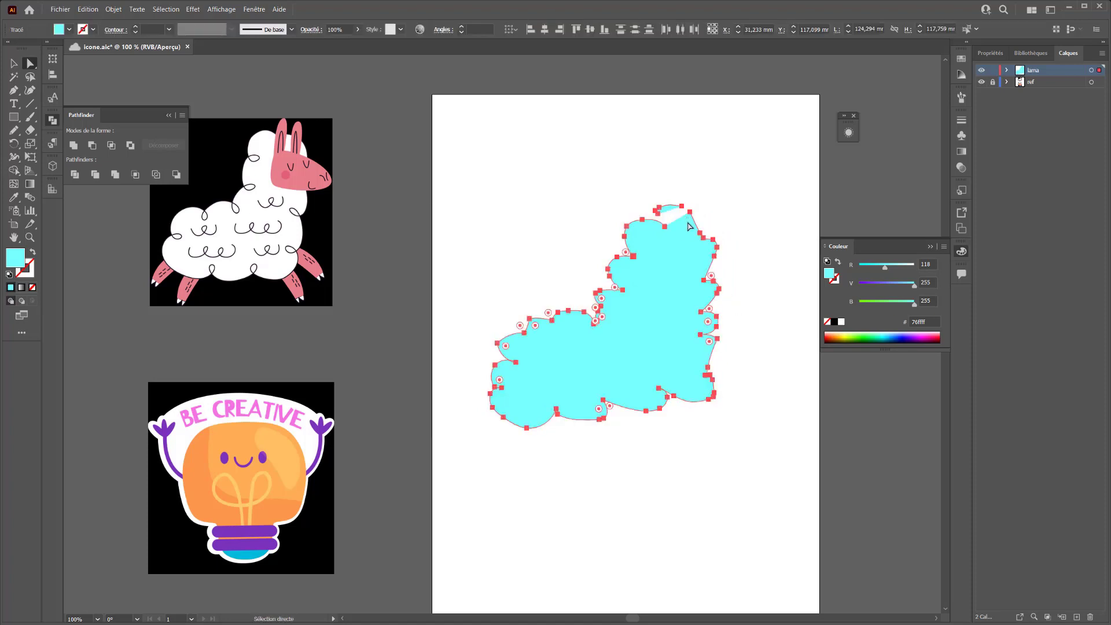
pyautogui.click(690, 210)
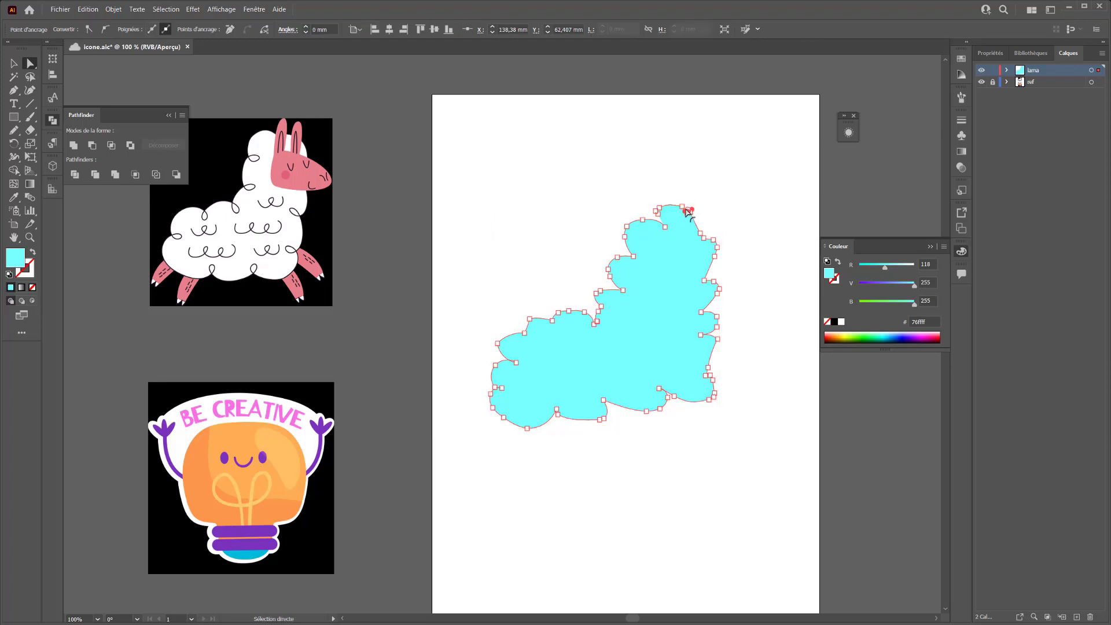
pyautogui.click(692, 224)
pyautogui.click(703, 187)
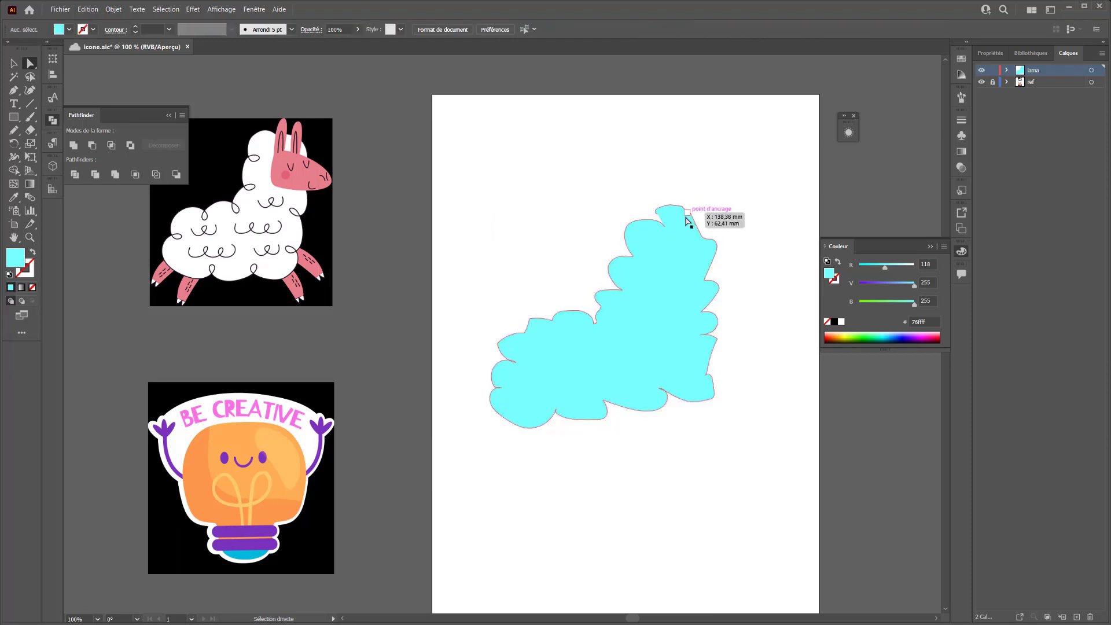
pyautogui.click(670, 220)
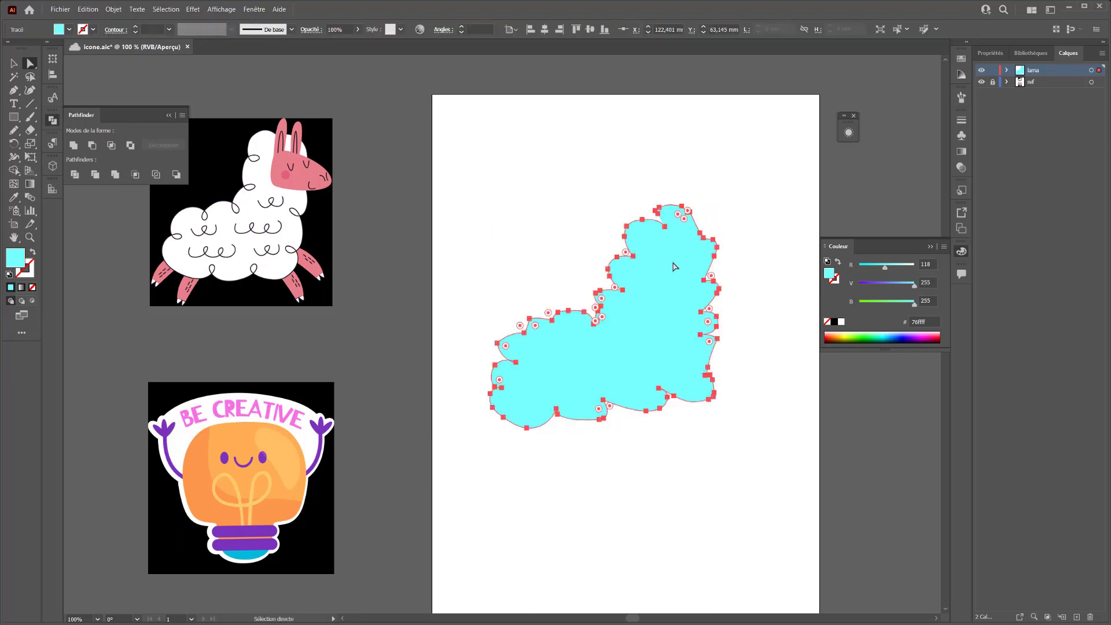
pyautogui.click(579, 249)
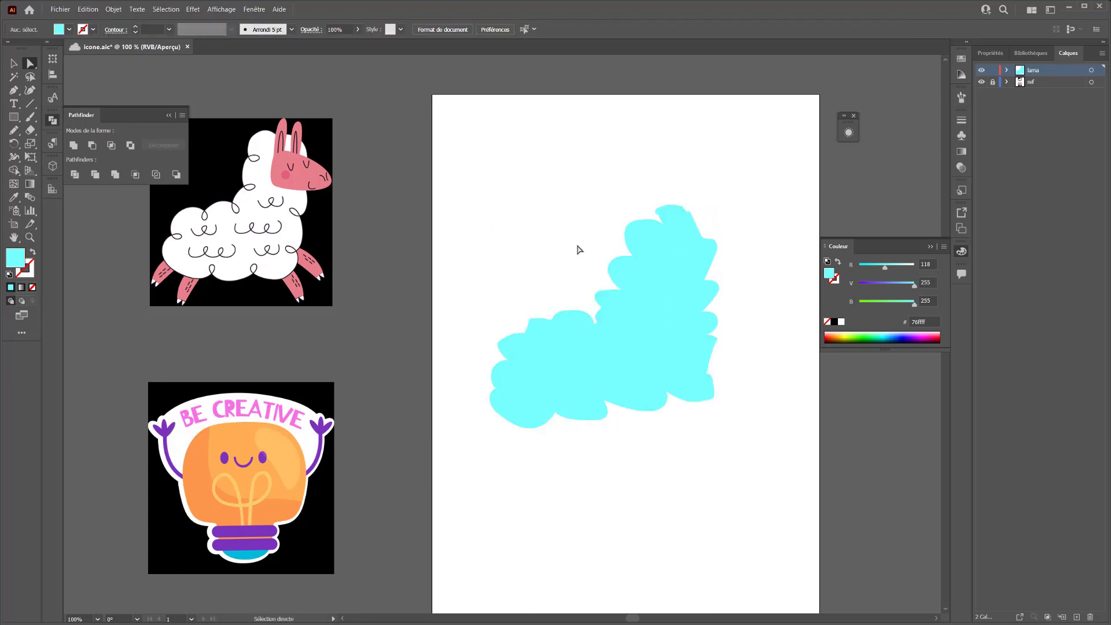
pyautogui.click(662, 215)
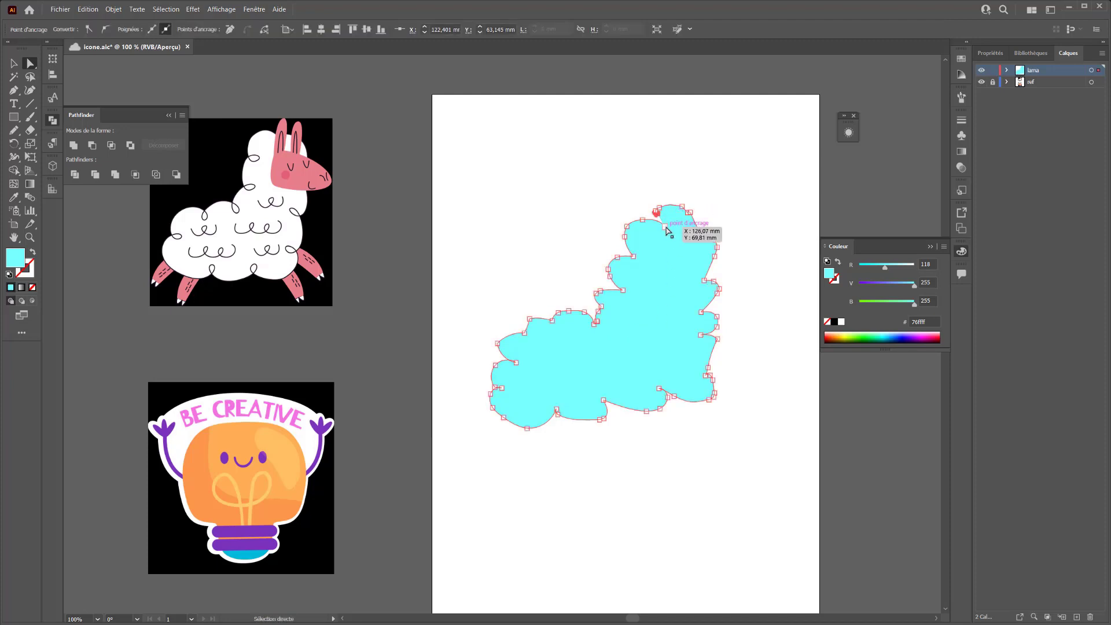
pyautogui.click(14, 90)
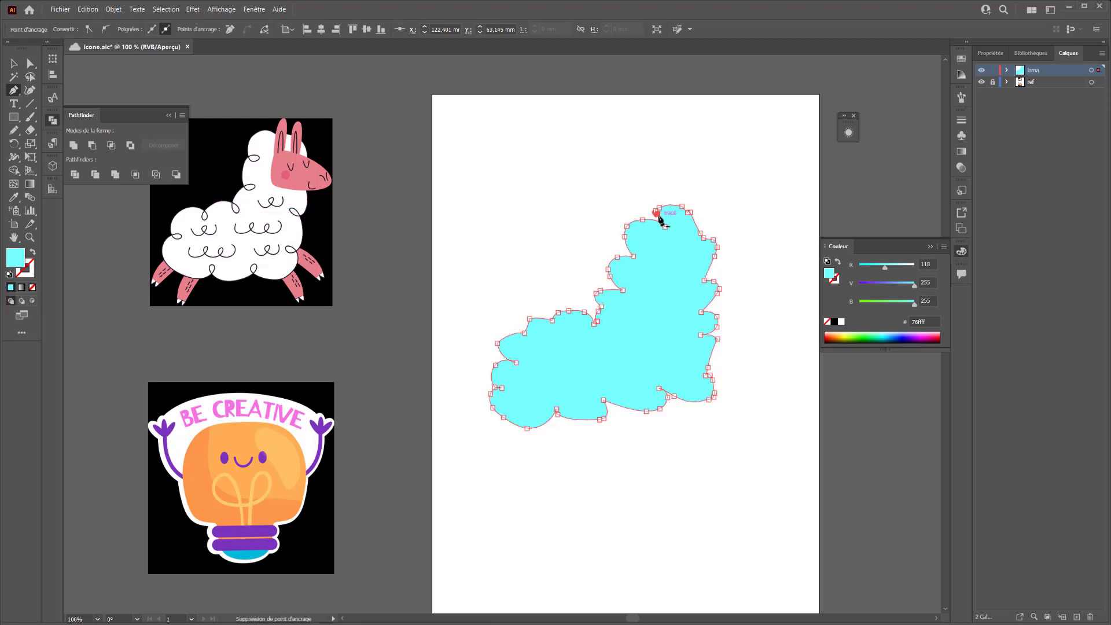
pyautogui.click(655, 214)
# Try to simplify the path with only one anchor point selected at the top of the neck
pyautogui.click(113, 9)
pyautogui.moveTo(118, 22)
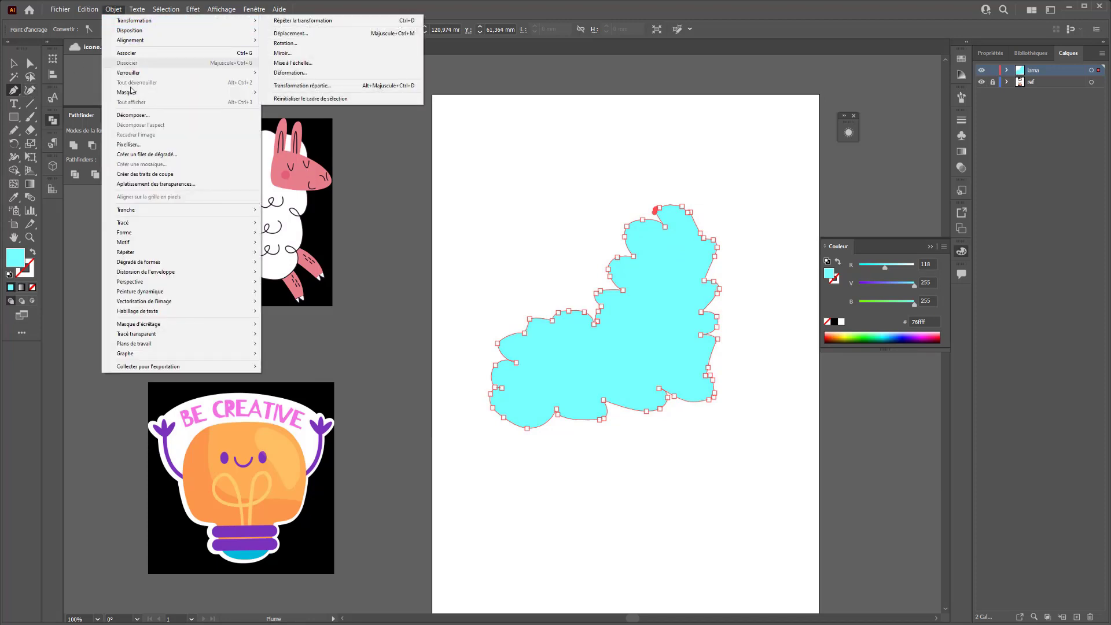
pyautogui.moveTo(205, 233)
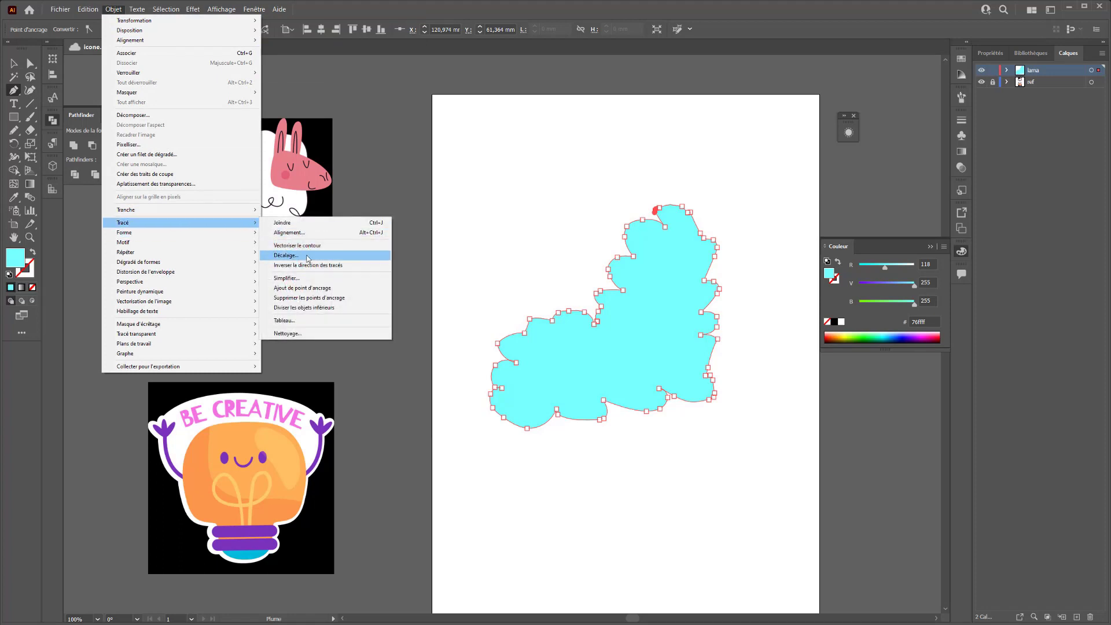
pyautogui.click(289, 279)
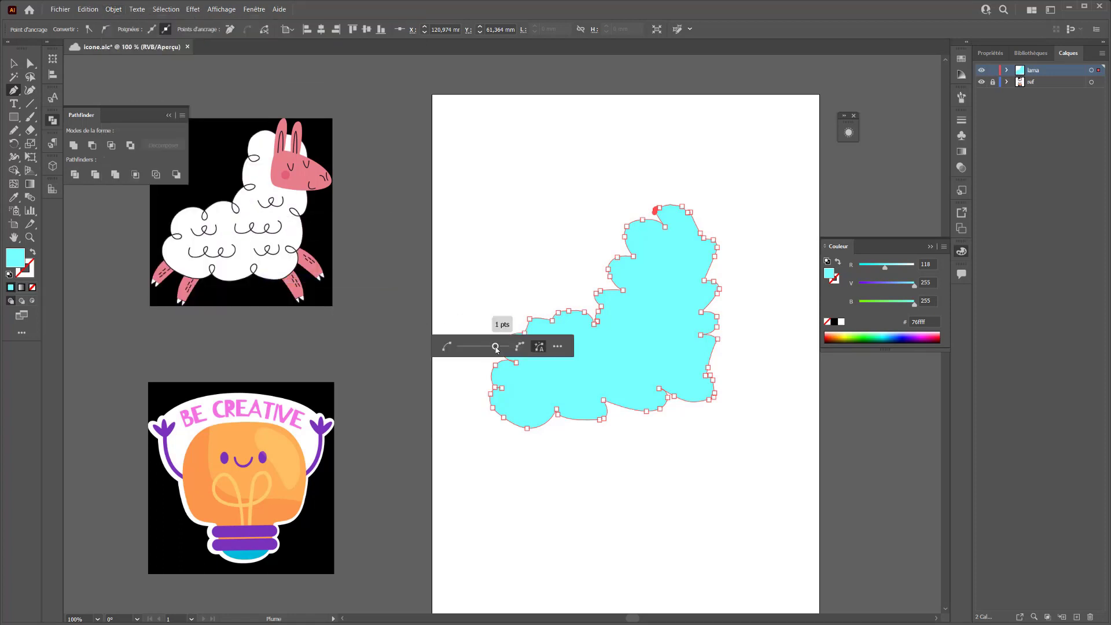
pyautogui.moveTo(496, 349); pyautogui.dragTo(460, 351)
# Simplify the entire cyan body path down to 26 anchor points
pyautogui.click(620, 232)
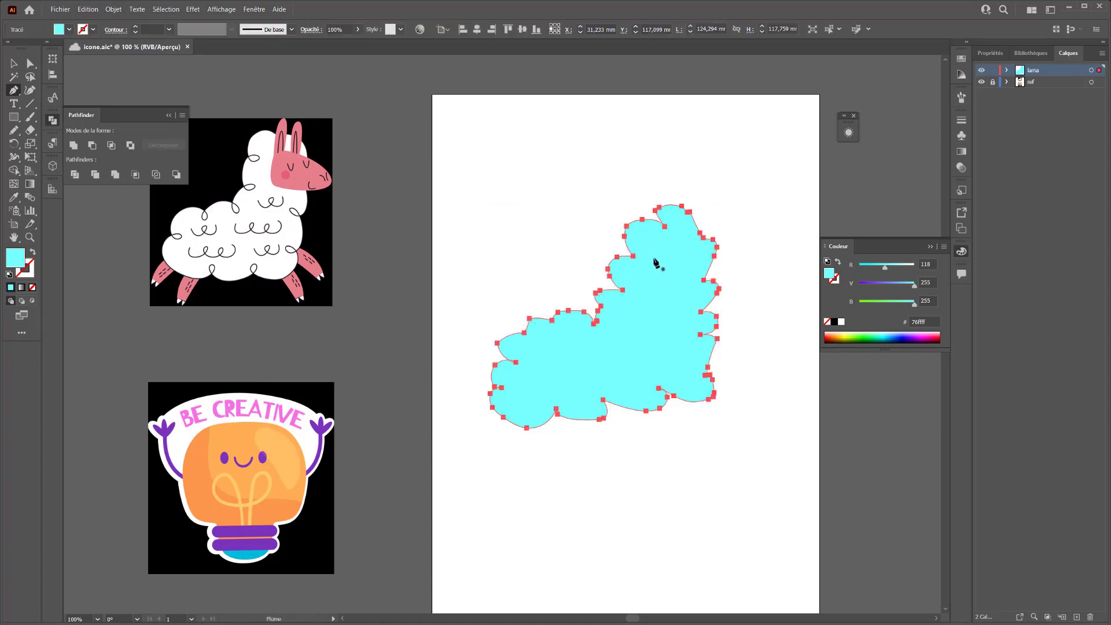
pyautogui.click(114, 9)
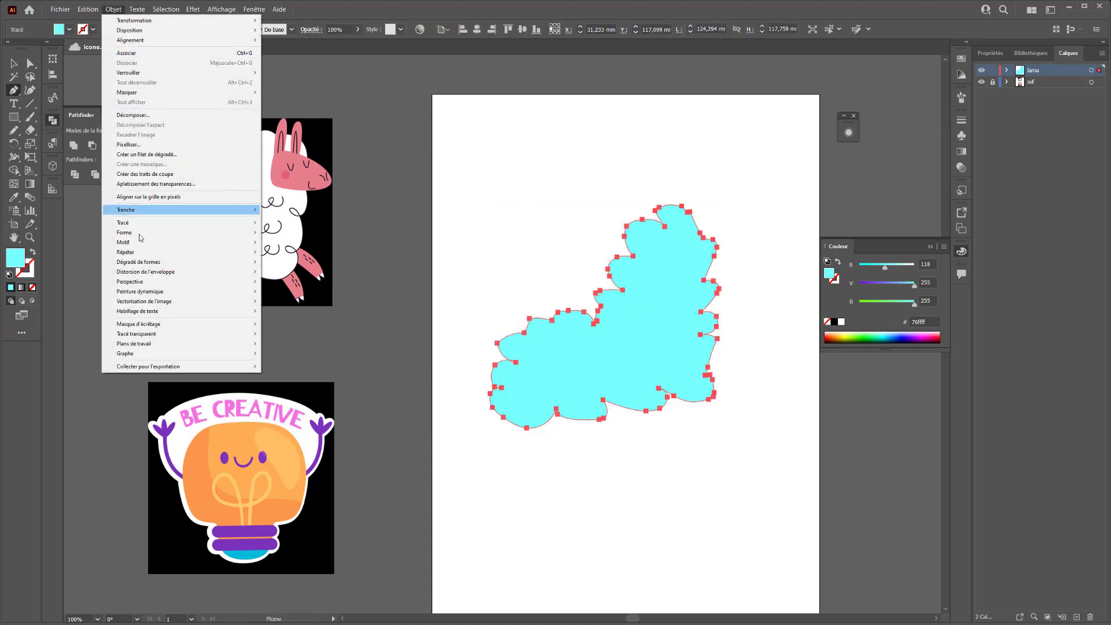
pyautogui.moveTo(168, 225)
pyautogui.click(287, 278)
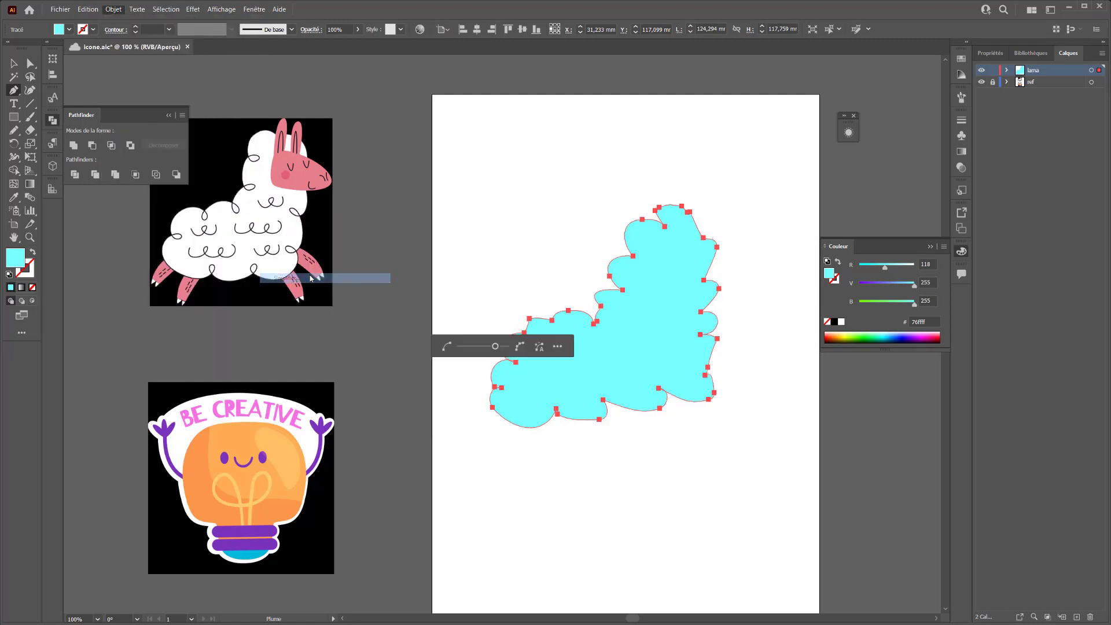
pyautogui.moveTo(492, 350); pyautogui.dragTo(459, 348)
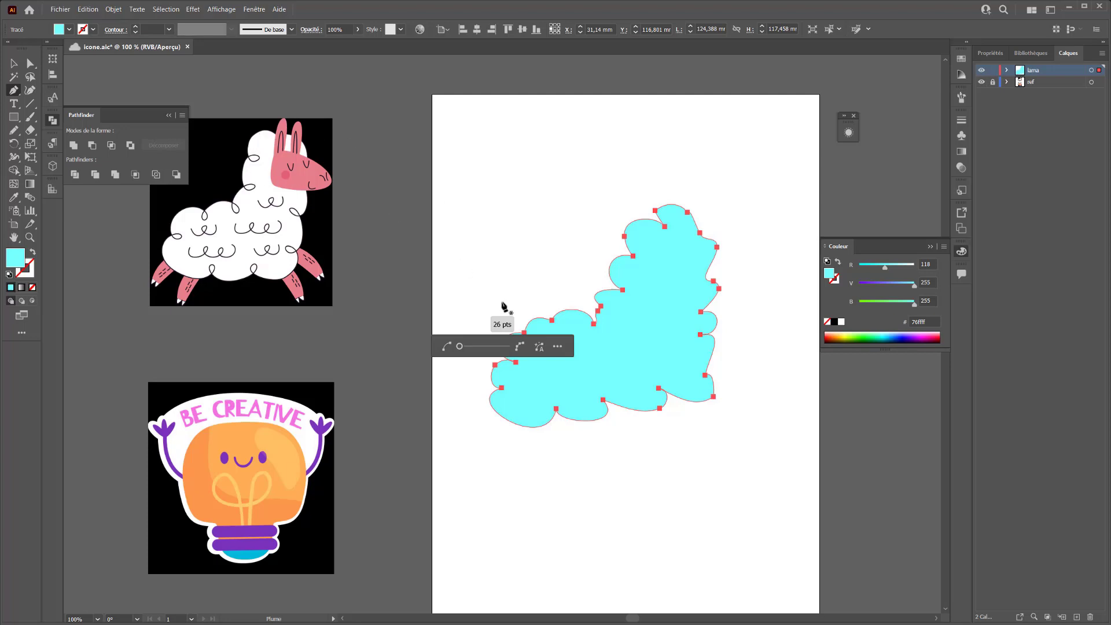
# Move the body slightly up and right and give it a black stroke
pyautogui.click(14, 64)
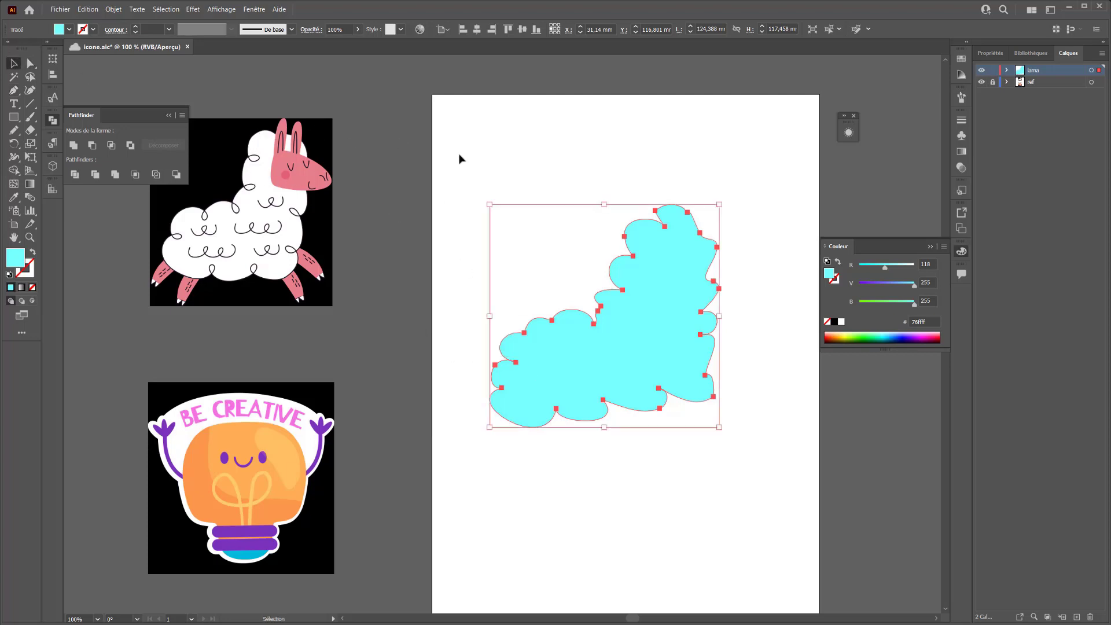
pyautogui.click(512, 172)
pyautogui.moveTo(636, 393); pyautogui.dragTo(653, 370)
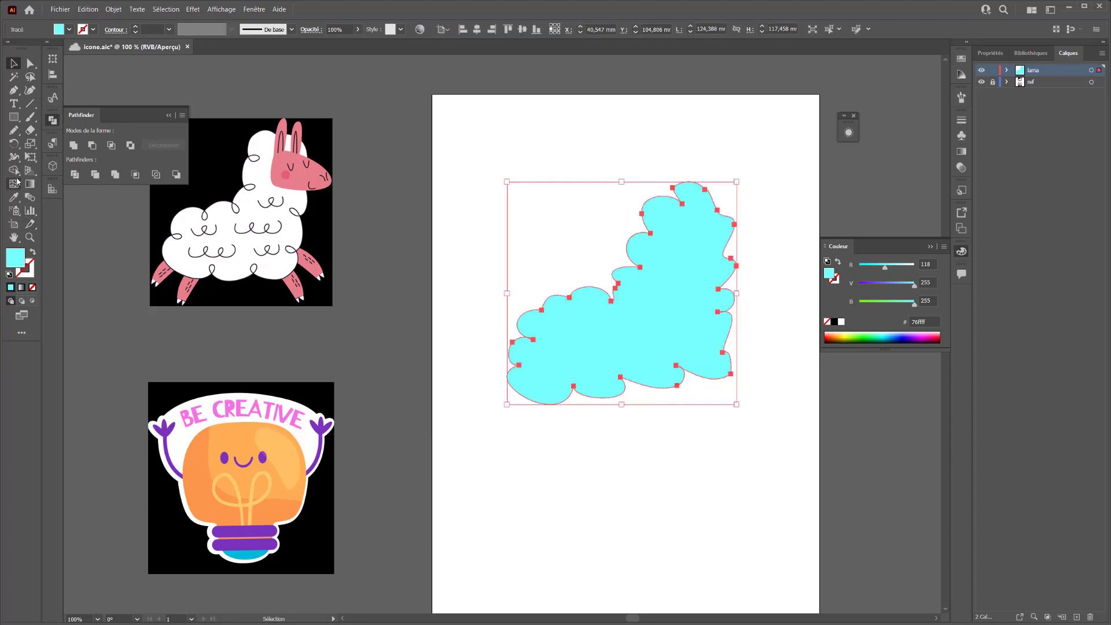
pyautogui.press('x')
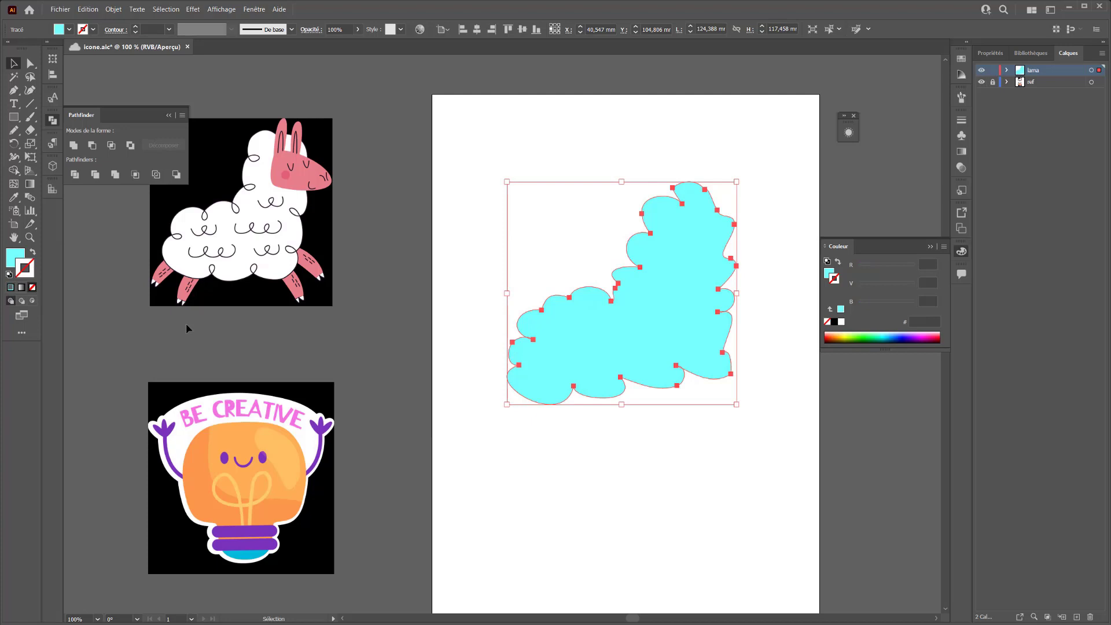
pyautogui.click(835, 322)
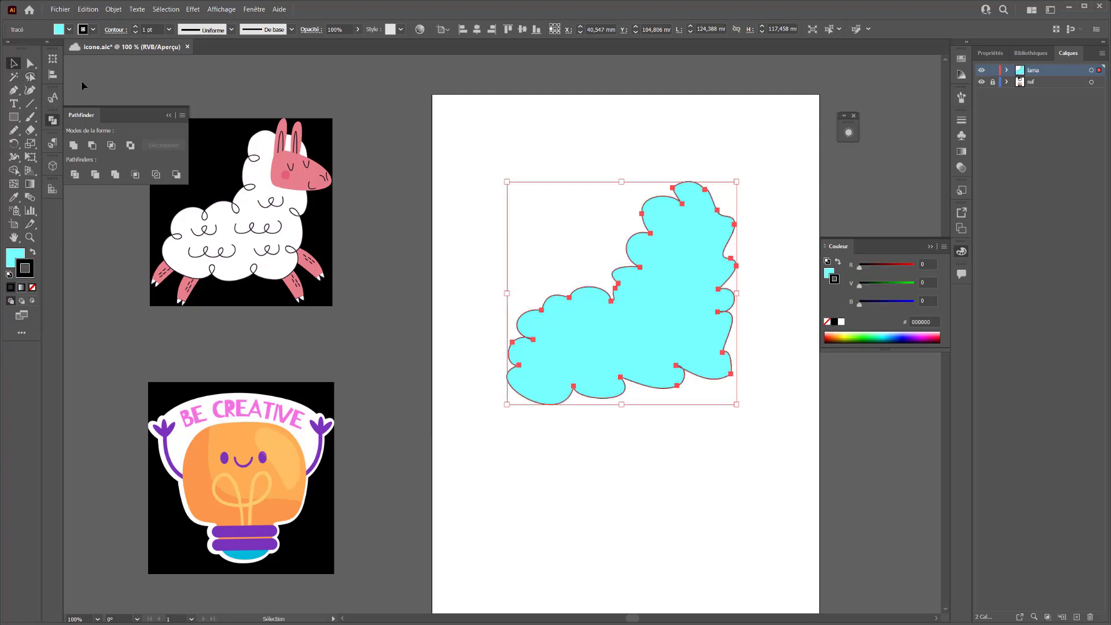
pyautogui.click(480, 150)
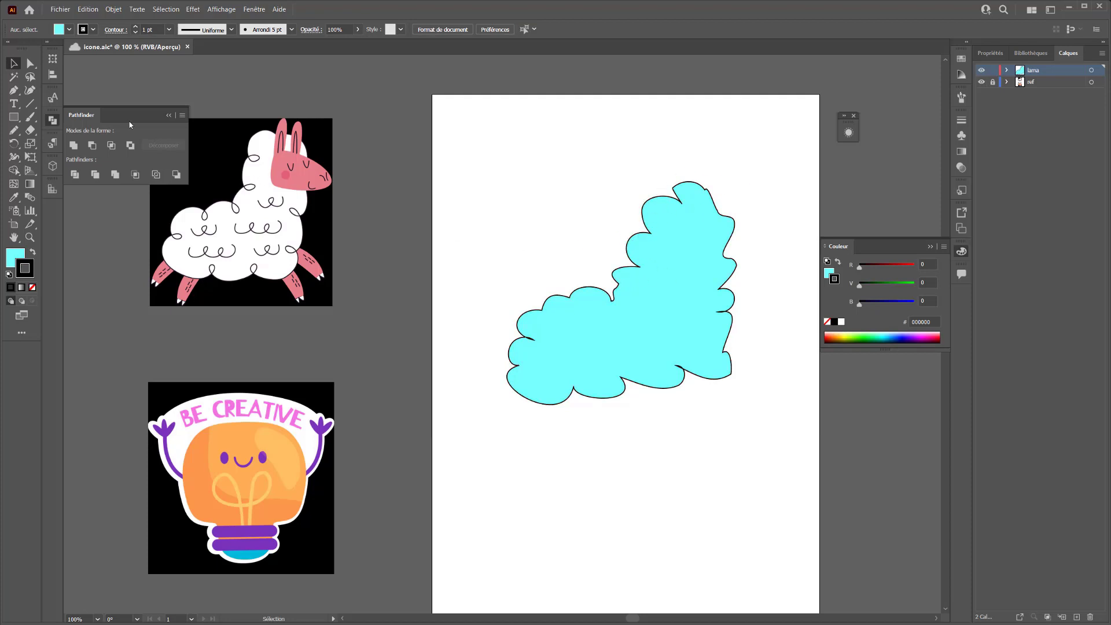
# Draw two small curl loops with the Pencil tool, one at a left neck notch and one at a rear body notch
pyautogui.click(13, 131)
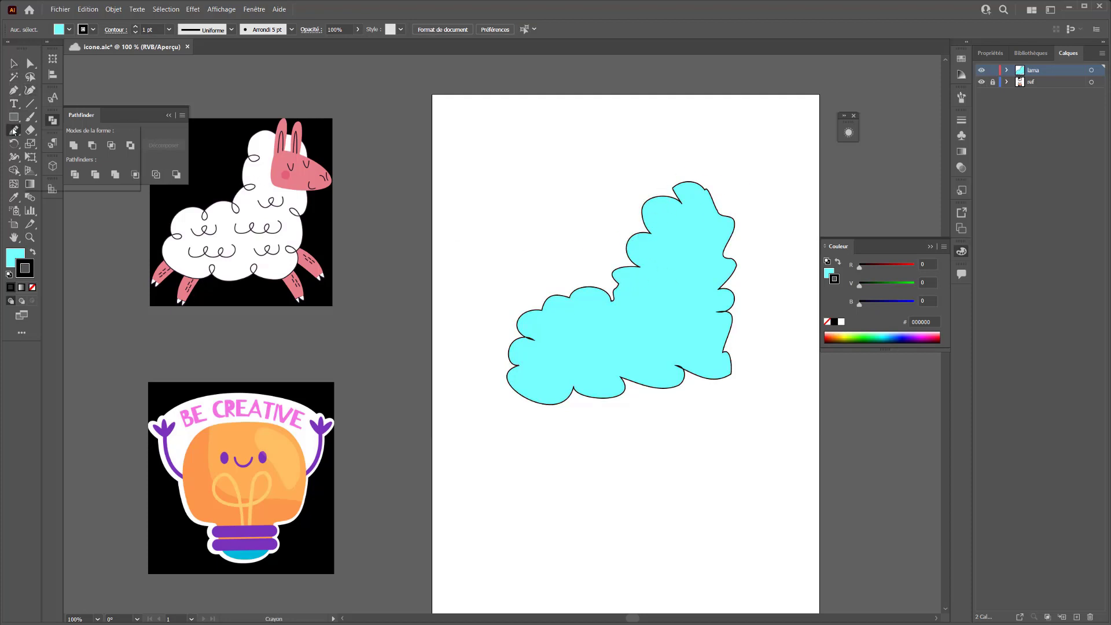
pyautogui.click(13, 131)
pyautogui.moveTo(637, 267); pyautogui.dragTo(648, 264)
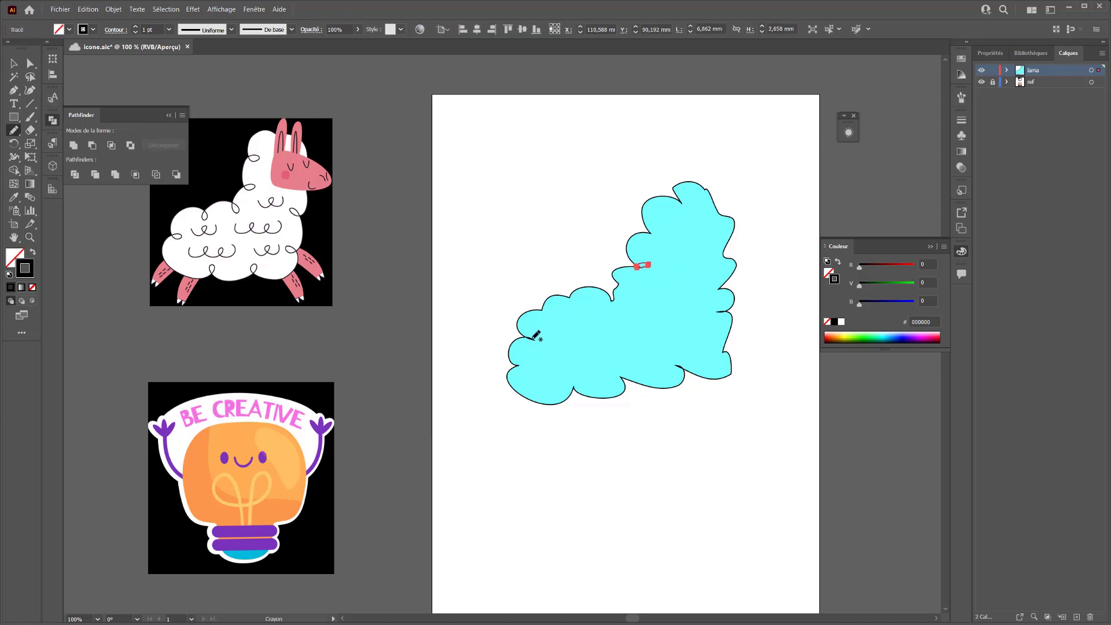
pyautogui.moveTo(530, 336)
pyautogui.mouseDown()
pyautogui.moveTo(546, 339)
pyautogui.moveTo(523, 336)
pyautogui.mouseUp()
pyautogui.click(14, 63)
pyautogui.click(520, 290)
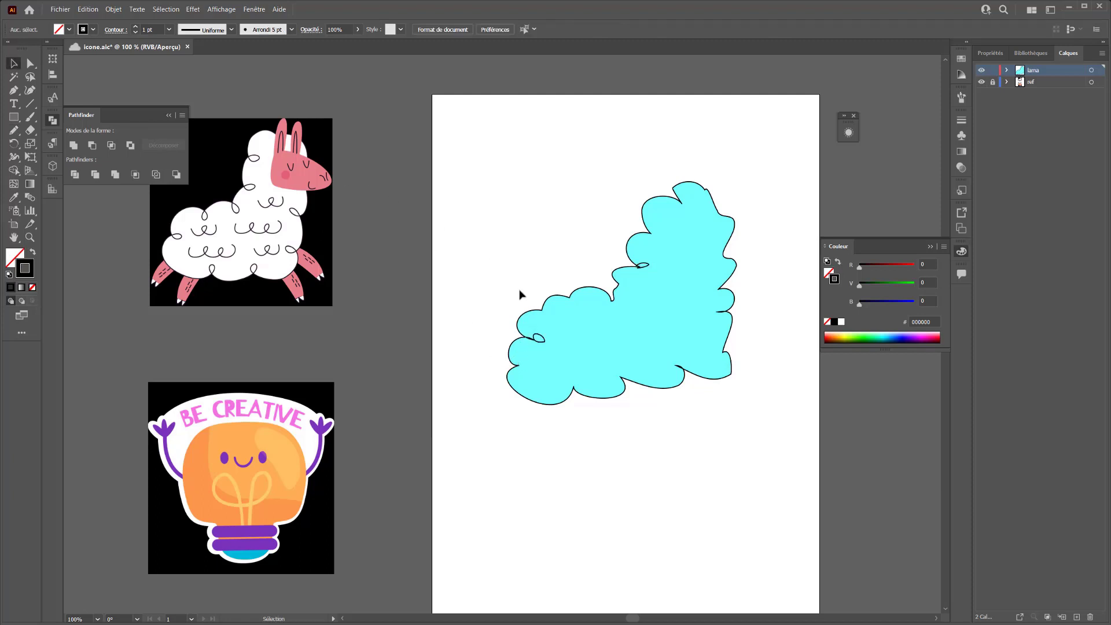
# Delete the two small curl loops at the rear and neck notches and select the body path
pyautogui.hotkey('ctrl', '+')
pyautogui.hotkey('ctrl', '+')
pyautogui.moveTo(520, 291); pyautogui.dragTo(395, 315)
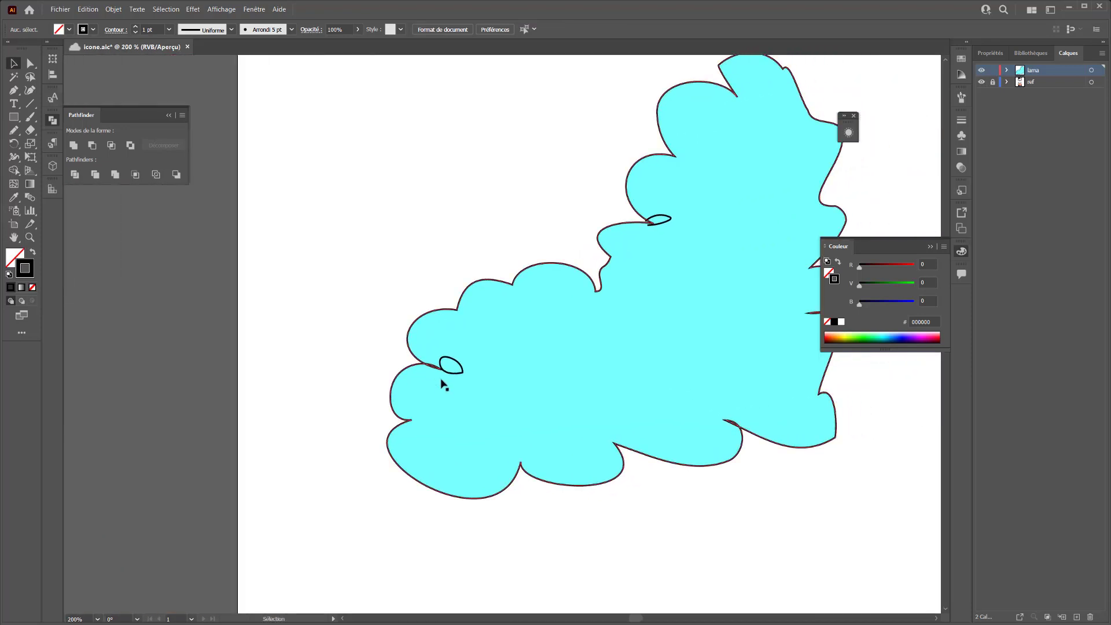
pyautogui.moveTo(455, 376); pyautogui.dragTo(441, 372)
pyautogui.press('Delete')
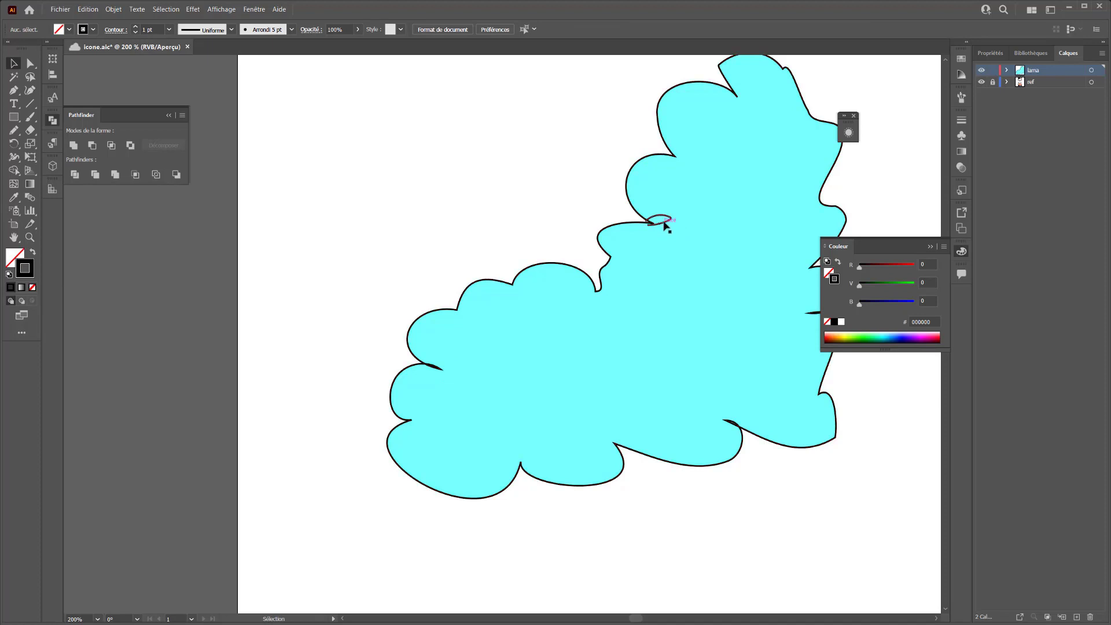
pyautogui.click(665, 218)
pyautogui.press('Delete')
pyautogui.click(655, 228)
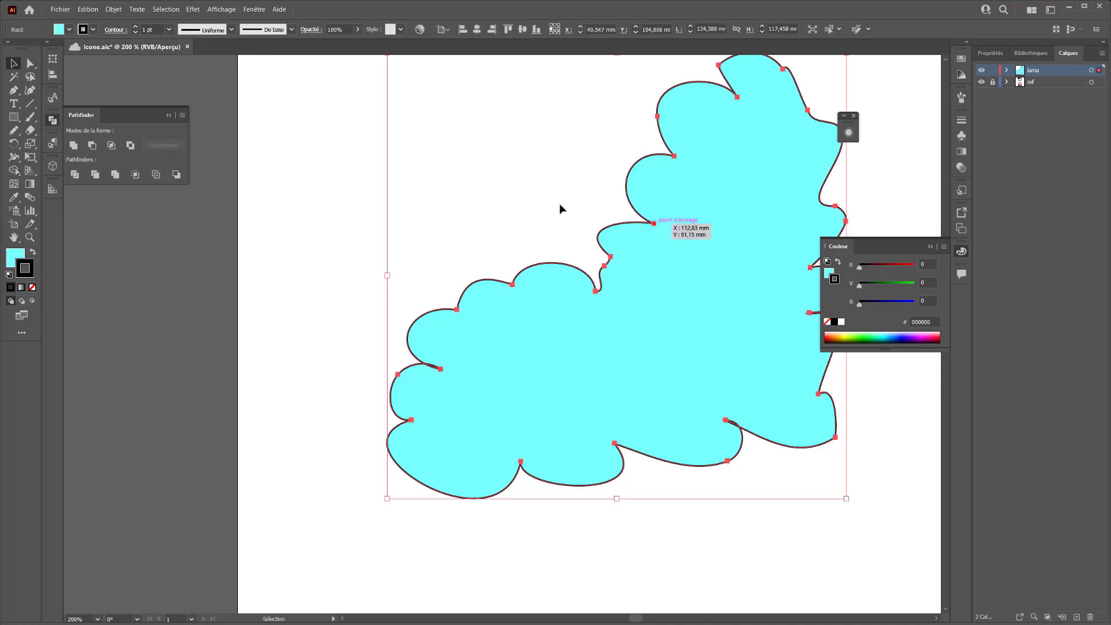
# Reshape the two notches along the back of the neck into small curl loops by adjusting their anchors and handles
pyautogui.click(32, 64)
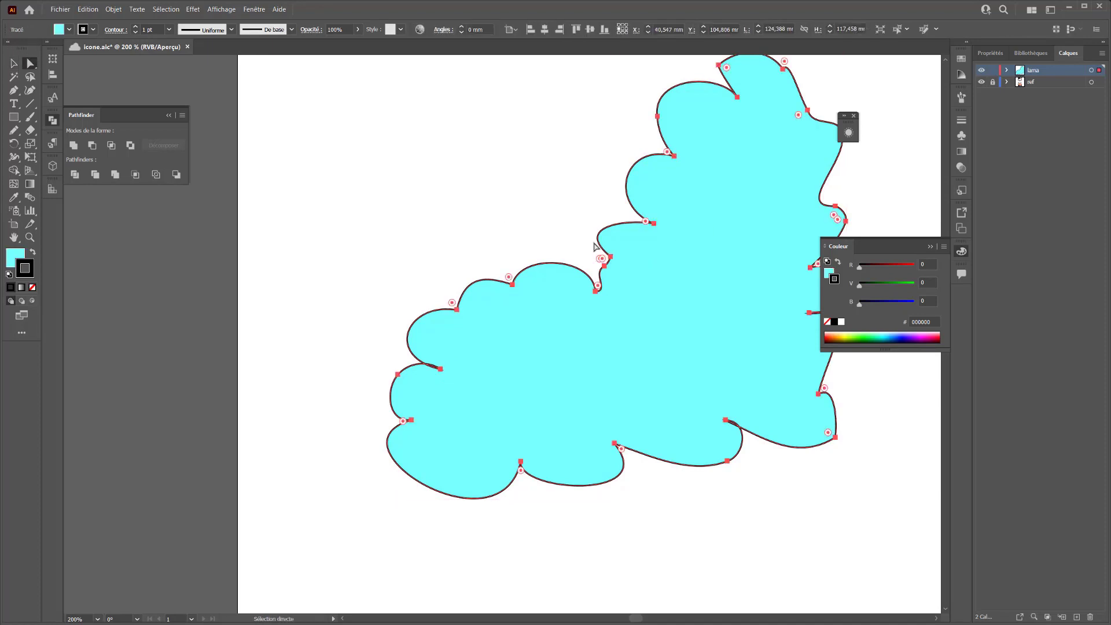
pyautogui.click(654, 224)
pyautogui.moveTo(655, 224)
pyautogui.mouseDown()
pyautogui.moveTo(677, 228)
pyautogui.moveTo(666, 275)
pyautogui.moveTo(724, 293)
pyautogui.moveTo(706, 251)
pyautogui.moveTo(671, 243)
pyautogui.moveTo(635, 196)
pyautogui.moveTo(675, 224)
pyautogui.moveTo(716, 198)
pyautogui.moveTo(639, 298)
pyautogui.moveTo(606, 255)
pyautogui.moveTo(625, 298)
pyautogui.moveTo(653, 214)
pyautogui.moveTo(658, 222)
pyautogui.moveTo(712, 211)
pyautogui.moveTo(635, 217)
pyautogui.mouseUp()
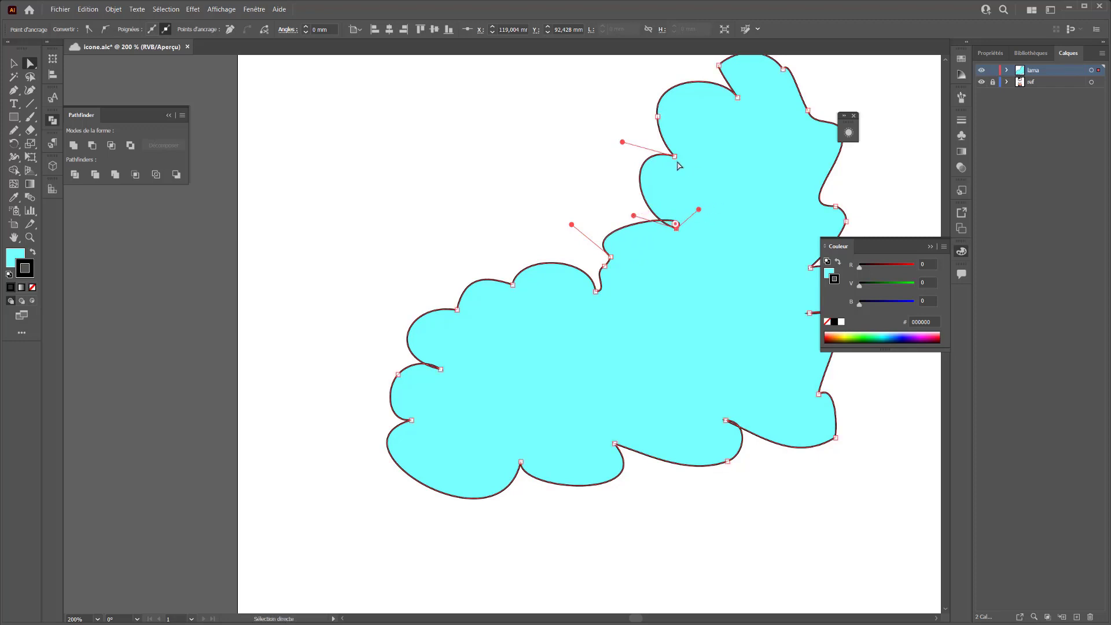
pyautogui.moveTo(679, 166); pyautogui.dragTo(643, 182)
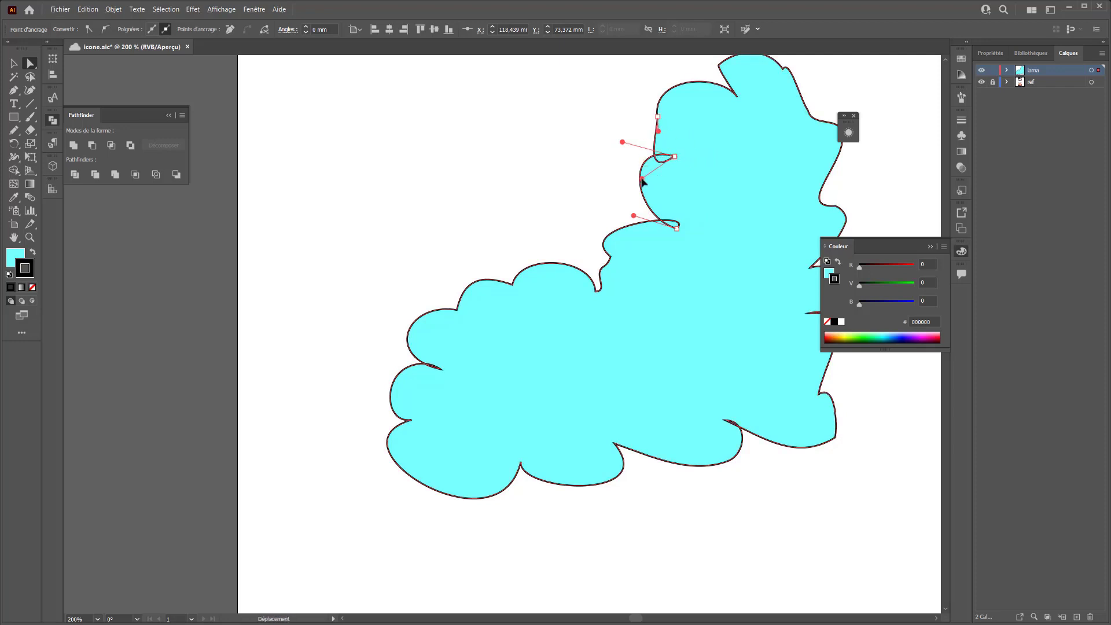
pyautogui.moveTo(623, 142)
pyautogui.mouseDown()
pyautogui.moveTo(626, 131)
pyautogui.moveTo(620, 142)
pyautogui.mouseUp()
pyautogui.keyDown('alt'); pyautogui.moveTo(641, 180); pyautogui.dragTo(643, 175); pyautogui.keyUp('alt')
pyautogui.hotkey('ctrl', 'z')
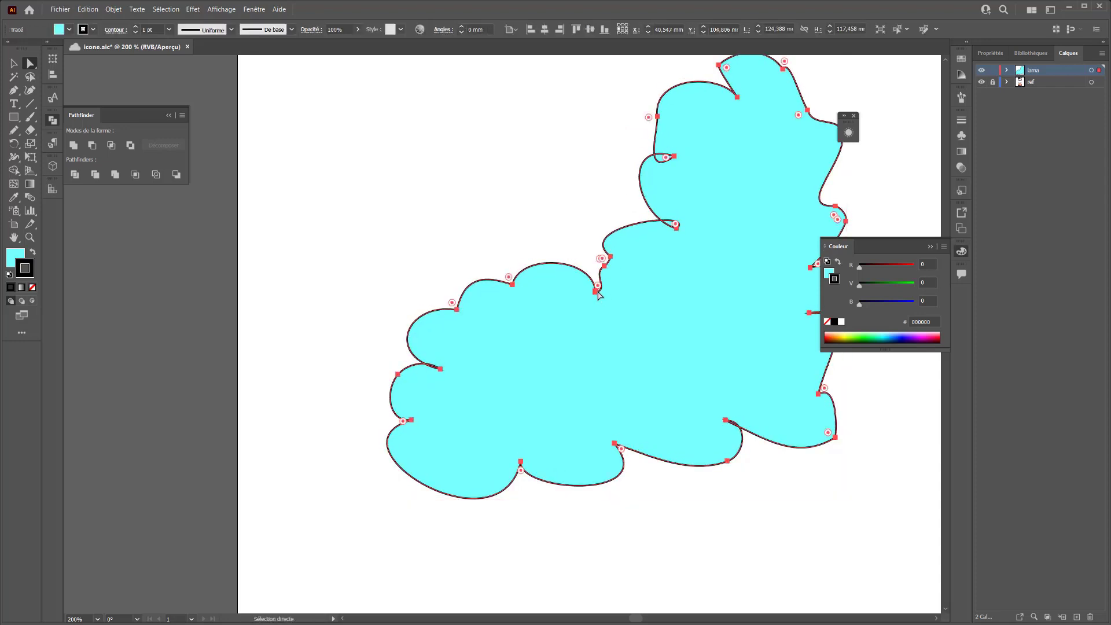
# Bend the handles of the upper rear notch and the front belly notch so the outline forms small curl loops
pyautogui.click(440, 371)
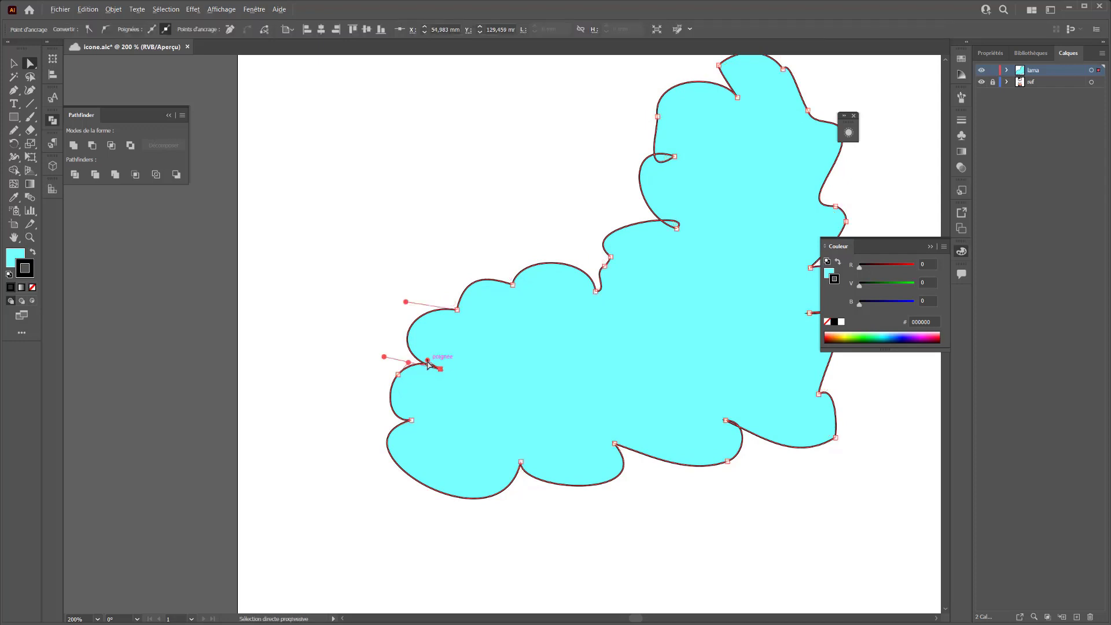
pyautogui.moveTo(427, 361); pyautogui.dragTo(376, 365)
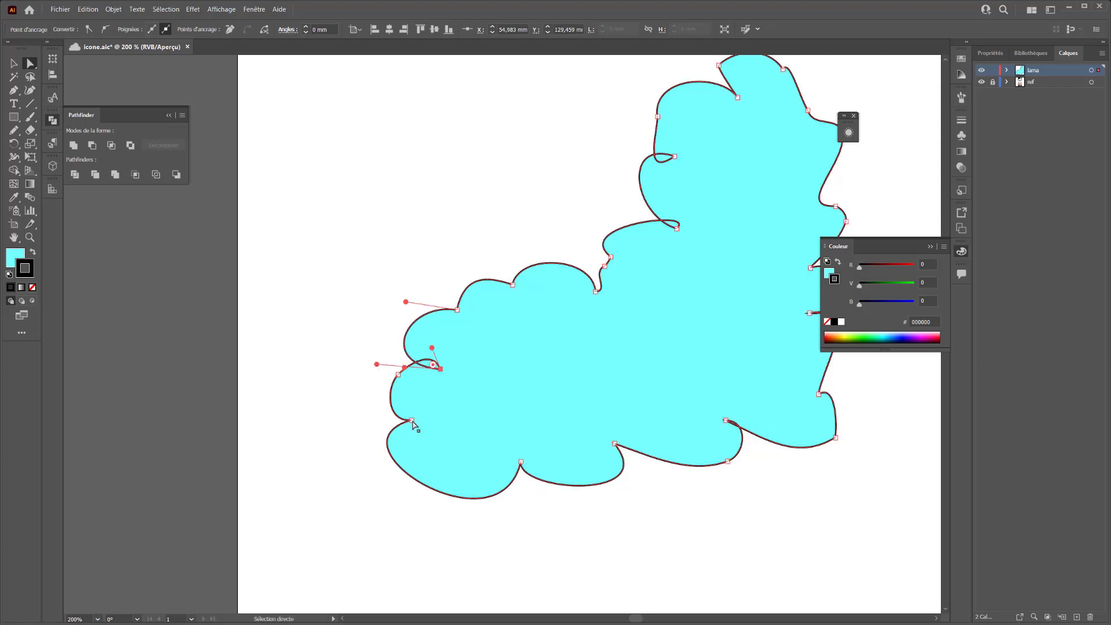
pyautogui.click(411, 420)
pyautogui.click(727, 421)
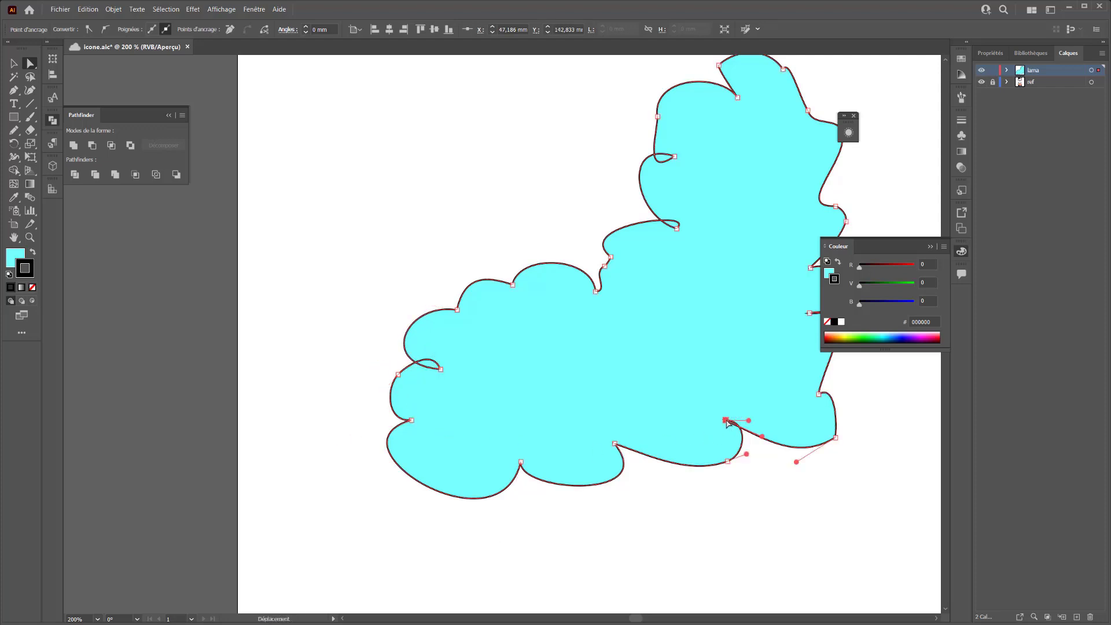
pyautogui.moveTo(750, 421)
pyautogui.mouseDown()
pyautogui.moveTo(740, 410)
pyautogui.moveTo(749, 403)
pyautogui.mouseUp()
# Bend the handles at the chest notch on the body's front edge into a small curl loop and deselect the path
pyautogui.moveTo(749, 363); pyautogui.dragTo(602, 377)
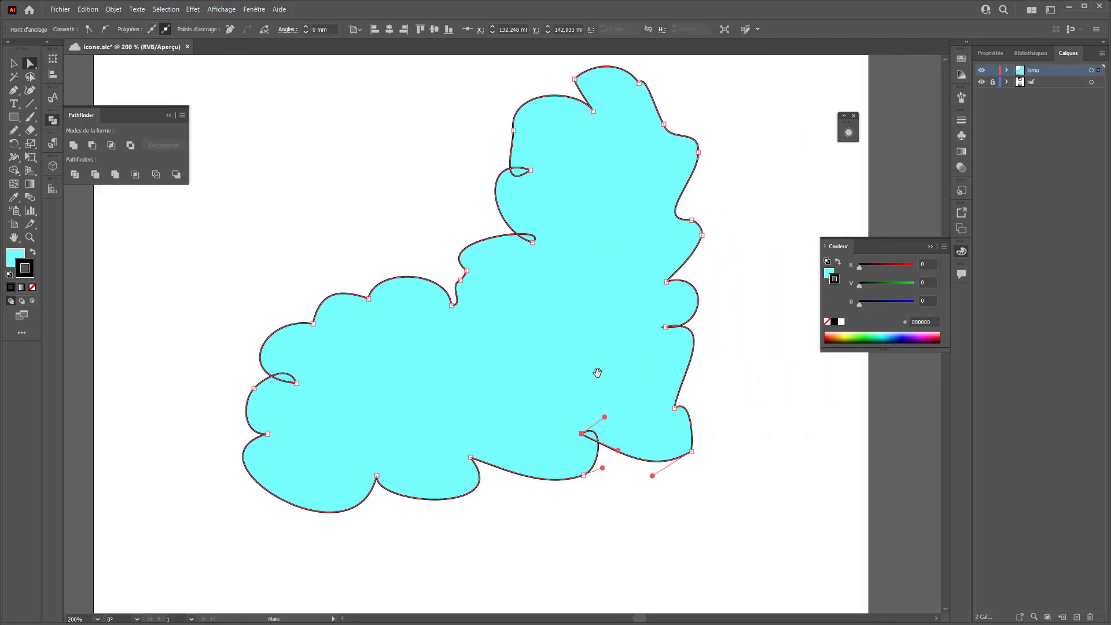
pyautogui.click(667, 328)
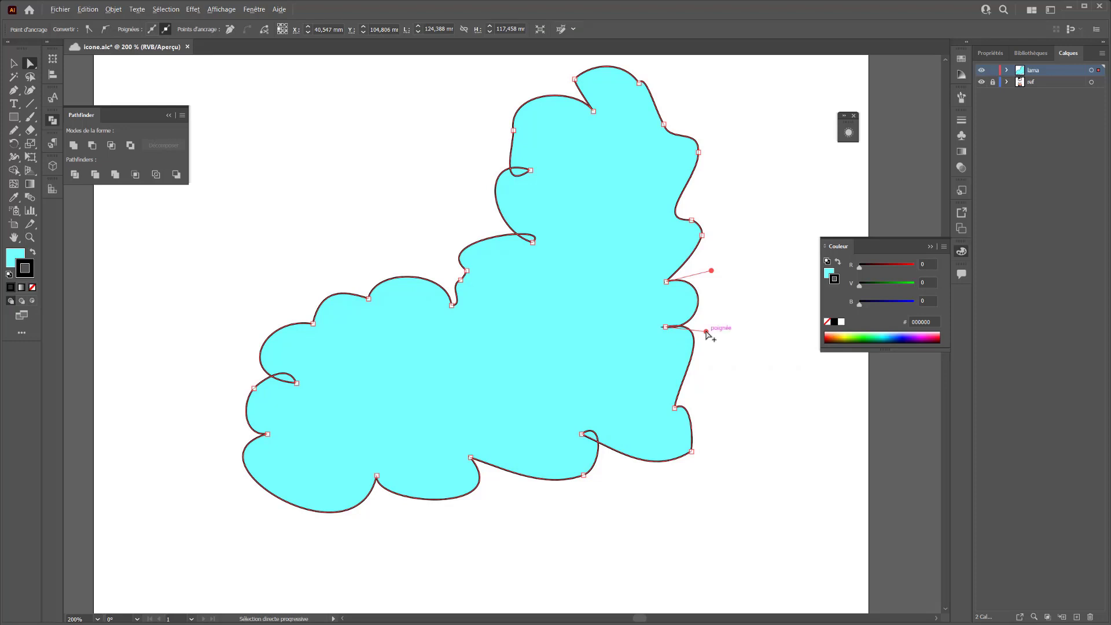
pyautogui.moveTo(706, 331); pyautogui.dragTo(697, 368)
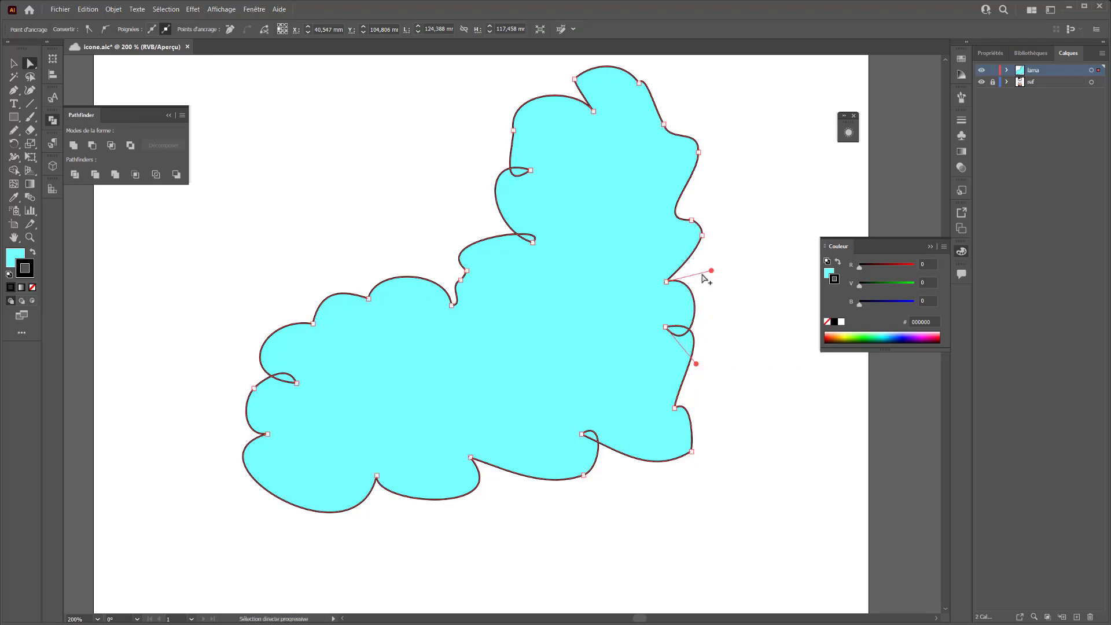
pyautogui.moveTo(711, 271); pyautogui.dragTo(712, 264)
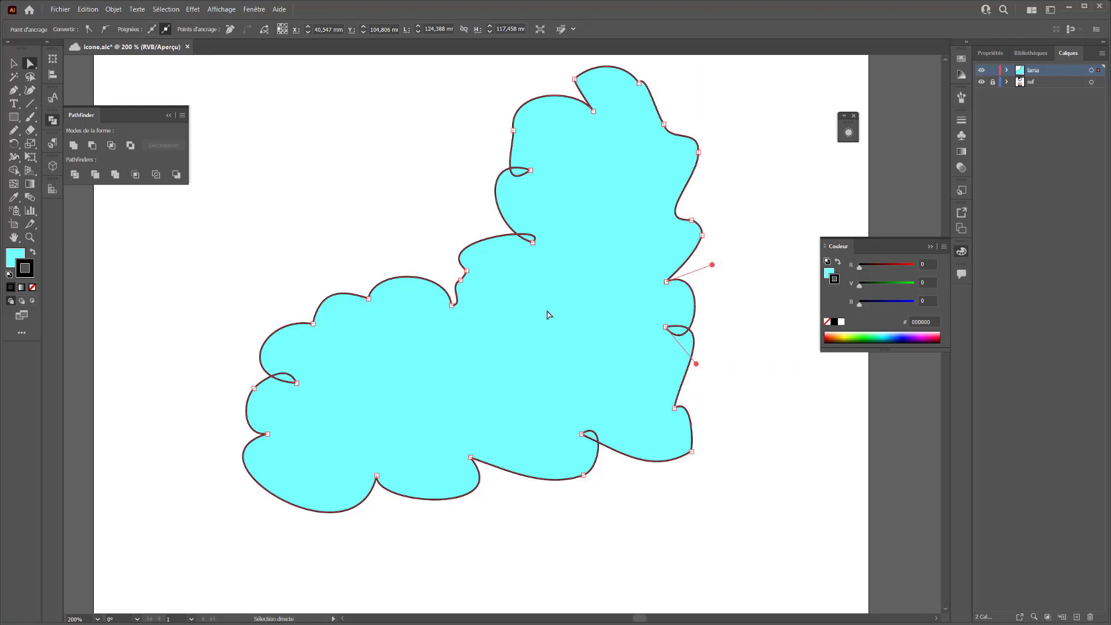
pyautogui.press('v')
pyautogui.click(310, 193)
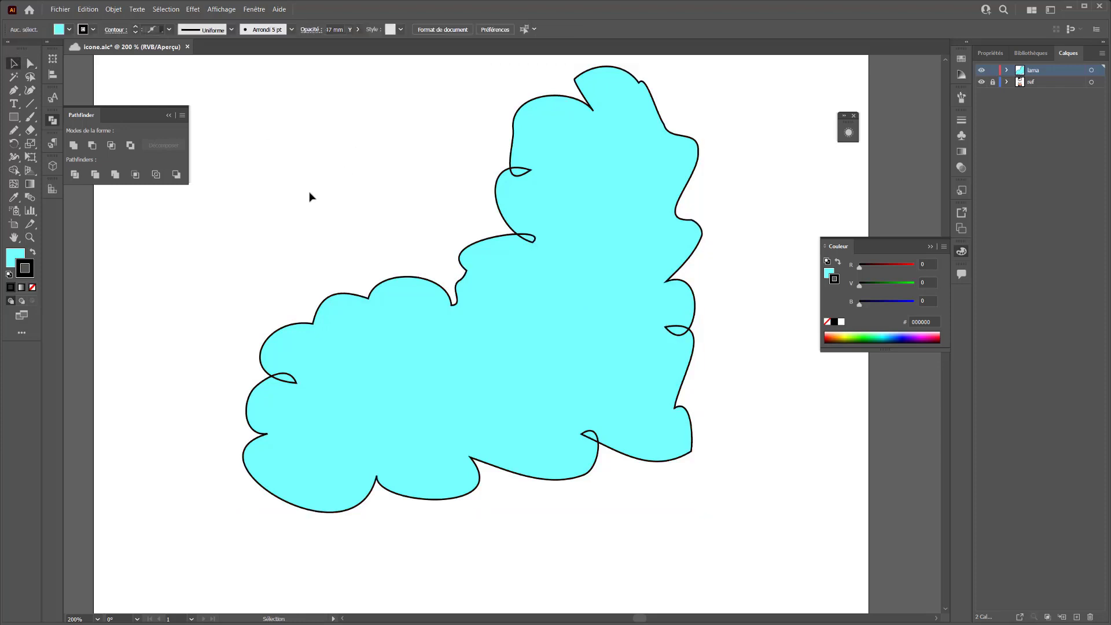
# Reshape the middle belly notch and its handles so the neighbouring underside scallops are rounder, and deselect the body
pyautogui.hotkey('ctrl', '-')
pyautogui.hotkey('ctrl', '-')
pyautogui.hotkey('ctrl', '+')
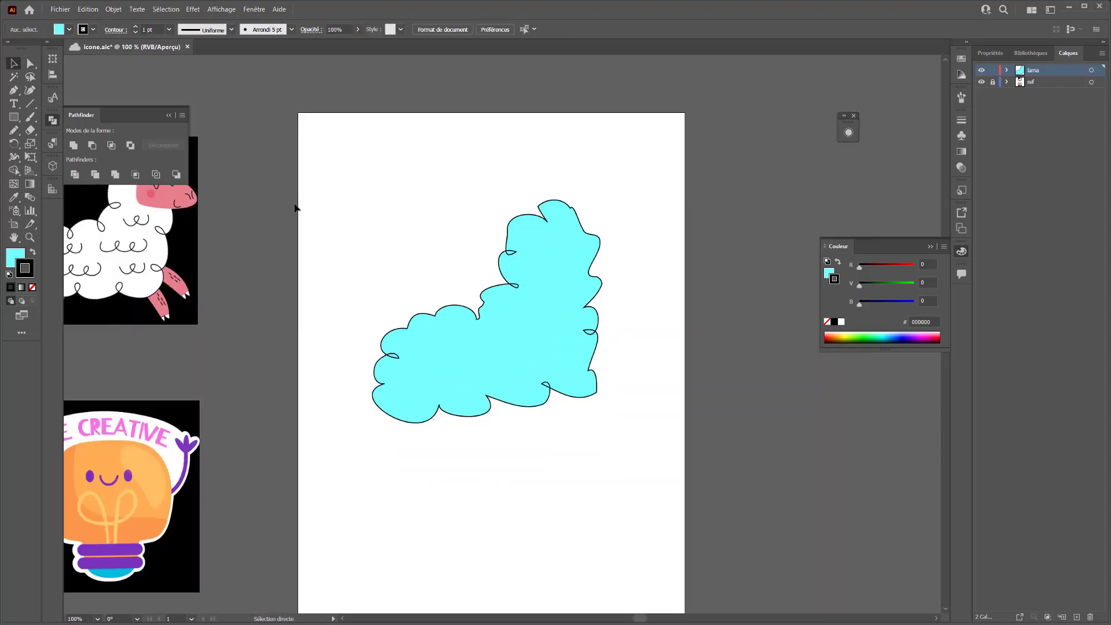
pyautogui.moveTo(295, 209); pyautogui.dragTo(361, 246)
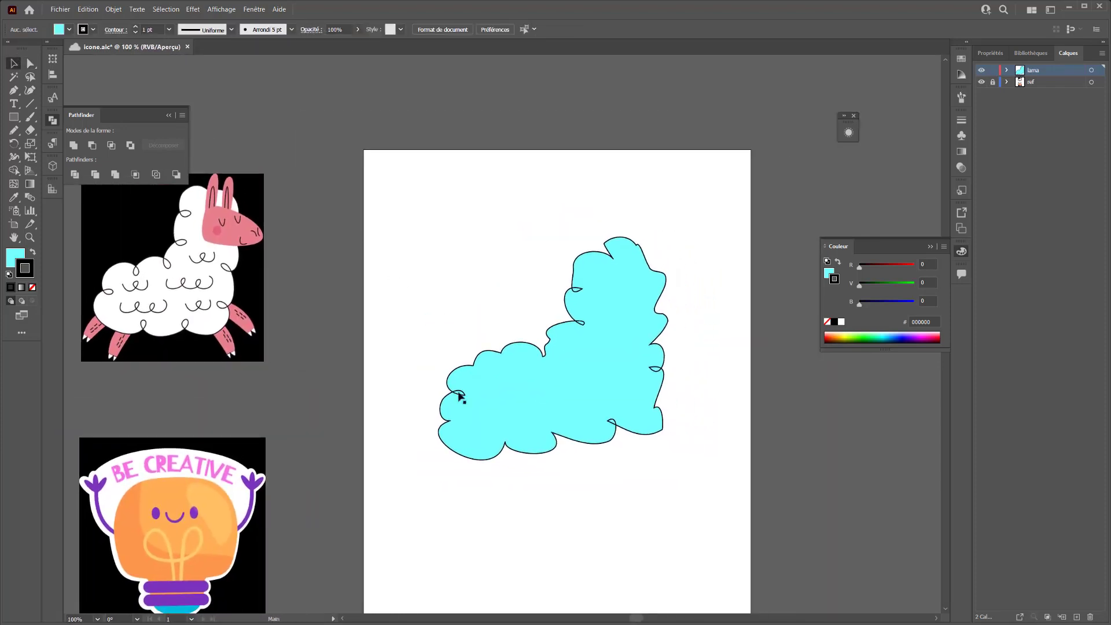
pyautogui.click(506, 447)
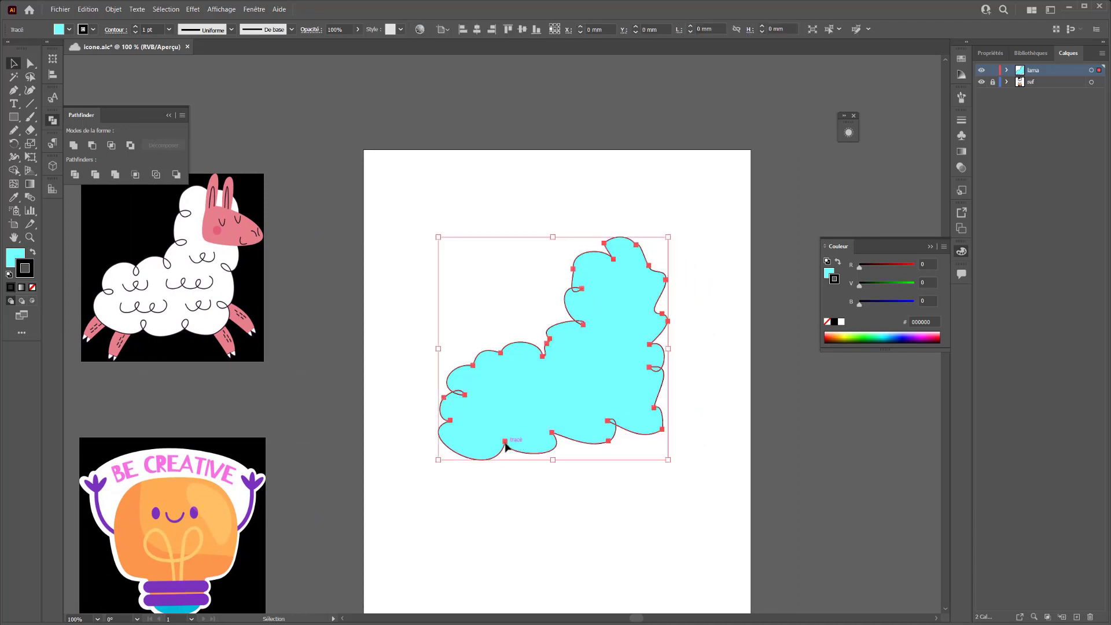
pyautogui.click(30, 63)
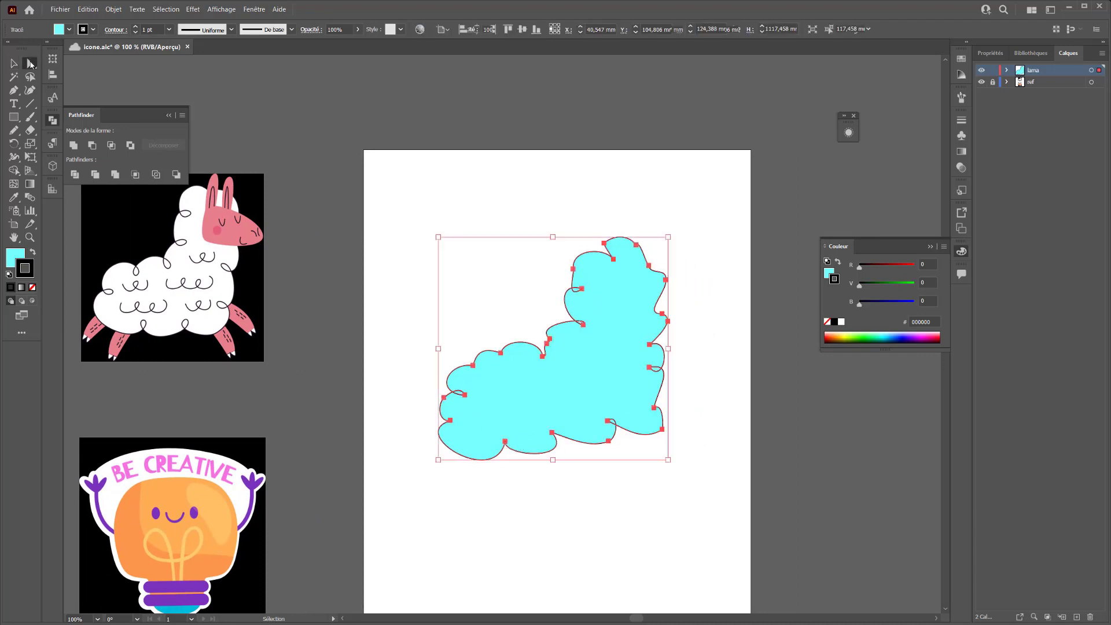
pyautogui.click(551, 434)
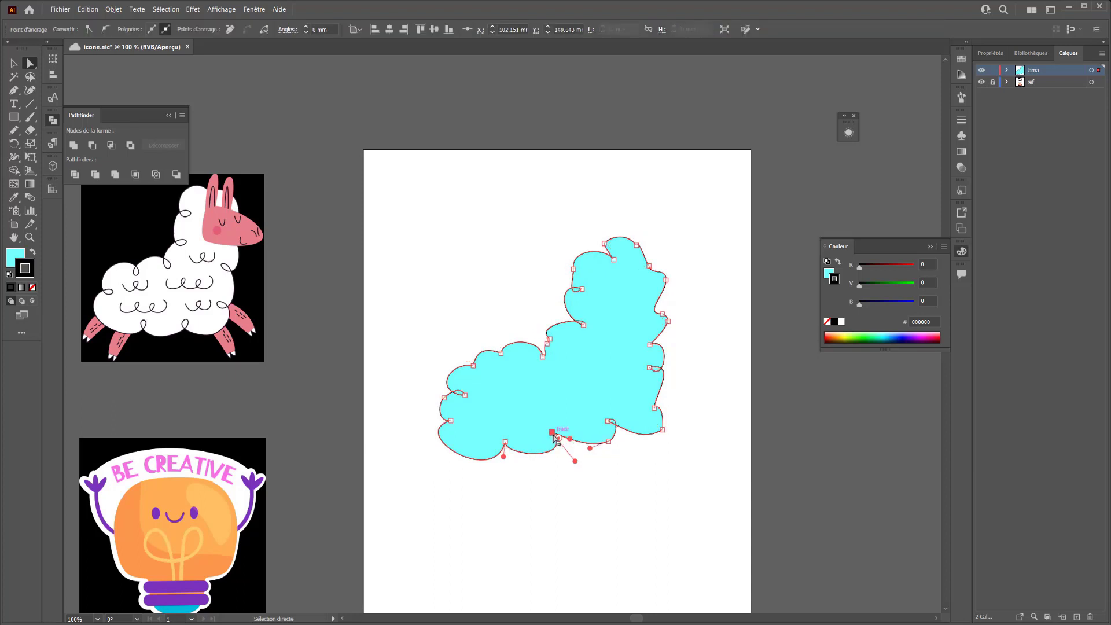
pyautogui.moveTo(552, 433); pyautogui.dragTo(505, 445)
pyautogui.click(704, 382)
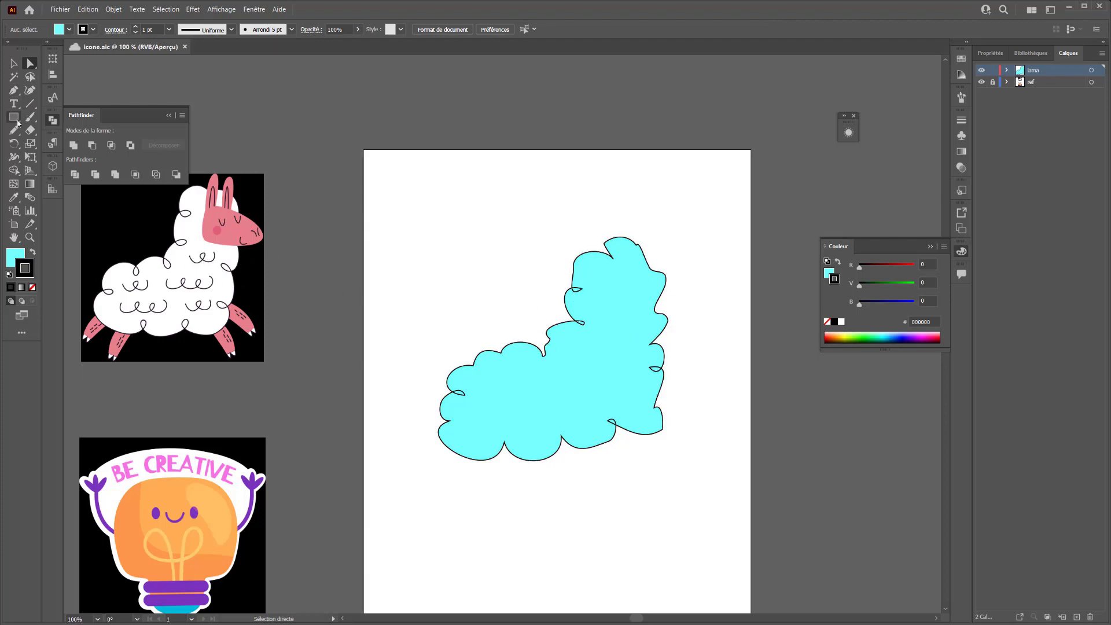
# Try to draw a small looped wool curl inside the rear body with the Pencil tool
pyautogui.moveTo(12, 133); pyautogui.dragTo(50, 141)
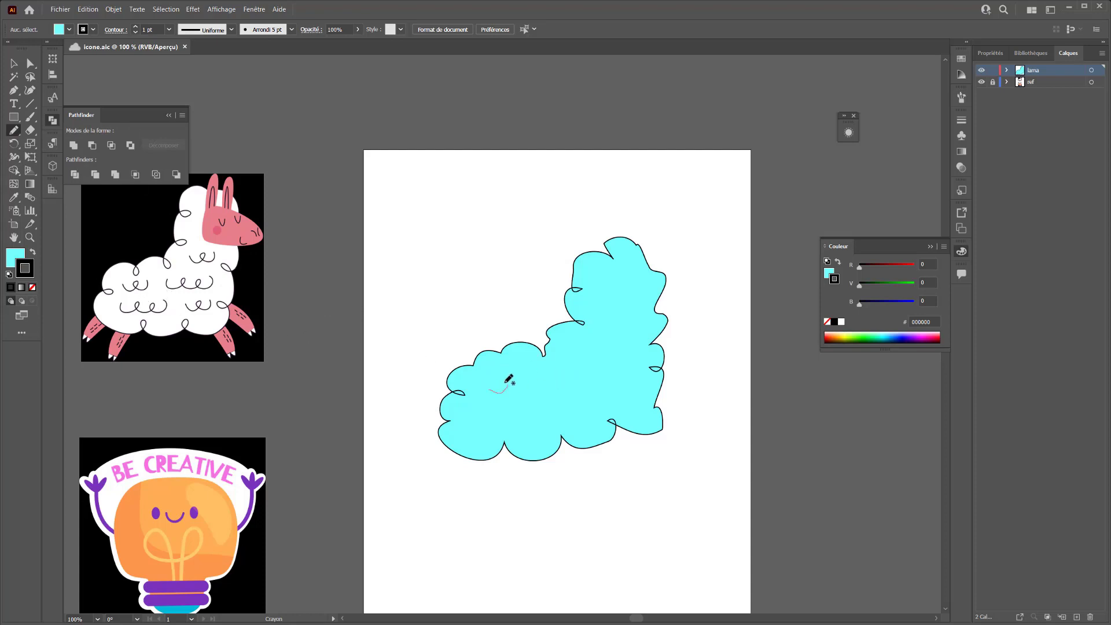
pyautogui.moveTo(521, 389); pyautogui.dragTo(522, 390)
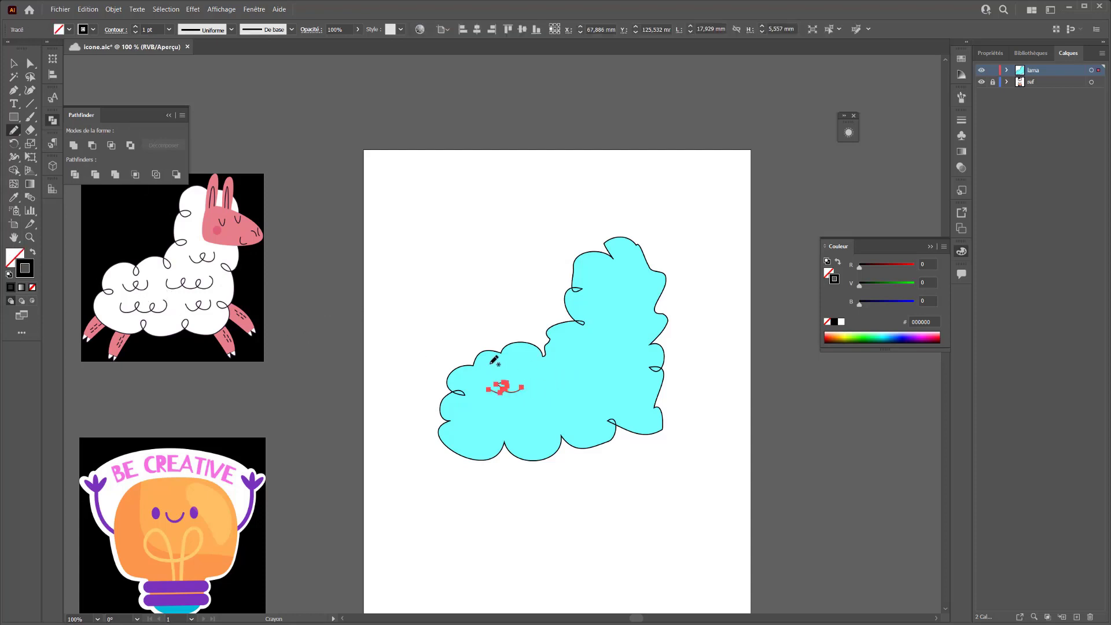
pyautogui.hotkey('ctrl', '+')
pyautogui.hotkey('ctrl', '+')
pyautogui.hotkey('ctrl', '+')
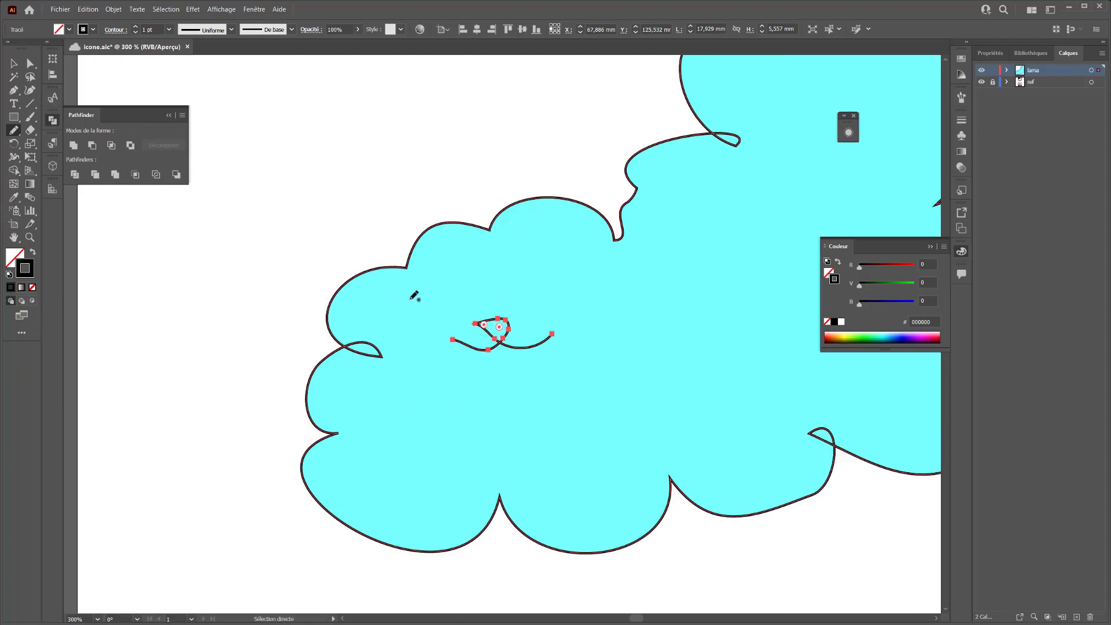
pyautogui.hotkey('ctrl', 'z')
pyautogui.hotkey('ctrl', '-')
pyautogui.hotkey('ctrl', '-')
pyautogui.hotkey('ctrl', '-')
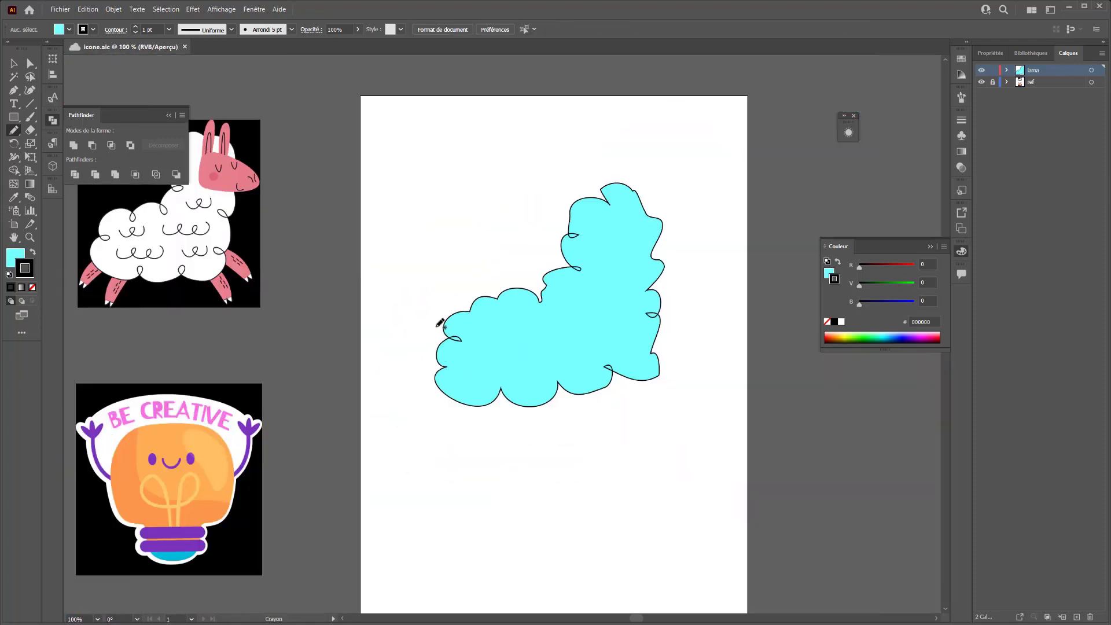
# Try a single-loop curl on the blank area above the back with the Paintbrush tool, using the Arrondi 5 pt brush
pyautogui.click(30, 117)
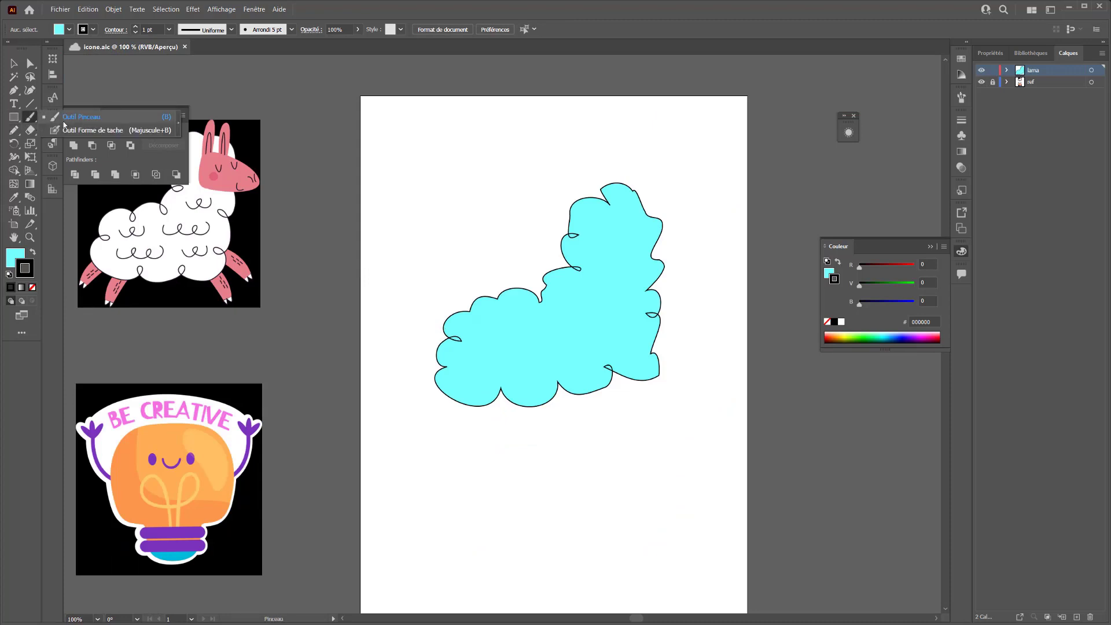
pyautogui.click(81, 117)
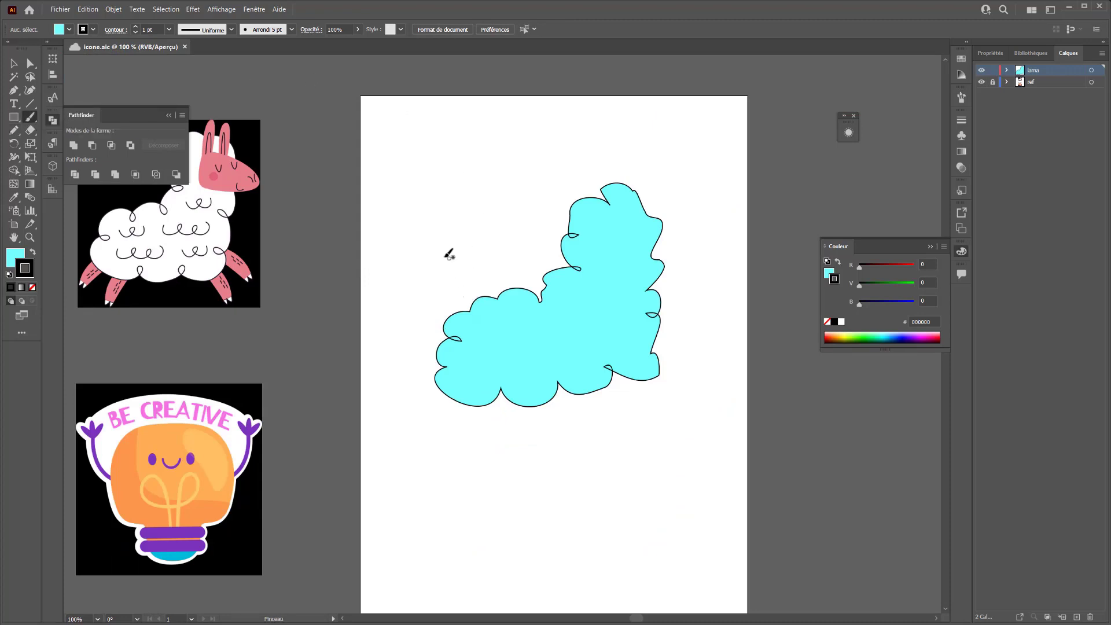
pyautogui.moveTo(443, 255); pyautogui.dragTo(460, 251)
pyautogui.press('ctrl')
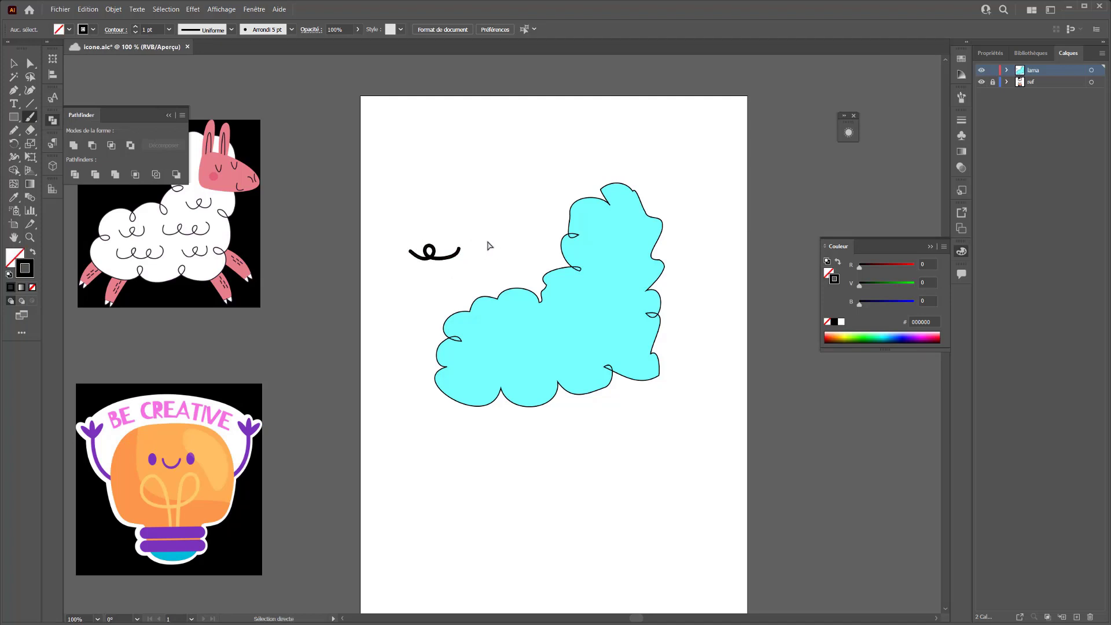
pyautogui.hotkey('ctrl', 'z')
# Set the stroke weight to 0,25 pt and paint a double-loop curl on the blank area above the back
pyautogui.click(169, 30)
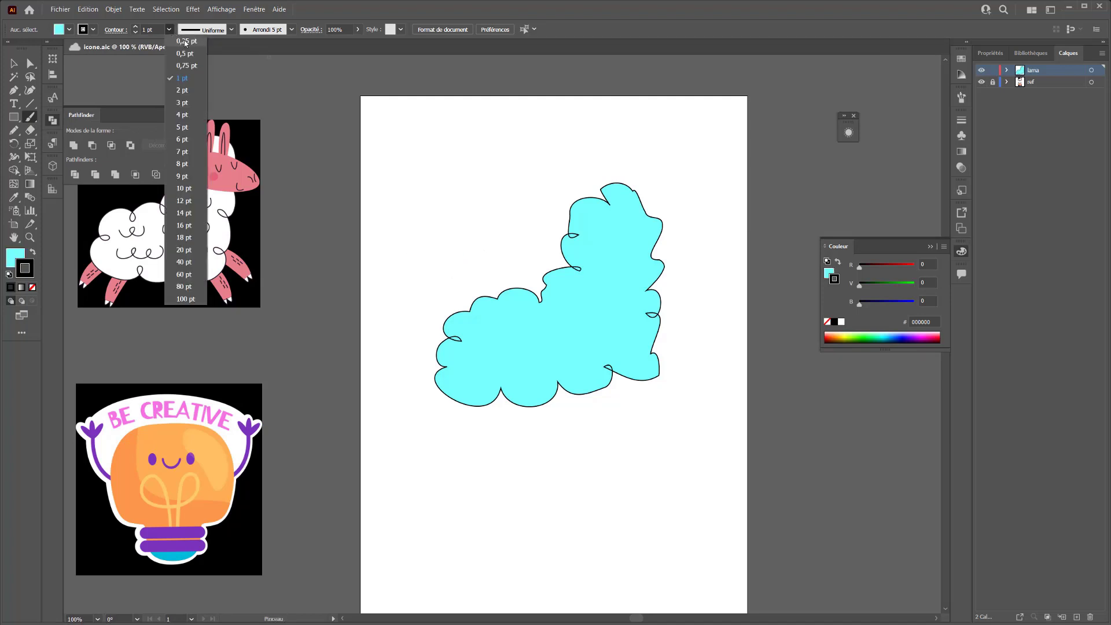
pyautogui.click(184, 44)
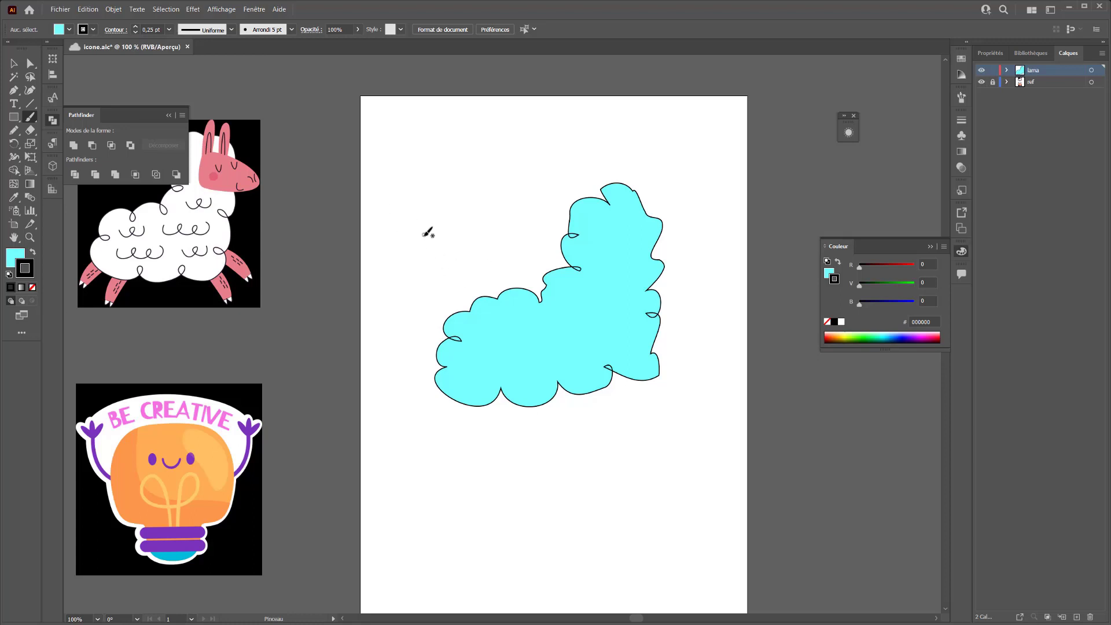
pyautogui.moveTo(428, 232)
pyautogui.mouseDown()
pyautogui.moveTo(430, 261)
pyautogui.moveTo(452, 241)
pyautogui.moveTo(441, 245)
pyautogui.moveTo(515, 251)
pyautogui.mouseUp()
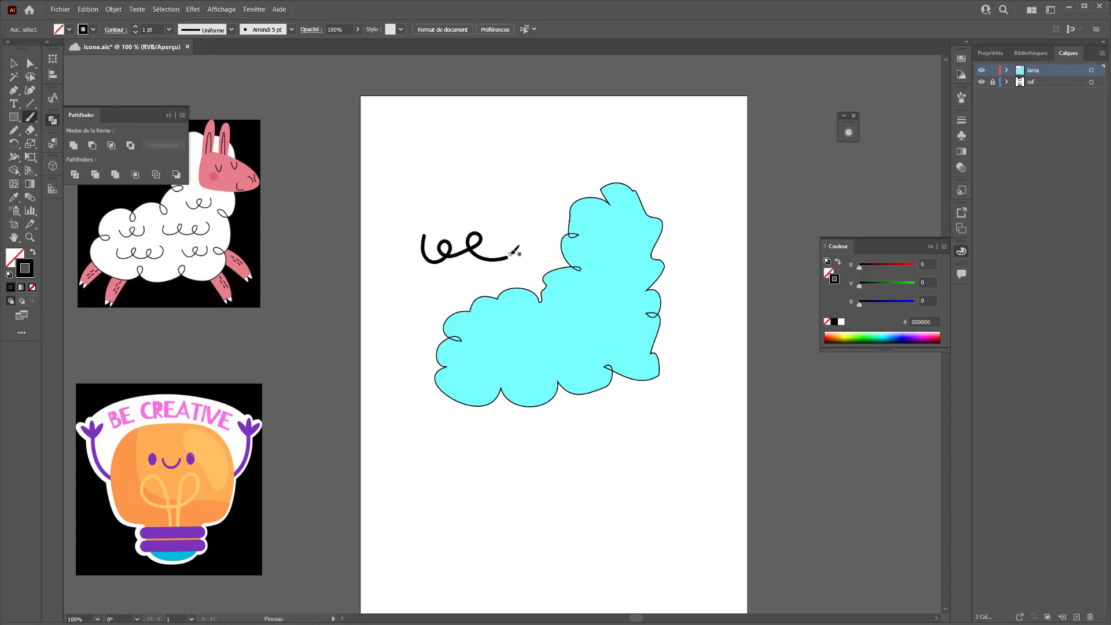
# Select only the double-loop curl and thin its stroke, trying 0,5 pt before settling on 0,25 pt
pyautogui.hotkey('ctrl', 'a')
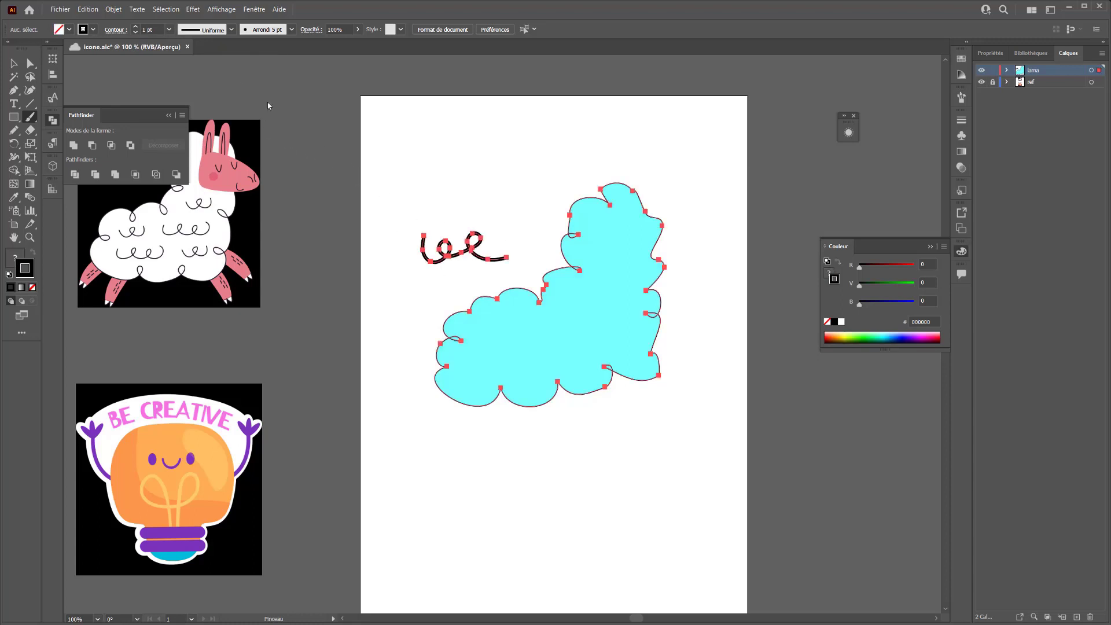
pyautogui.press('v')
pyautogui.click(475, 246)
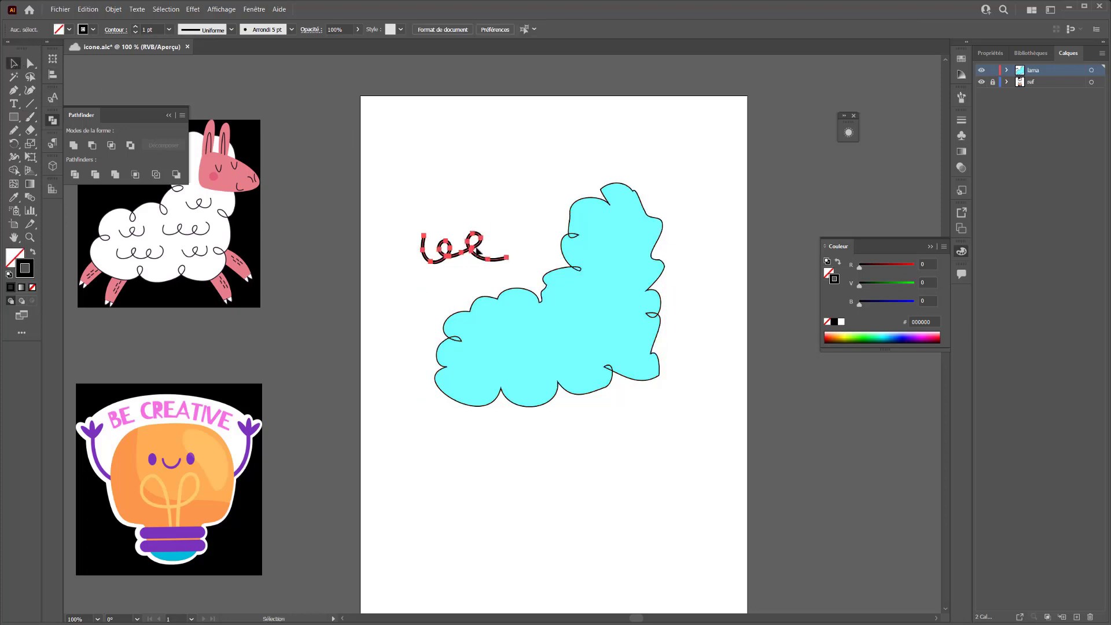
pyautogui.click(475, 246)
pyautogui.click(169, 30)
pyautogui.click(183, 54)
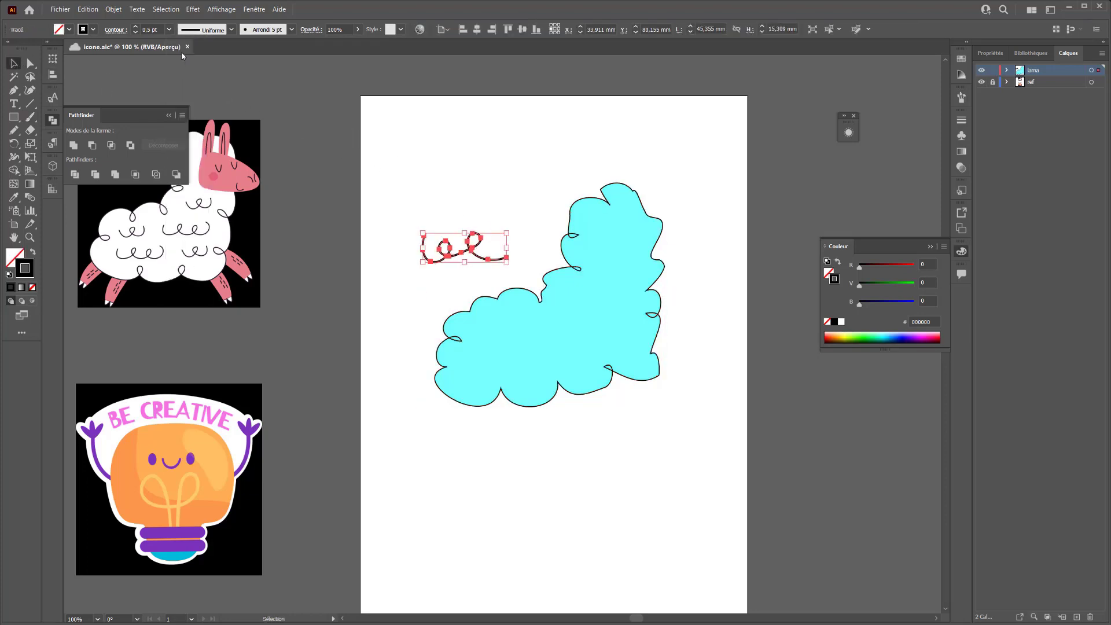
pyautogui.click(170, 31)
pyautogui.click(175, 44)
# Delete the double-loop curl and change the brush definition to De base
pyautogui.click(430, 240)
pyautogui.click(459, 250)
pyautogui.press('Delete')
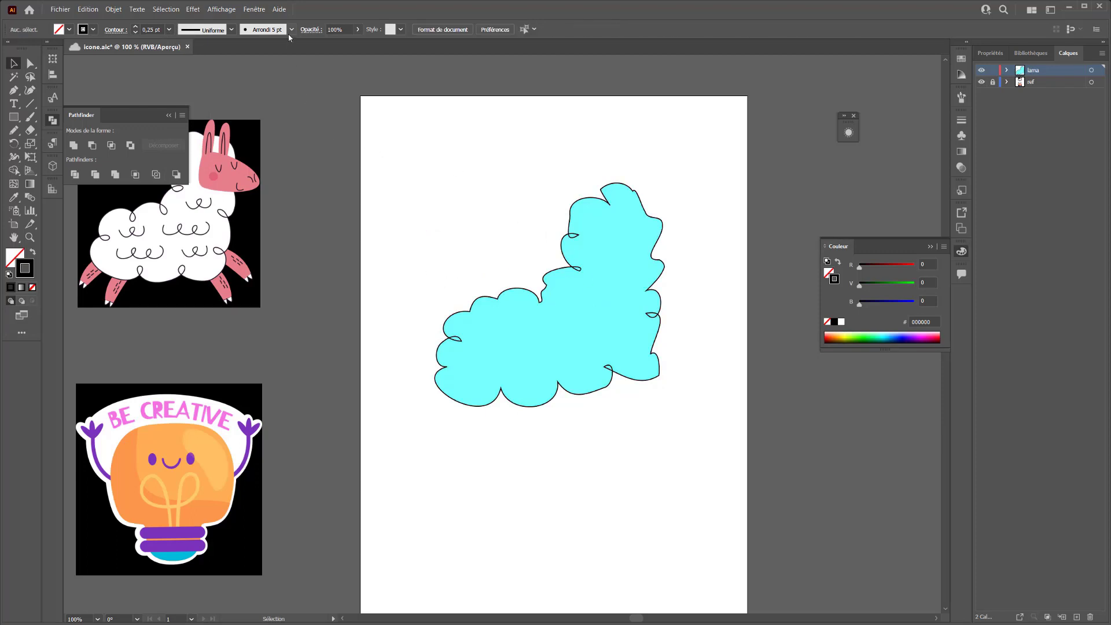
pyautogui.click(290, 32)
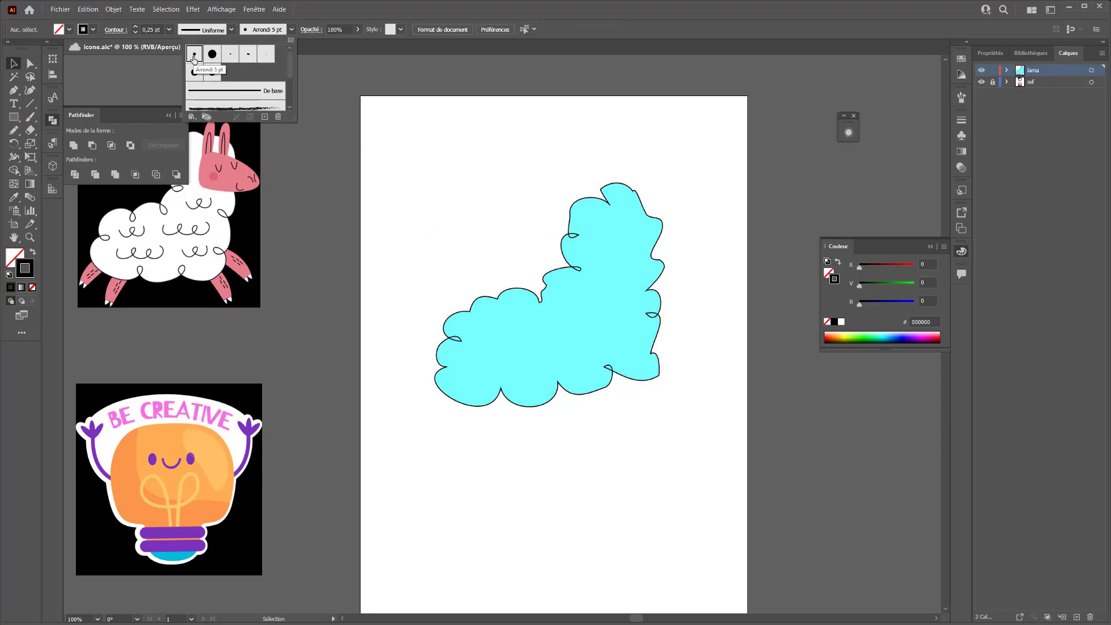
pyautogui.click(232, 91)
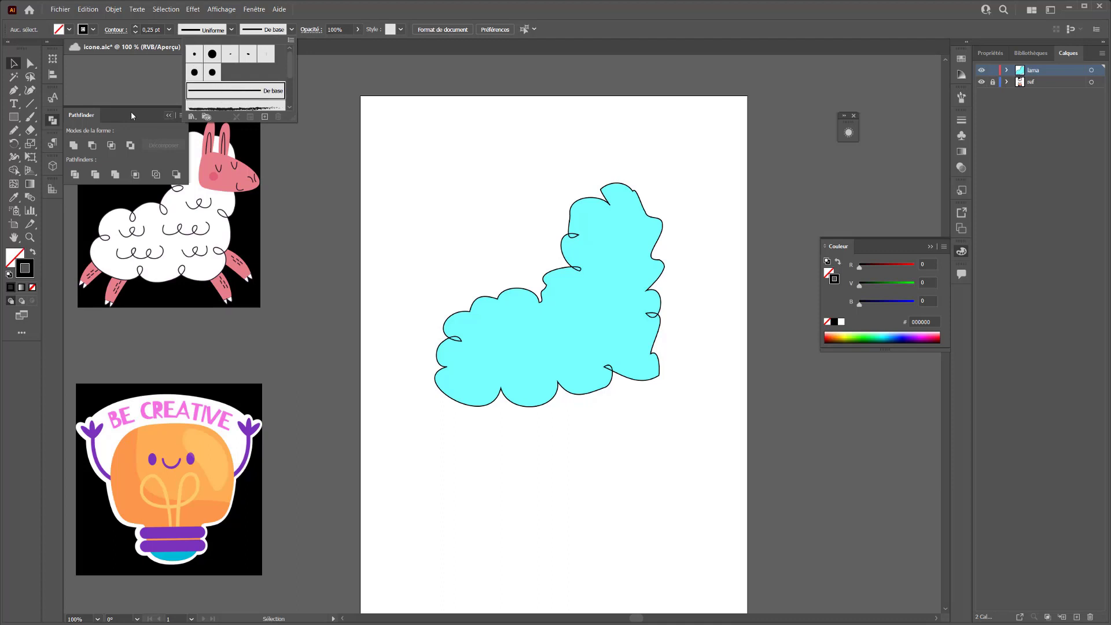
pyautogui.click(29, 116)
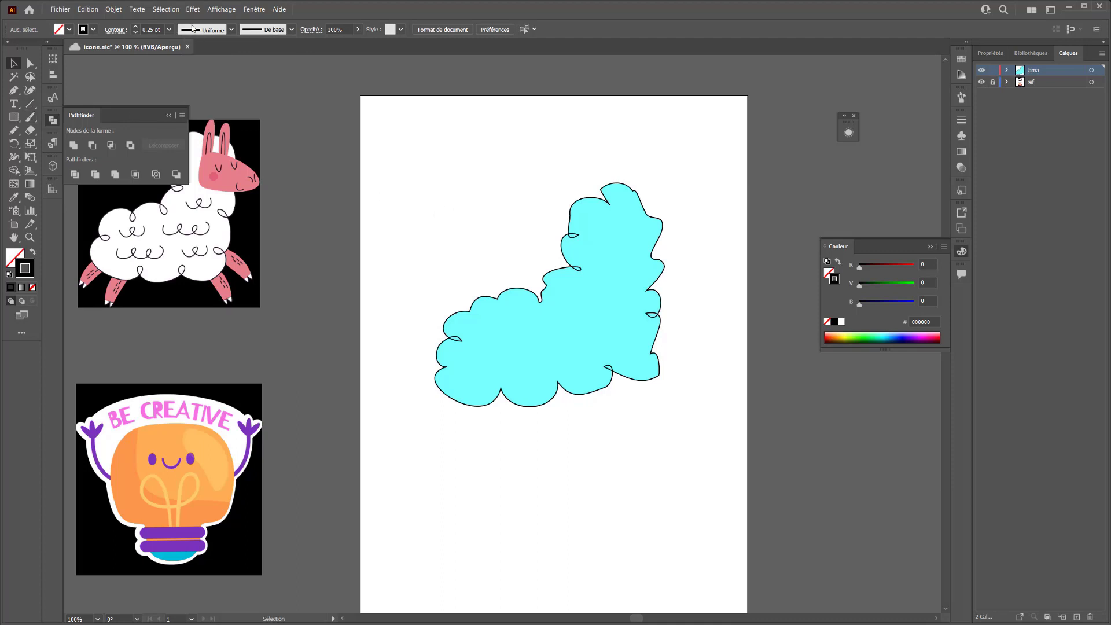
pyautogui.click(30, 117)
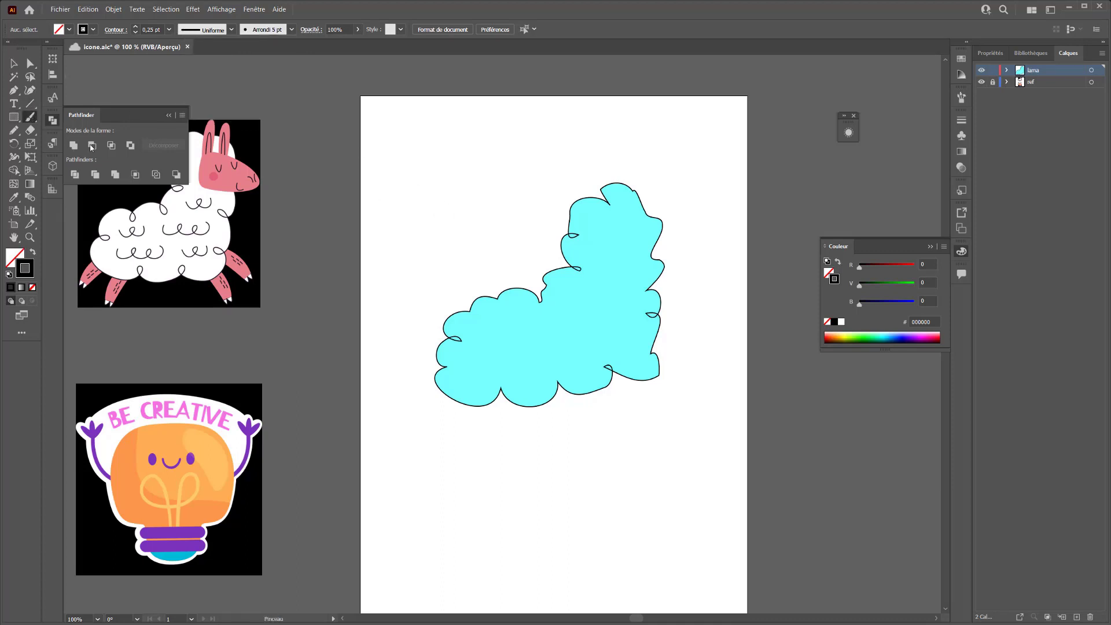
pyautogui.click(292, 34)
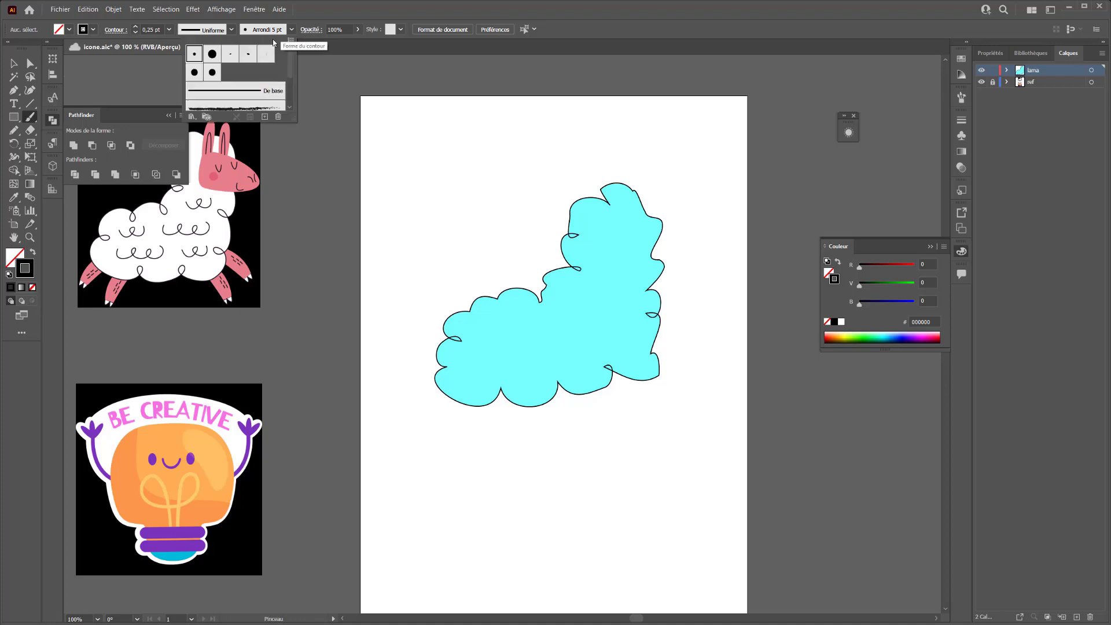
pyautogui.click(232, 91)
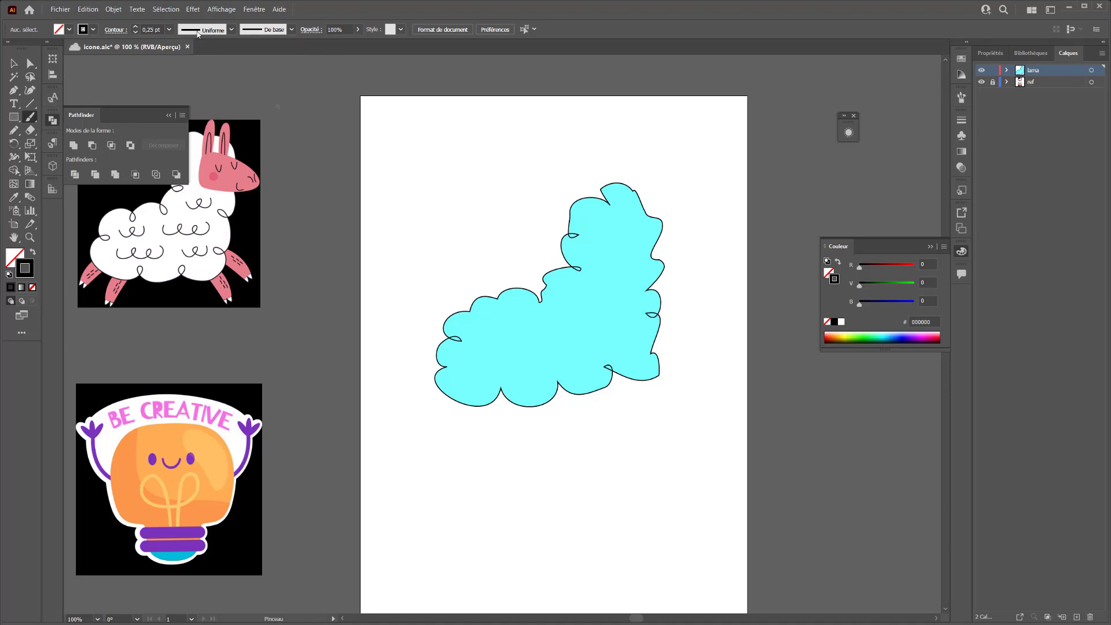
pyautogui.moveTo(426, 215)
pyautogui.mouseDown()
pyautogui.moveTo(446, 225)
pyautogui.moveTo(435, 232)
pyautogui.moveTo(466, 224)
pyautogui.moveTo(457, 234)
pyautogui.moveTo(478, 254)
pyautogui.mouseUp()
pyautogui.hotkey('ctrl', 'z')
# Paint five looped wool curls across the cyan body with the Arrondi 5 pt brush, mixing single-loop and double-loop curls
pyautogui.moveTo(593, 288)
pyautogui.mouseDown()
pyautogui.moveTo(609, 272)
pyautogui.moveTo(617, 283)
pyautogui.mouseUp()
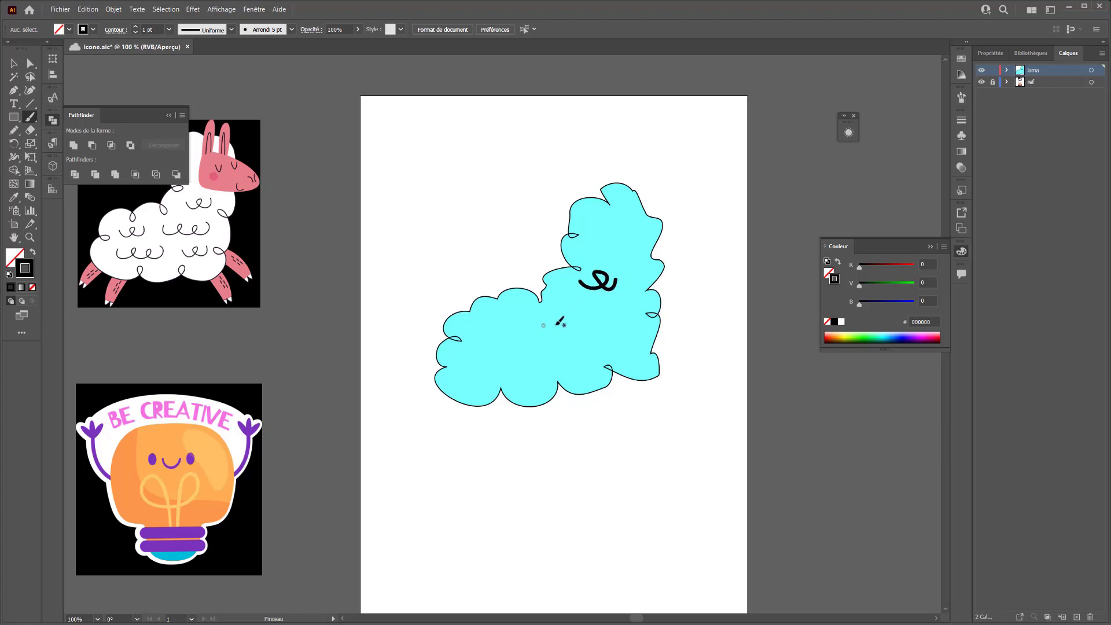
pyautogui.moveTo(547, 323)
pyautogui.mouseDown()
pyautogui.moveTo(580, 325)
pyautogui.moveTo(582, 311)
pyautogui.moveTo(611, 322)
pyautogui.moveTo(607, 331)
pyautogui.moveTo(563, 329)
pyautogui.moveTo(585, 324)
pyautogui.moveTo(579, 316)
pyautogui.moveTo(593, 329)
pyautogui.moveTo(596, 316)
pyautogui.moveTo(622, 315)
pyautogui.mouseUp()
pyautogui.hotkey('ctrl', 'z')
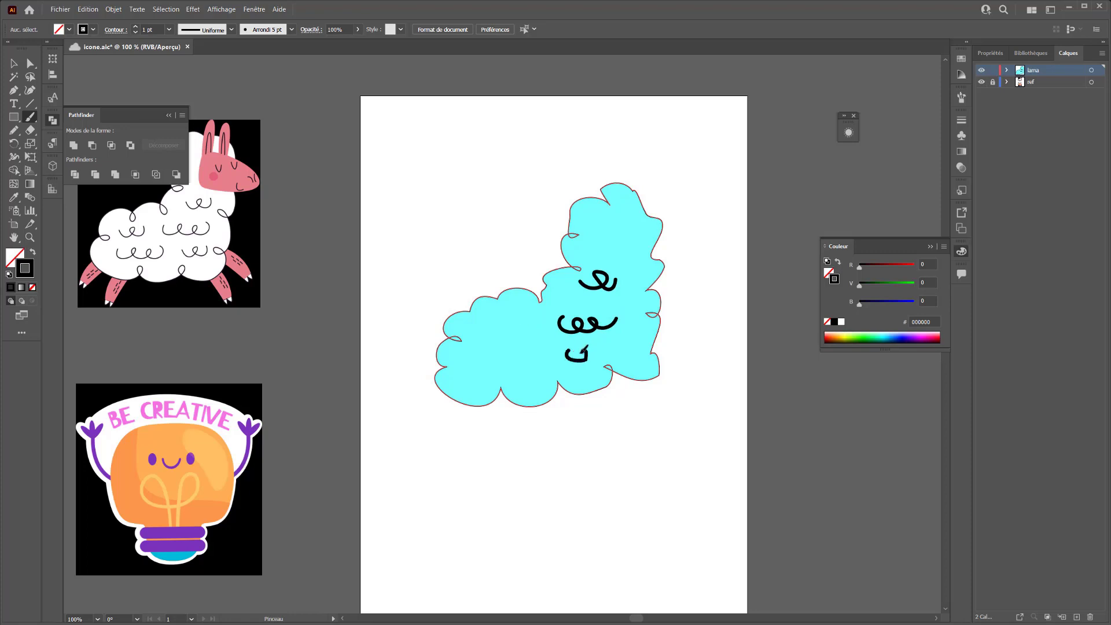
pyautogui.moveTo(603, 354); pyautogui.dragTo(603, 353)
pyautogui.moveTo(478, 367)
pyautogui.mouseDown()
pyautogui.moveTo(499, 358)
pyautogui.moveTo(490, 354)
pyautogui.moveTo(487, 365)
pyautogui.moveTo(522, 353)
pyautogui.moveTo(512, 348)
pyautogui.moveTo(507, 361)
pyautogui.moveTo(534, 357)
pyautogui.mouseUp()
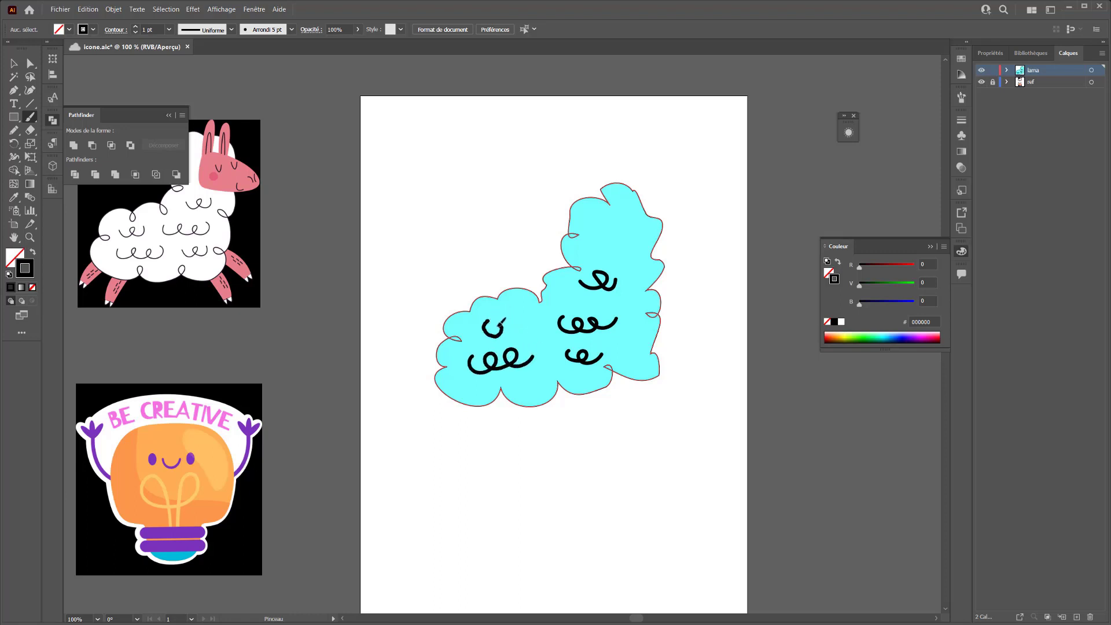
pyautogui.moveTo(520, 335); pyautogui.dragTo(522, 331)
# Select all five wool curls together and set their stroke weight to 0,25 pt
pyautogui.click(14, 65)
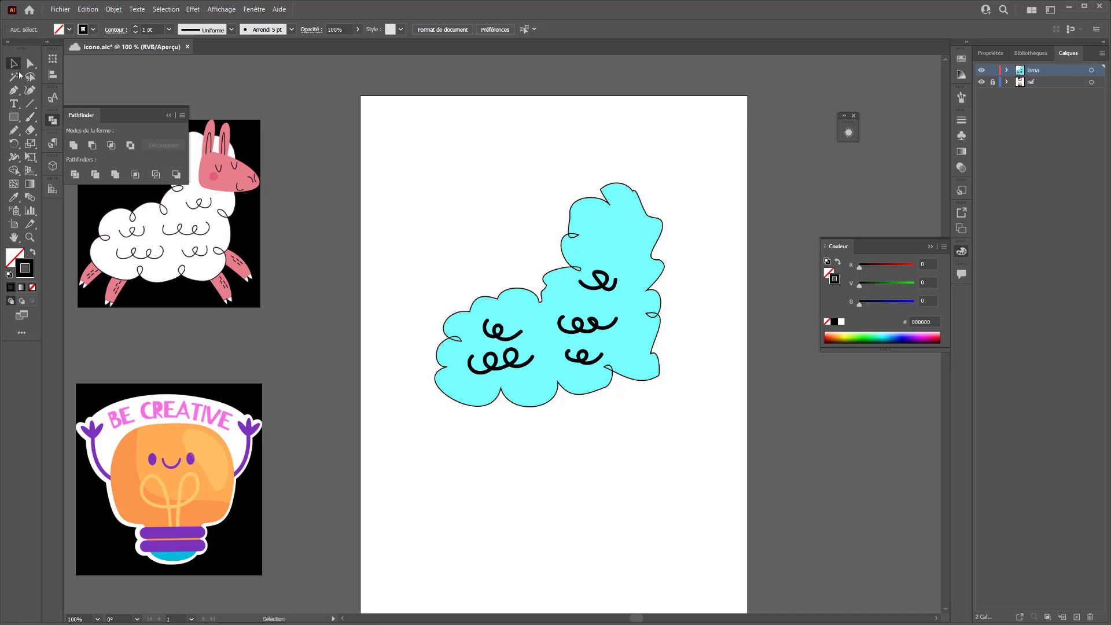
pyautogui.click(508, 339)
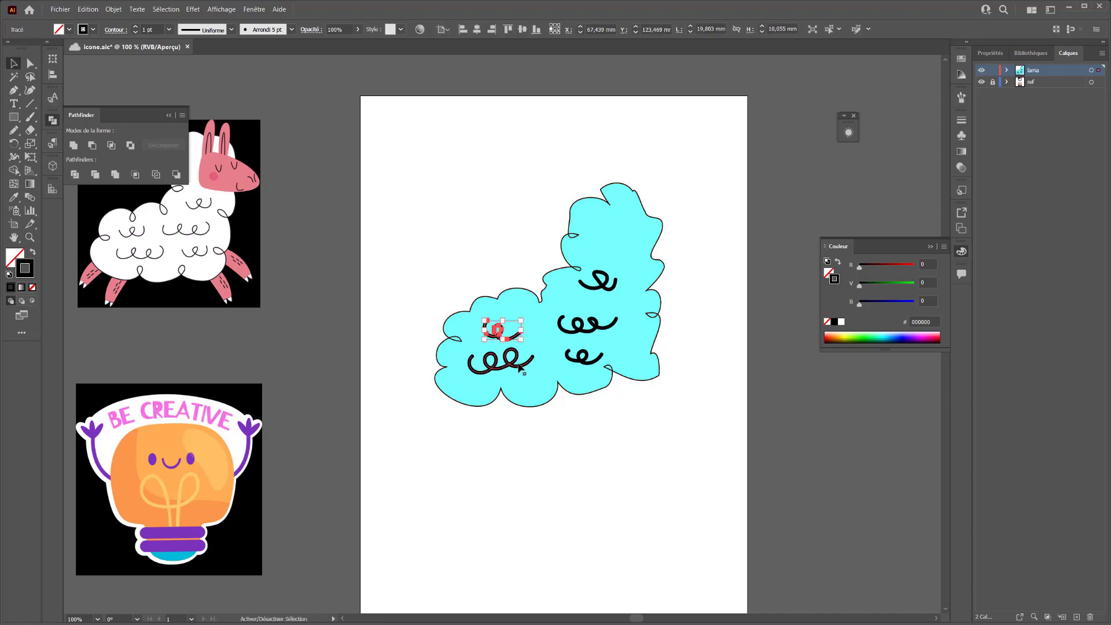
pyautogui.keyDown('shift'); pyautogui.click(522, 365); pyautogui.keyUp('shift')
pyautogui.keyDown('shift'); pyautogui.click(582, 359); pyautogui.keyUp('shift')
pyautogui.keyDown('shift'); pyautogui.click(591, 325); pyautogui.keyUp('shift')
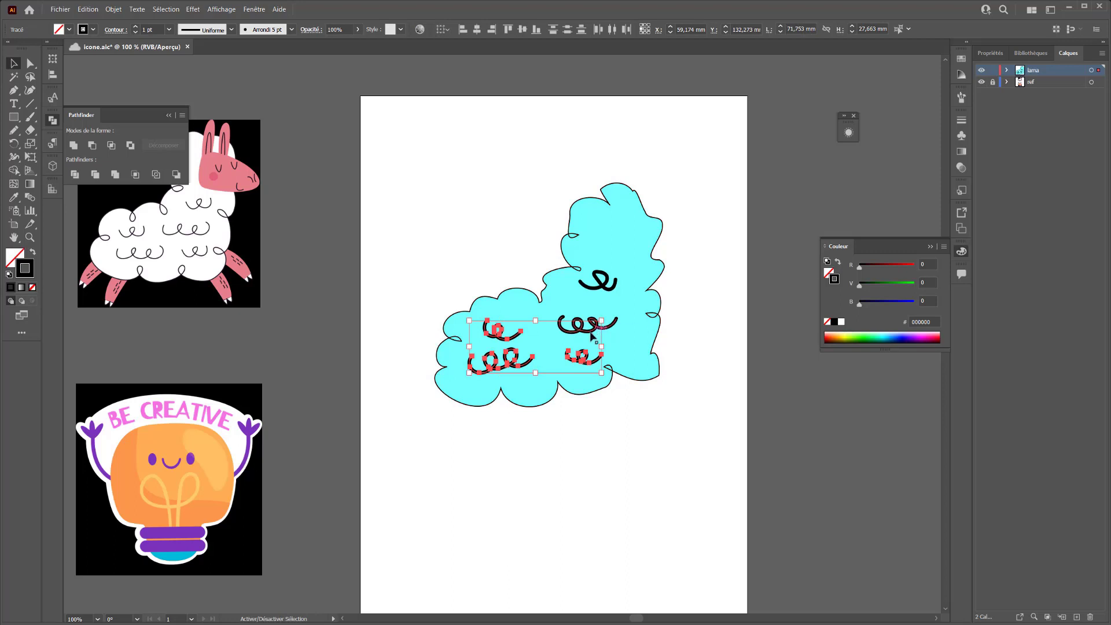
pyautogui.keyDown('shift'); pyautogui.click(603, 286); pyautogui.keyUp('shift')
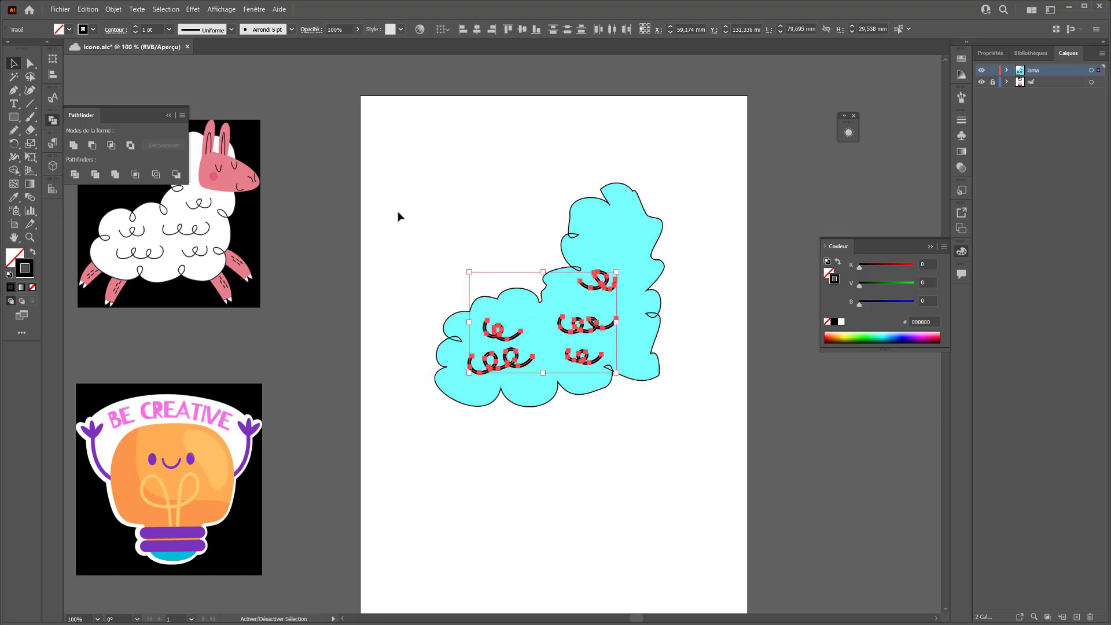
pyautogui.click(170, 34)
pyautogui.click(183, 45)
pyautogui.click(484, 186)
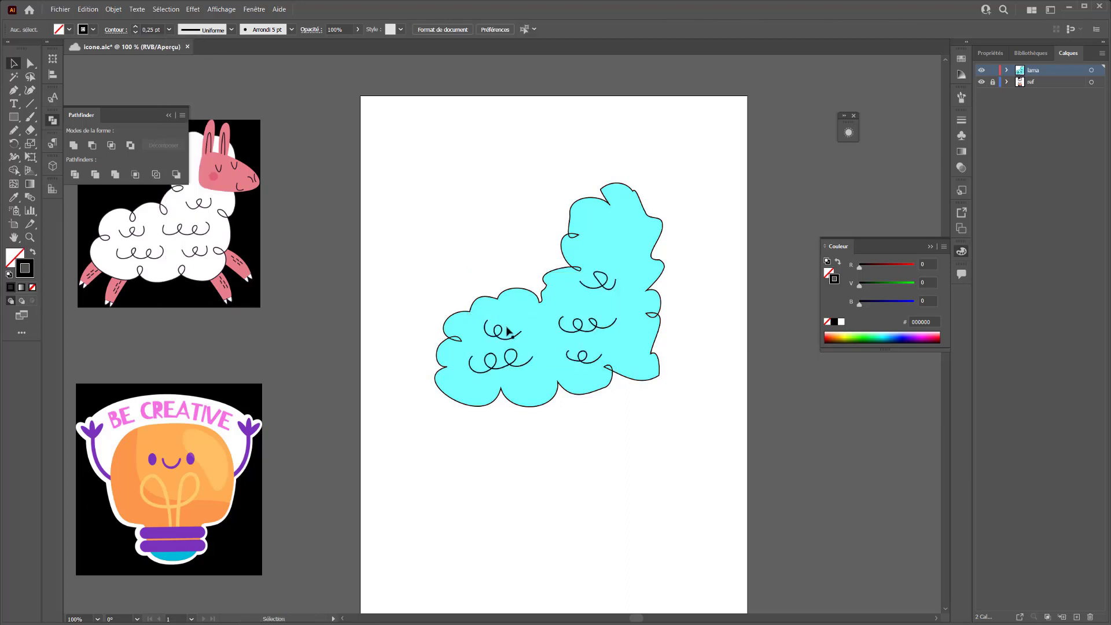
# Apply the Arrondi 5 pt brush to the body outline and set its stroke weight to 0,25 pt
pyautogui.click(579, 272)
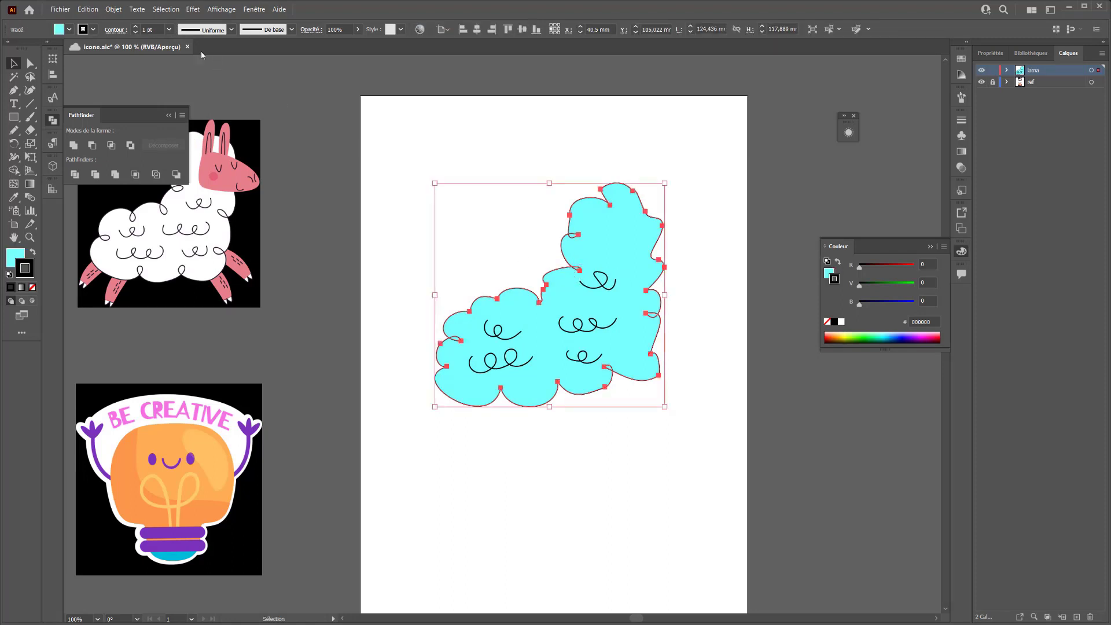
pyautogui.click(291, 30)
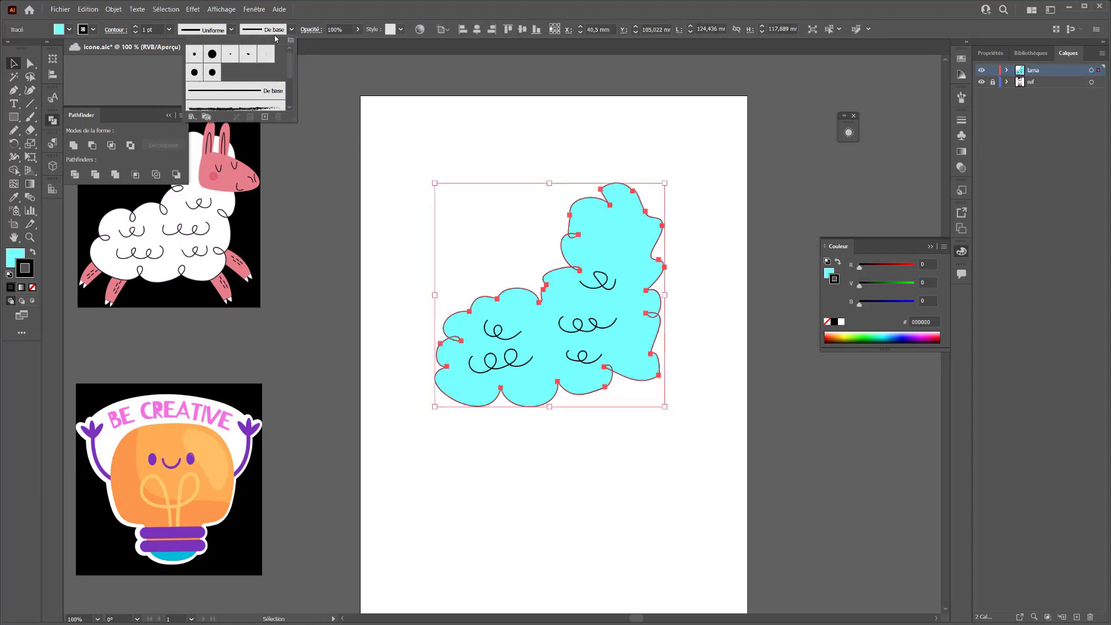
pyautogui.click(195, 58)
pyautogui.click(169, 30)
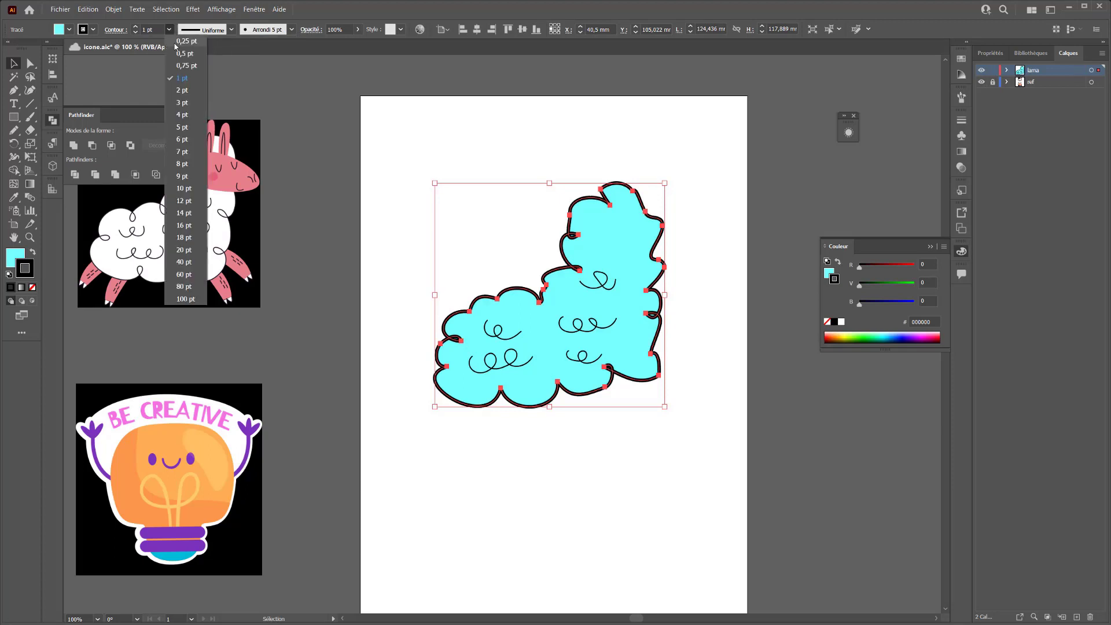
pyautogui.click(184, 41)
pyautogui.click(377, 160)
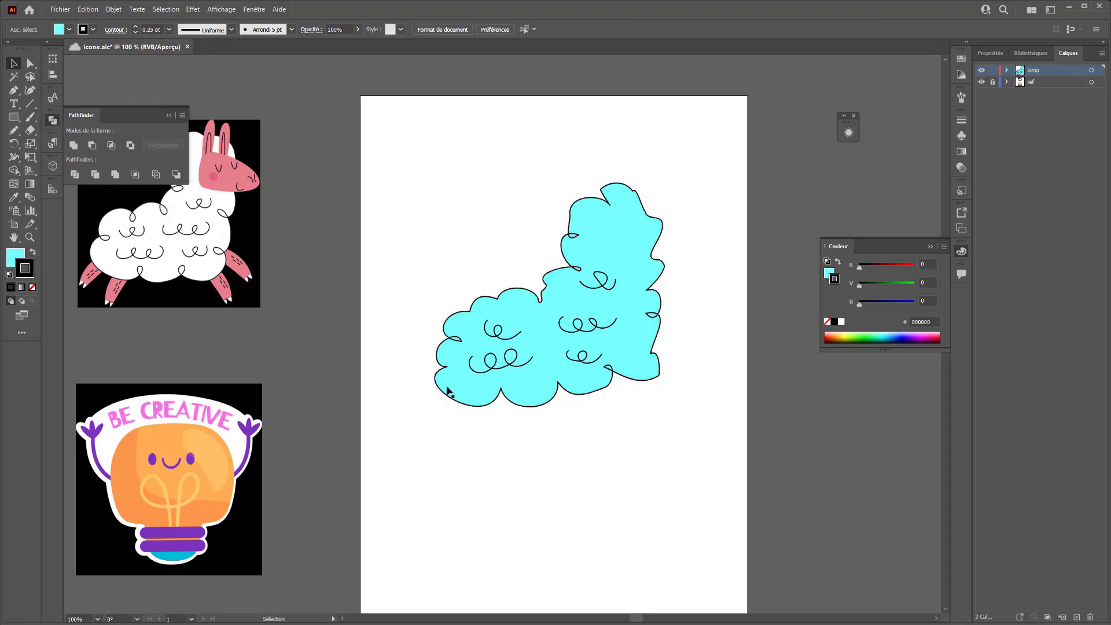
# Shift the uppermost curl slightly further inside the body and fill the body shape with white
pyautogui.moveTo(616, 290); pyautogui.dragTo(619, 294)
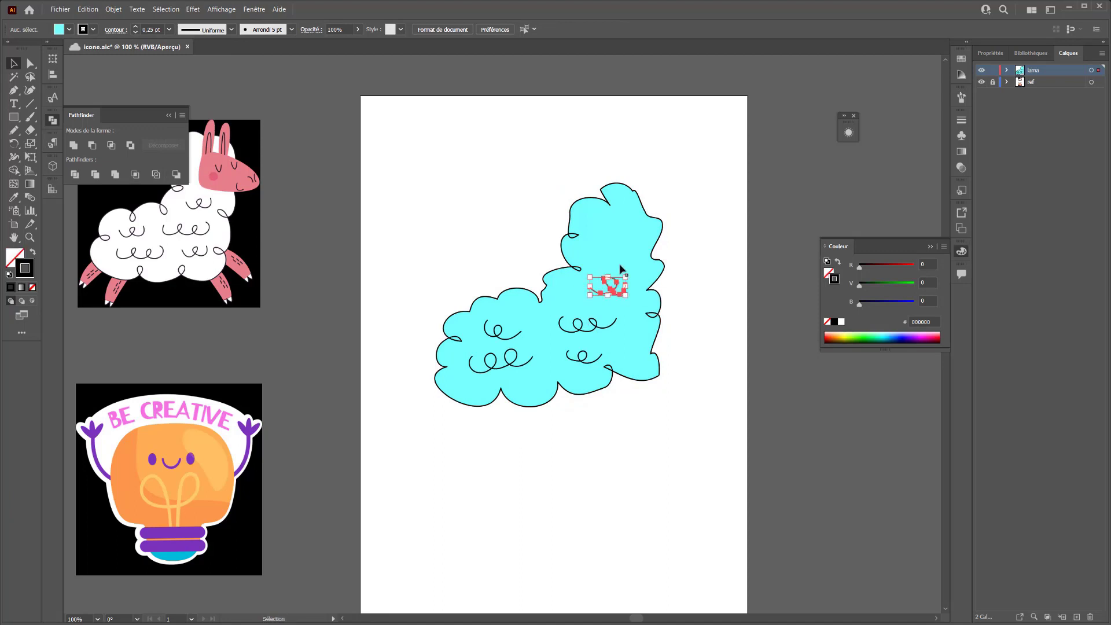
pyautogui.click(620, 273)
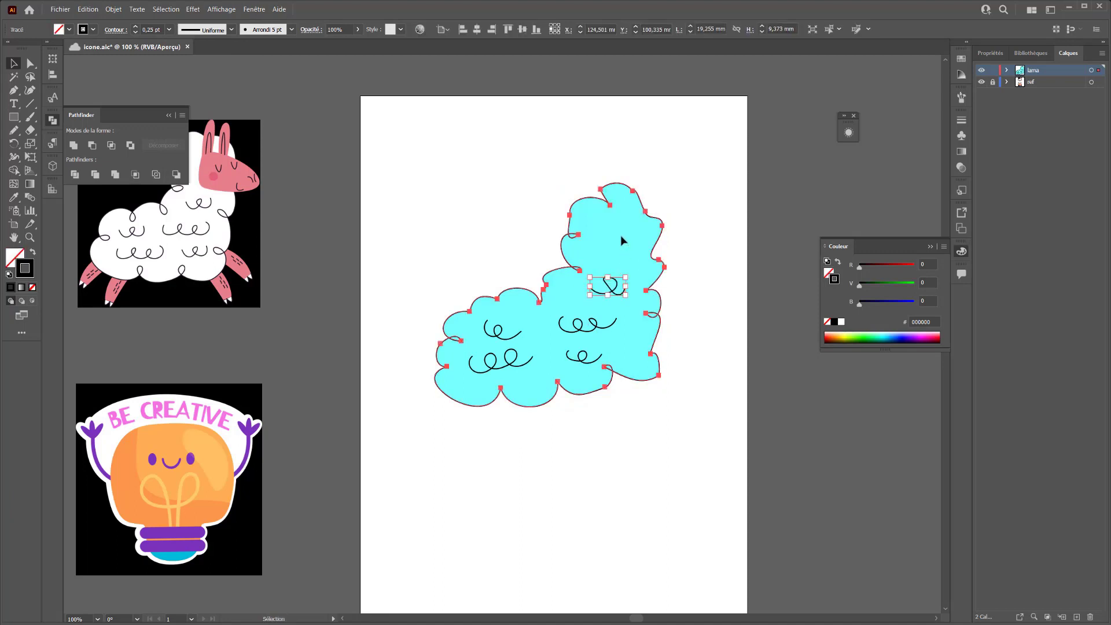
pyautogui.click(22, 253)
pyautogui.moveTo(885, 268); pyautogui.dragTo(921, 268)
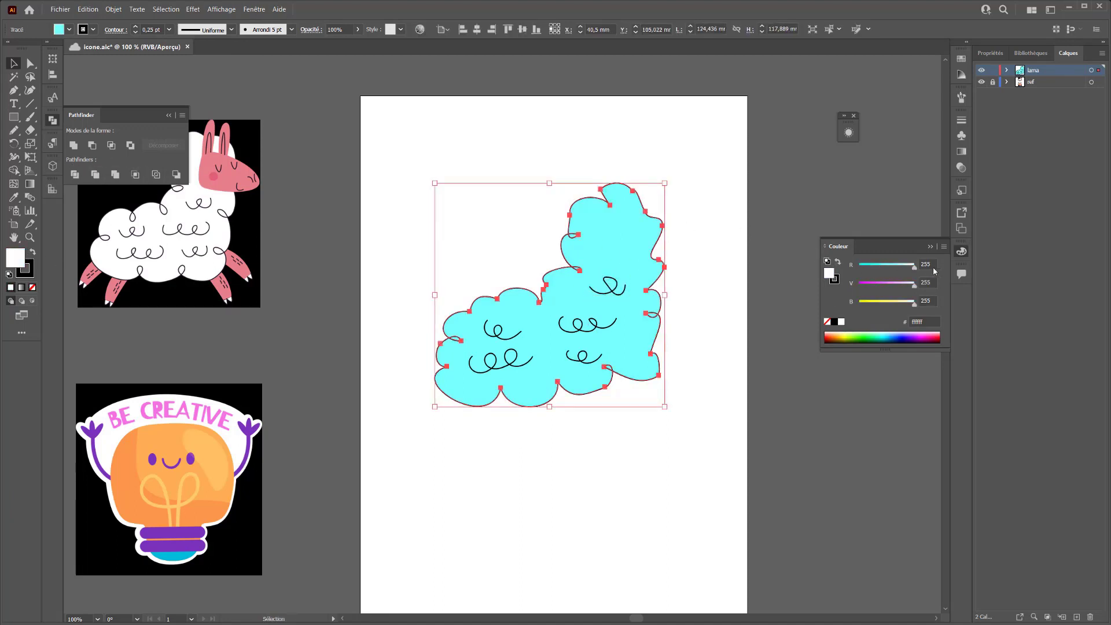
# Select the body with all its curls and move the group slightly up and to the left on the artboard
pyautogui.moveTo(731, 146); pyautogui.dragTo(462, 421)
pyautogui.press('space')
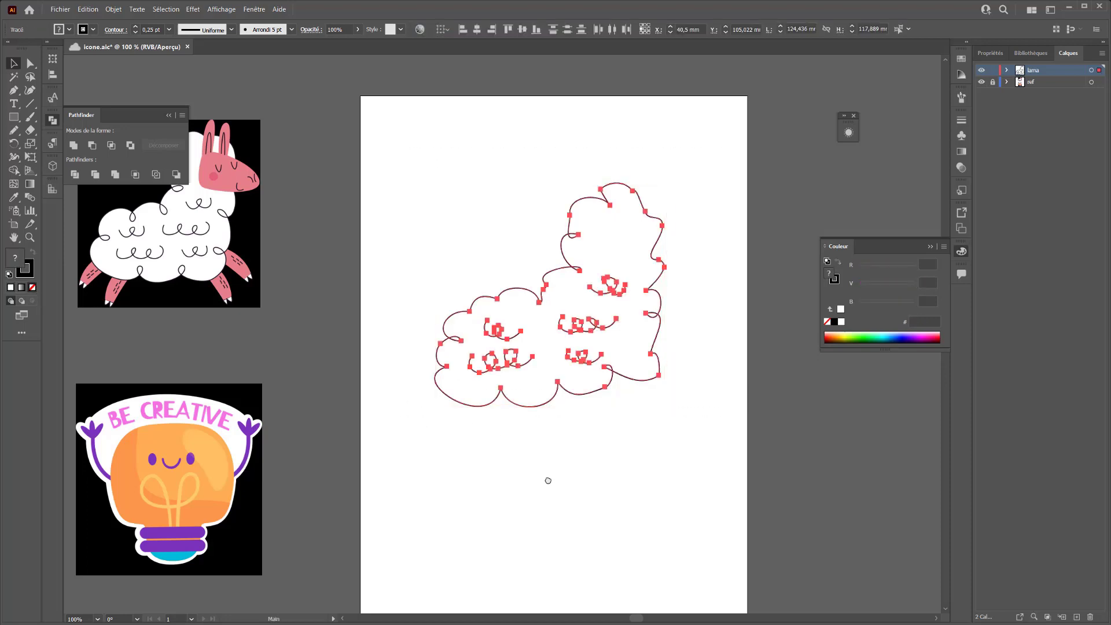
pyautogui.moveTo(548, 481); pyautogui.dragTo(395, 468)
pyautogui.moveTo(484, 365); pyautogui.dragTo(445, 353)
pyautogui.press('space')
pyautogui.moveTo(408, 440); pyautogui.dragTo(534, 468)
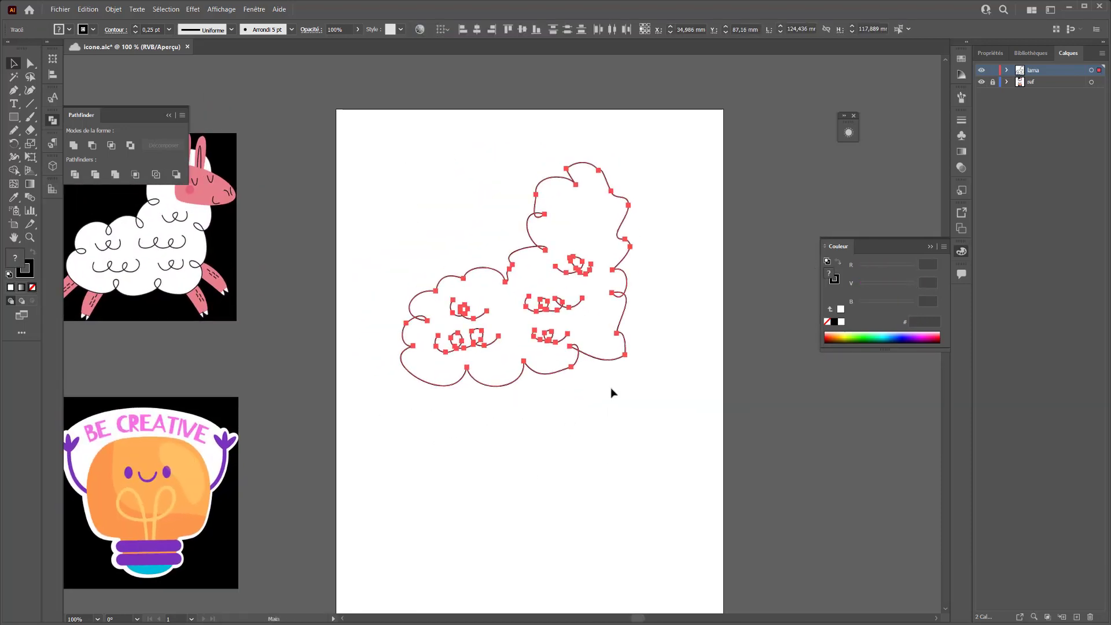
pyautogui.click(610, 389)
# Reshape the lower-right corner of the body outline by pulling its anchor point inward and adjusting the curve handles
pyautogui.press('a')
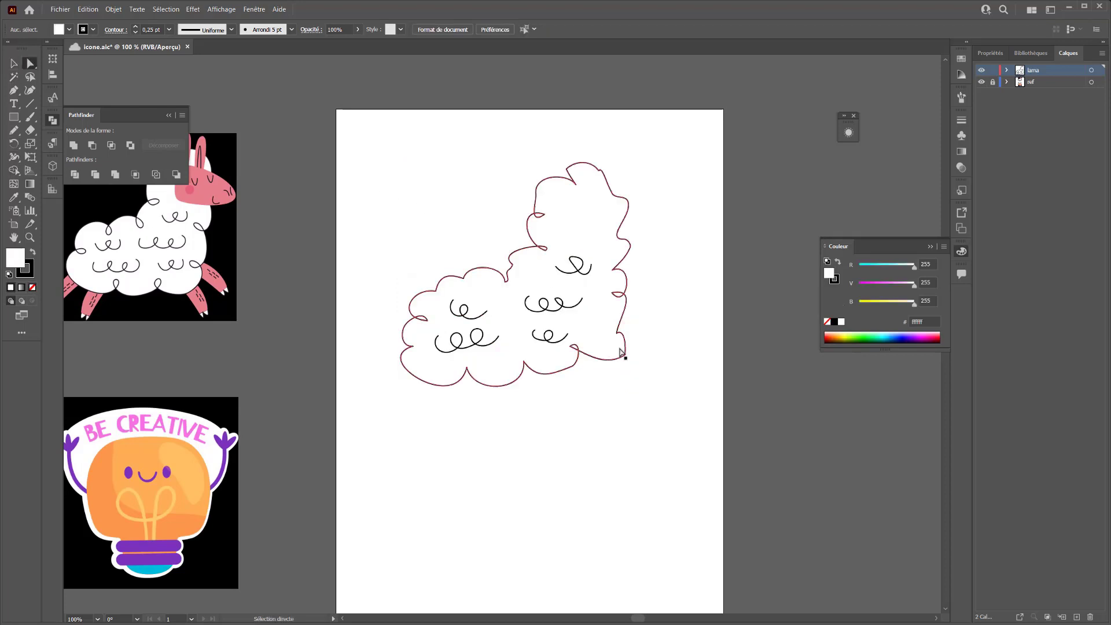
pyautogui.moveTo(627, 358); pyautogui.dragTo(579, 362)
pyautogui.click(579, 363)
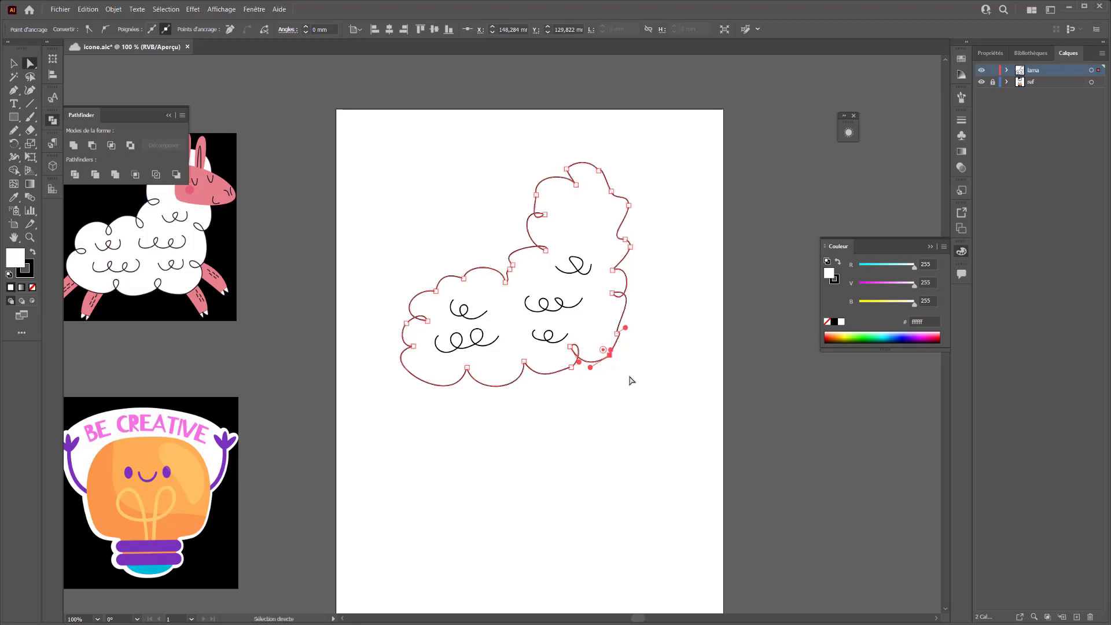
pyautogui.moveTo(628, 329)
pyautogui.mouseDown()
pyautogui.moveTo(625, 343)
pyautogui.moveTo(628, 316)
pyautogui.moveTo(640, 317)
pyautogui.mouseUp()
pyautogui.click(648, 306)
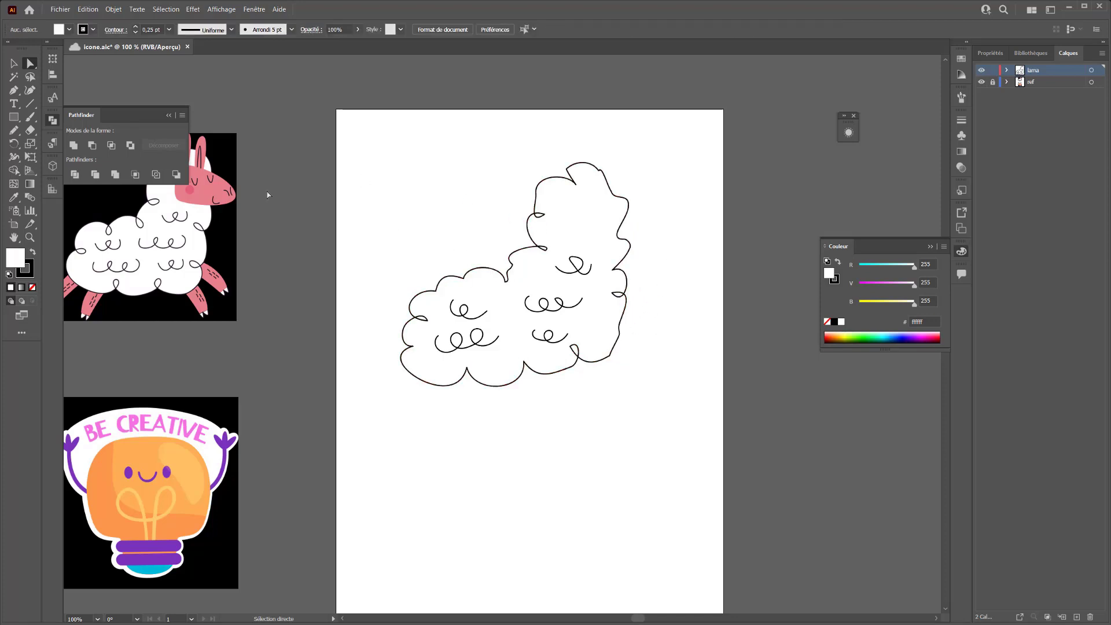
# Draw a vertical straight line about 46 mm long on the blank area below the body for a leg
pyautogui.moveTo(311, 282); pyautogui.dragTo(351, 284)
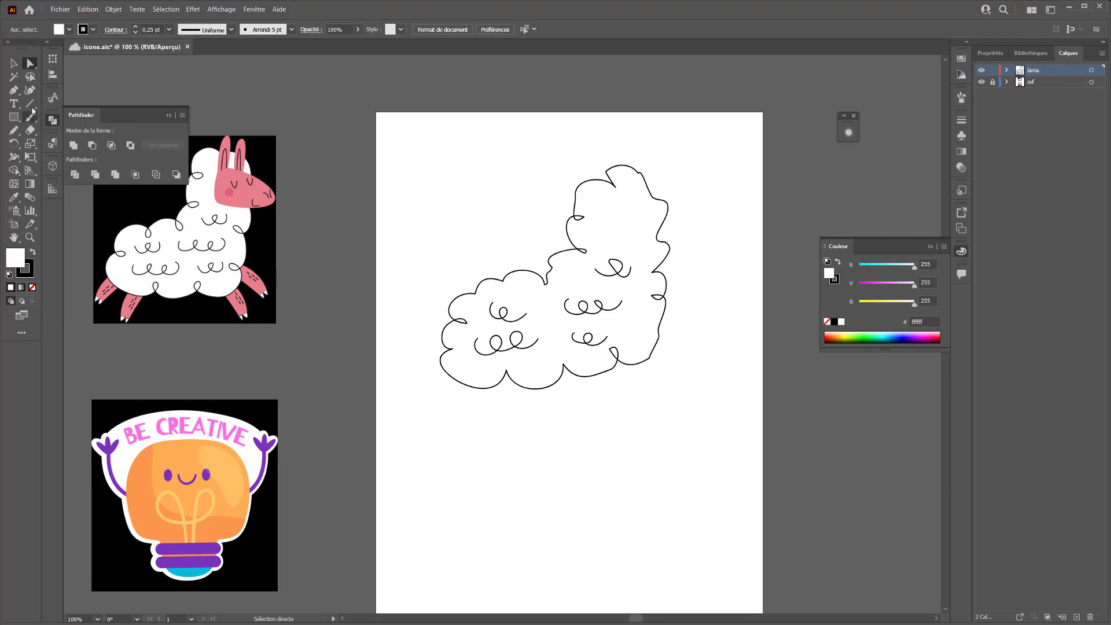
pyautogui.click(13, 116)
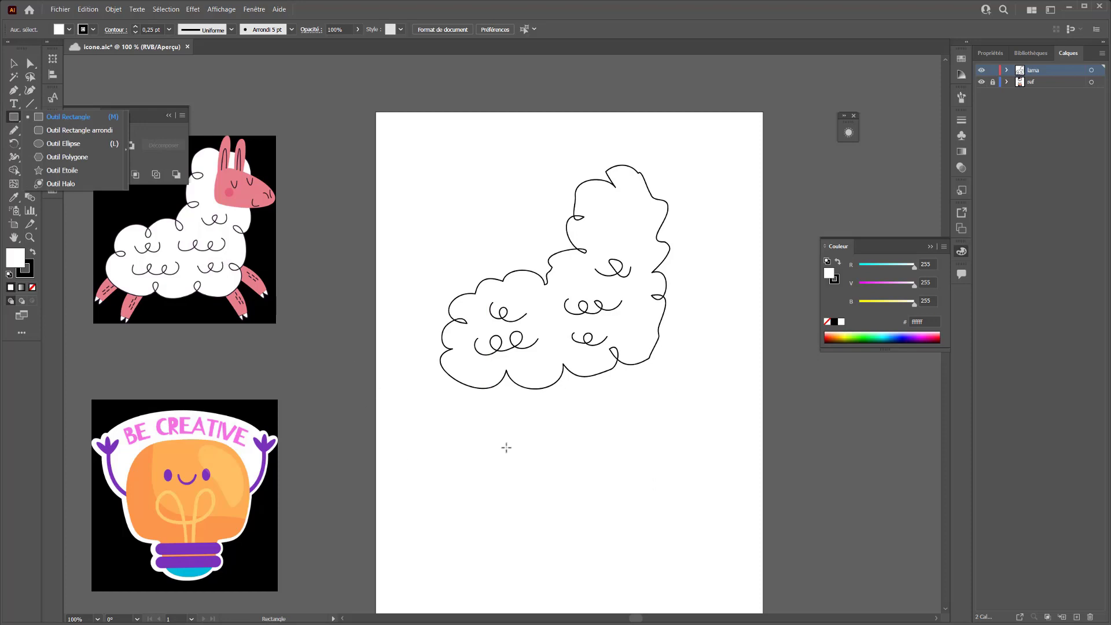
pyautogui.click(14, 117)
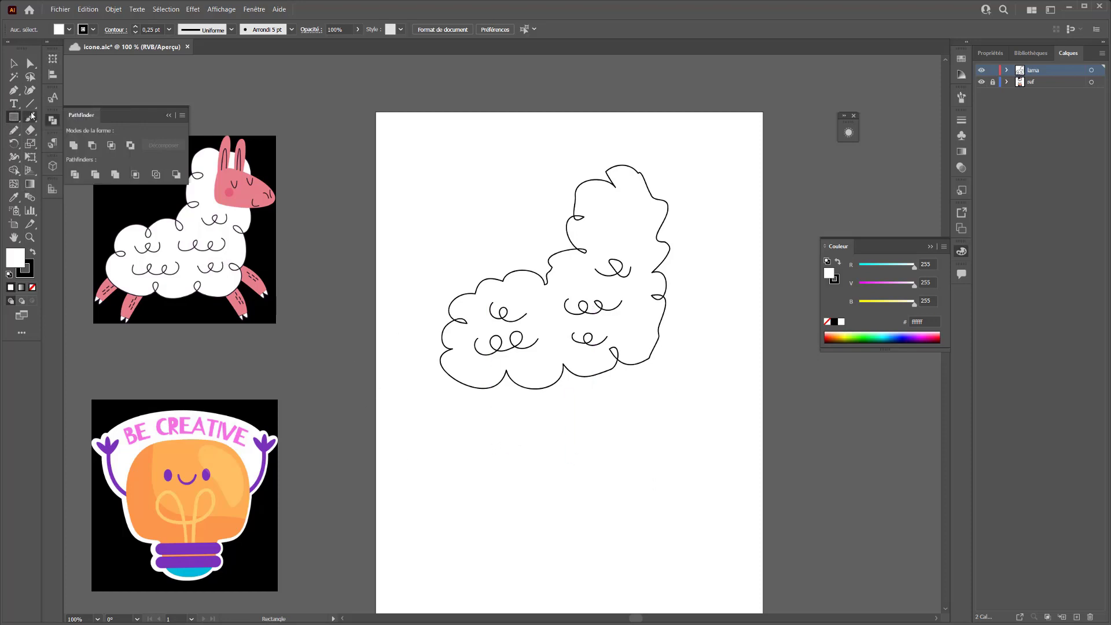
pyautogui.click(30, 103)
pyautogui.moveTo(610, 449); pyautogui.dragTo(643, 535)
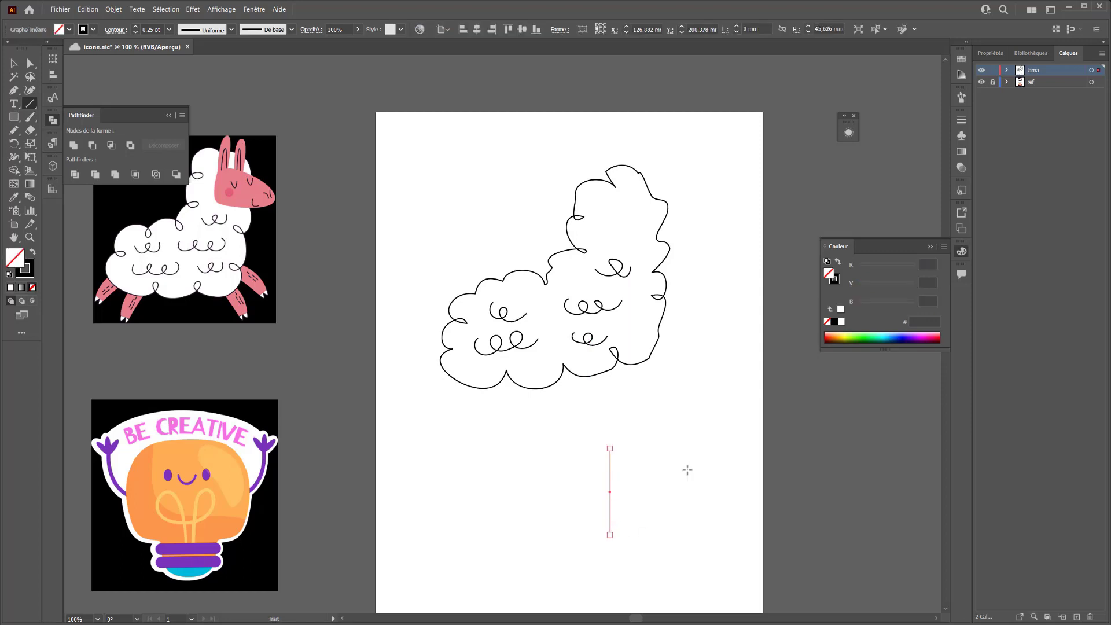
# Thicken the vertical line, trying 30 pt before settling on a stroke weight of 20 pt
pyautogui.click(998, 56)
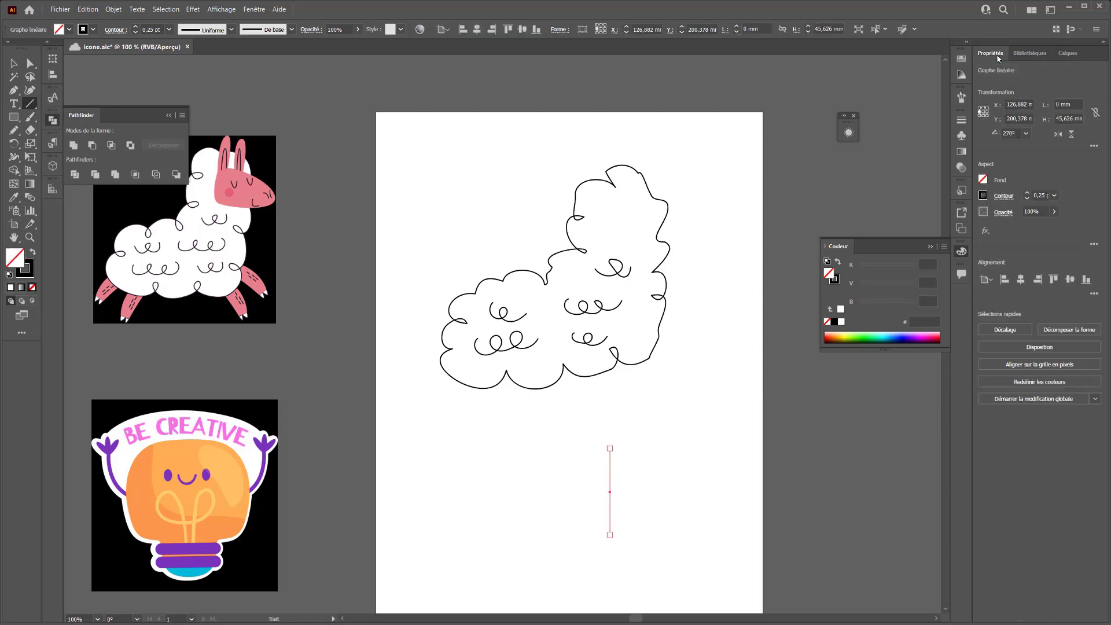
pyautogui.click(1028, 195)
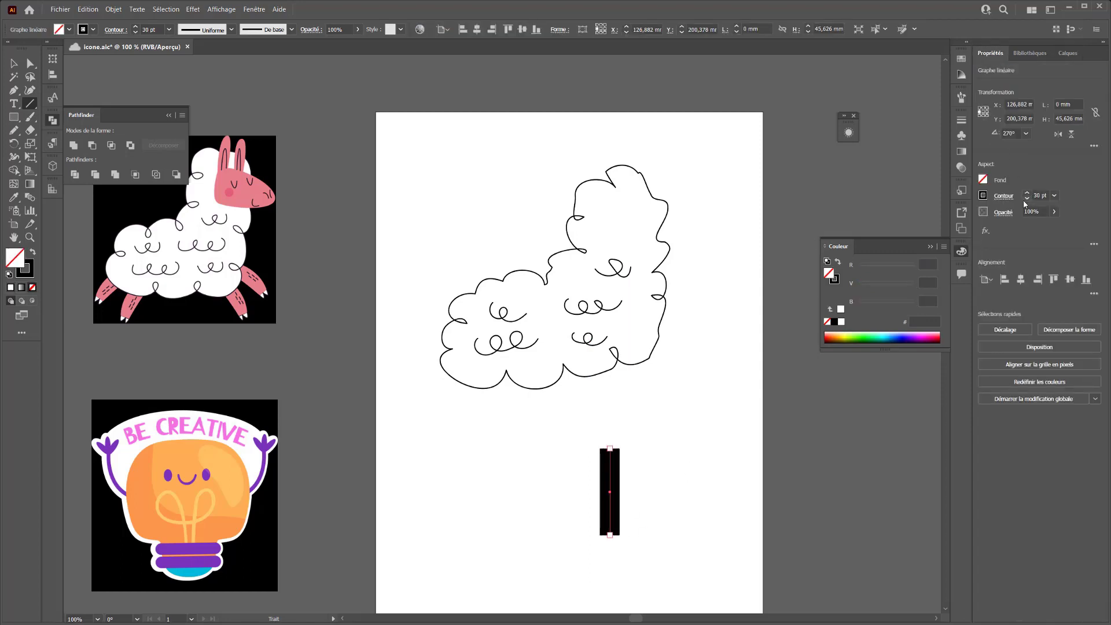
pyautogui.click(1029, 198)
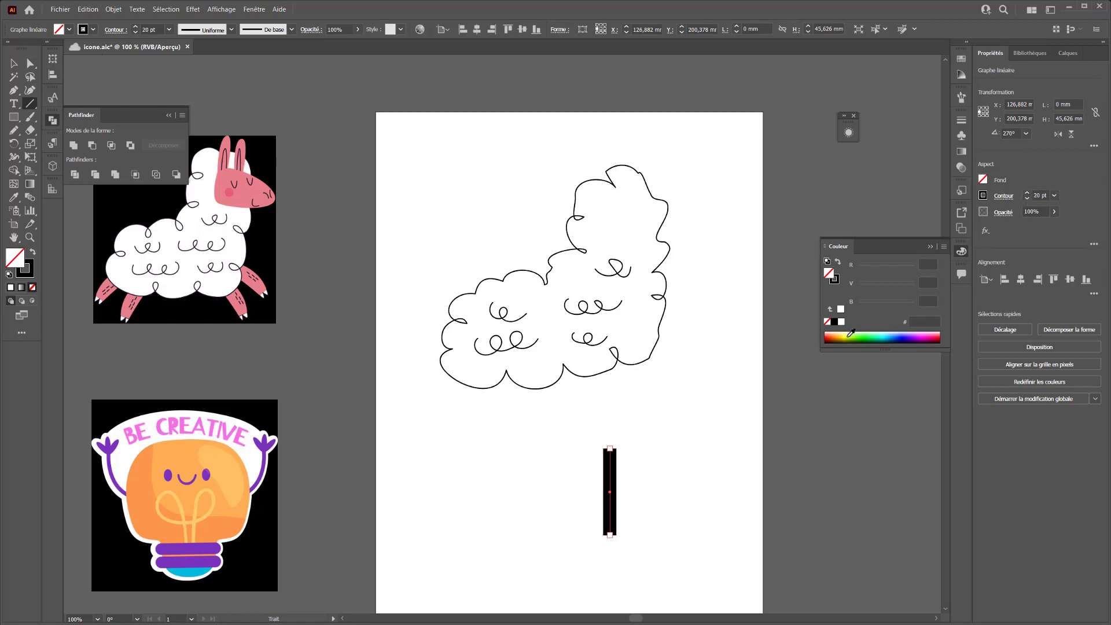
# Colour the vertical line's stroke pink ff8b98, leaving it without a fill
pyautogui.moveTo(851, 332); pyautogui.dragTo(934, 330)
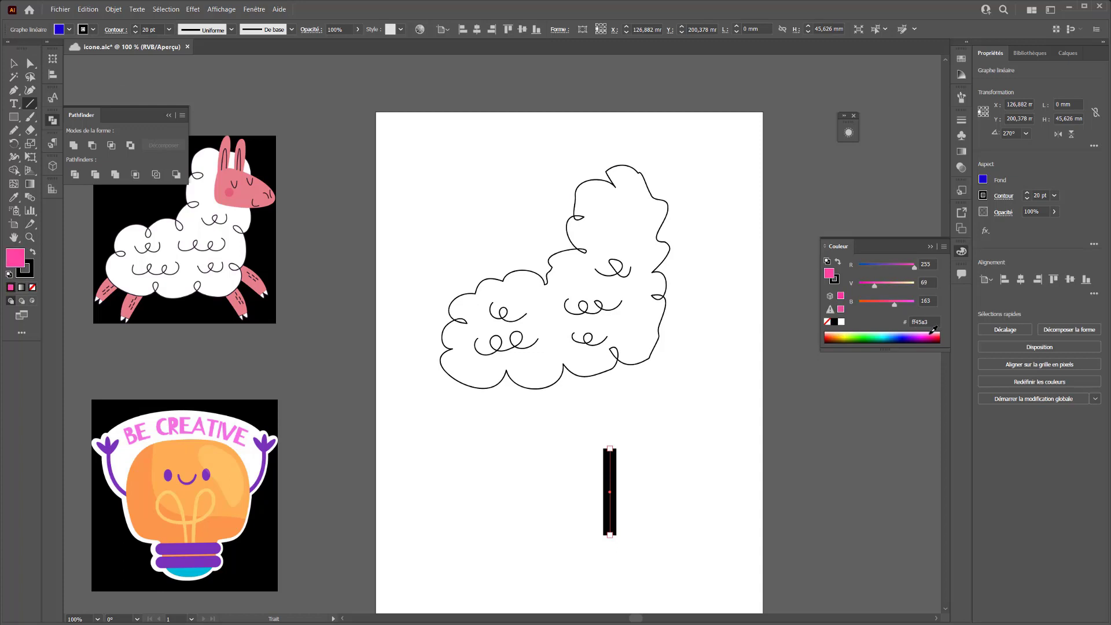
pyautogui.hotkey('ctrl', 'z')
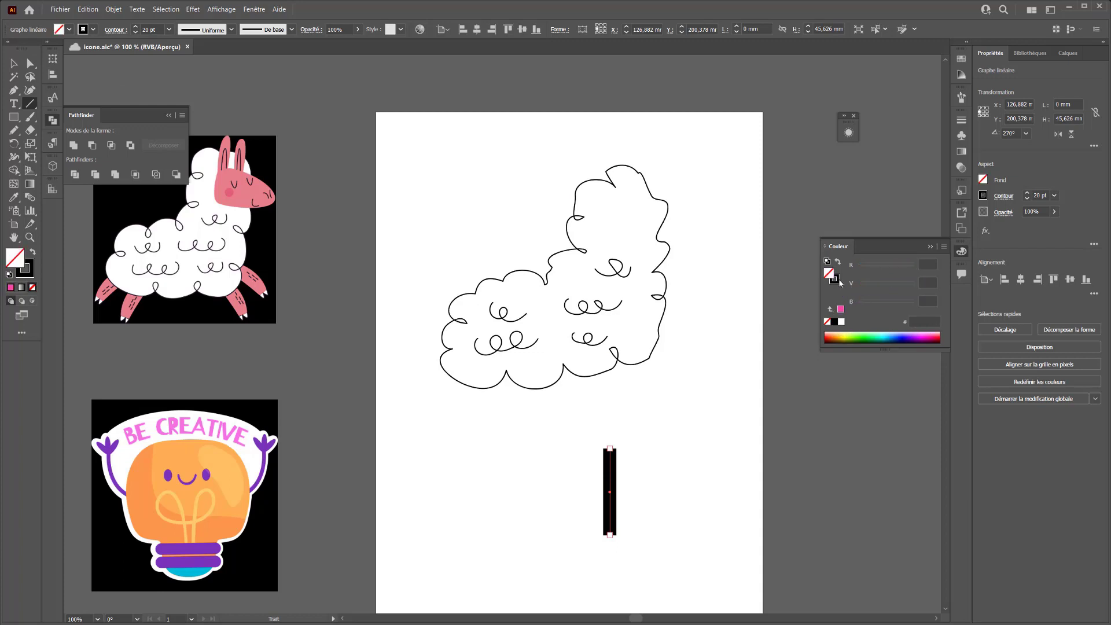
pyautogui.click(837, 280)
pyautogui.moveTo(919, 336); pyautogui.dragTo(941, 328)
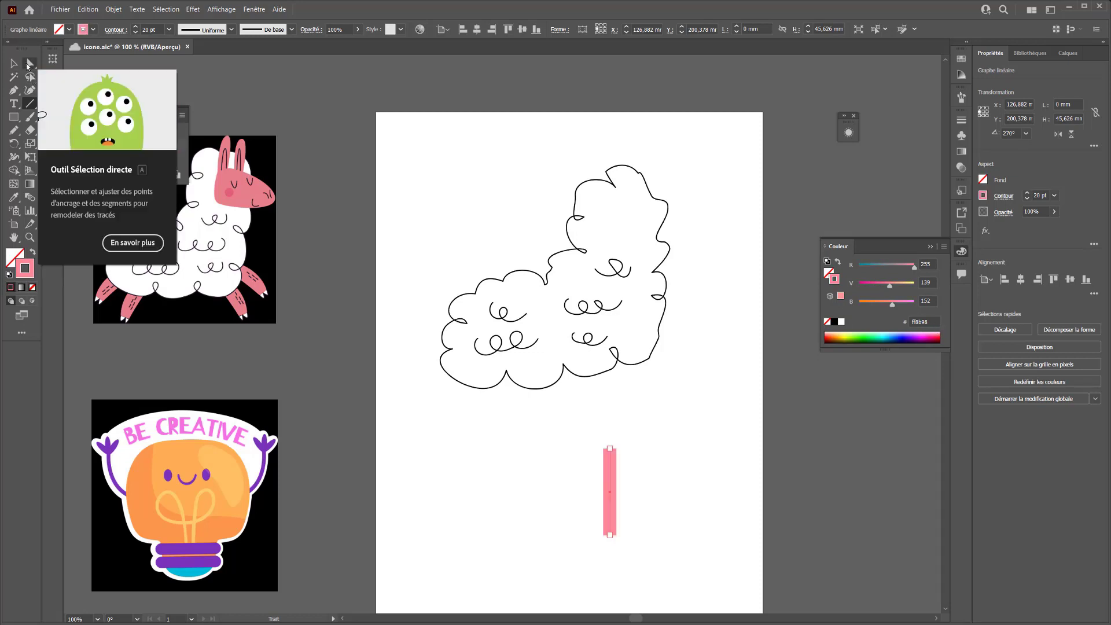
# Add an anchor point near the middle of the pink line with the Pen tool
pyautogui.click(28, 65)
pyautogui.click(14, 90)
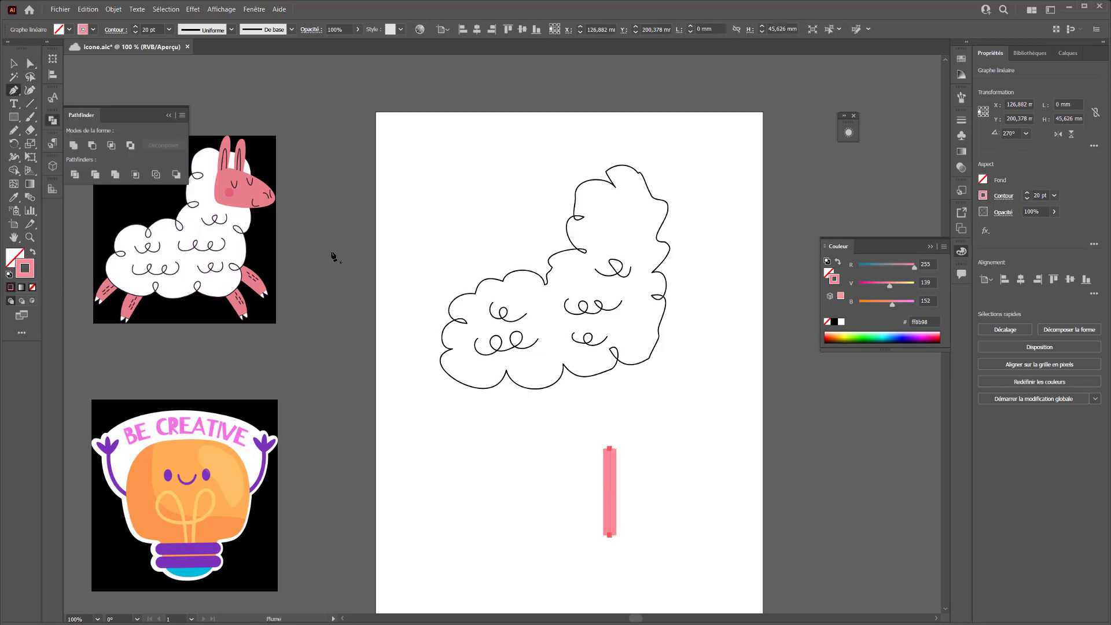
pyautogui.click(611, 492)
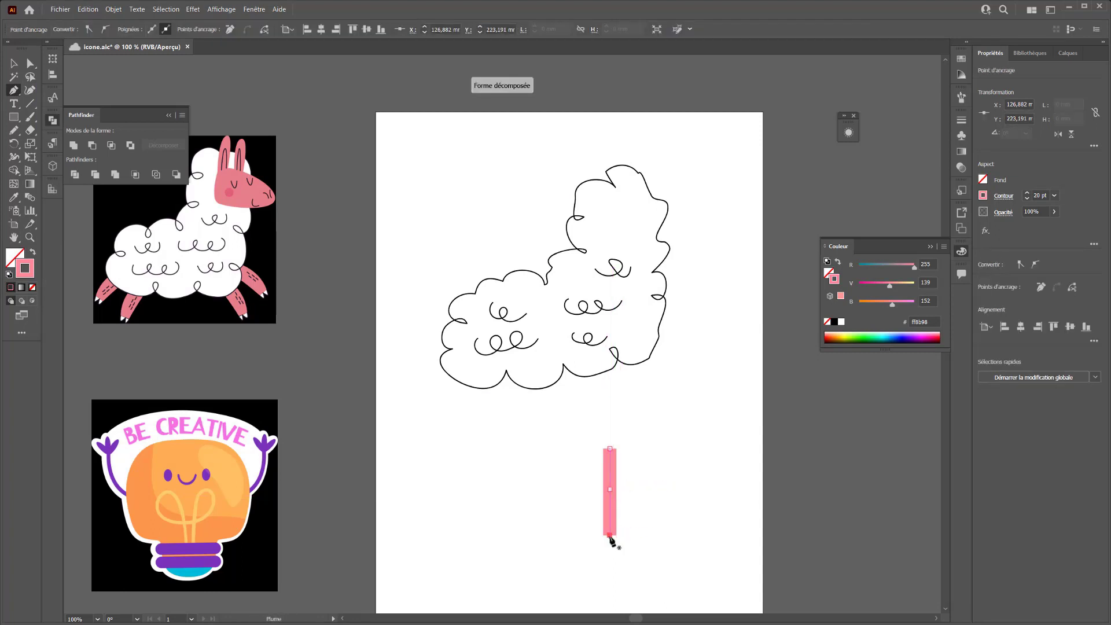
# Reshape the pink line by moving its anchors and give its corner a round join
pyautogui.moveTo(610, 535); pyautogui.dragTo(623, 487)
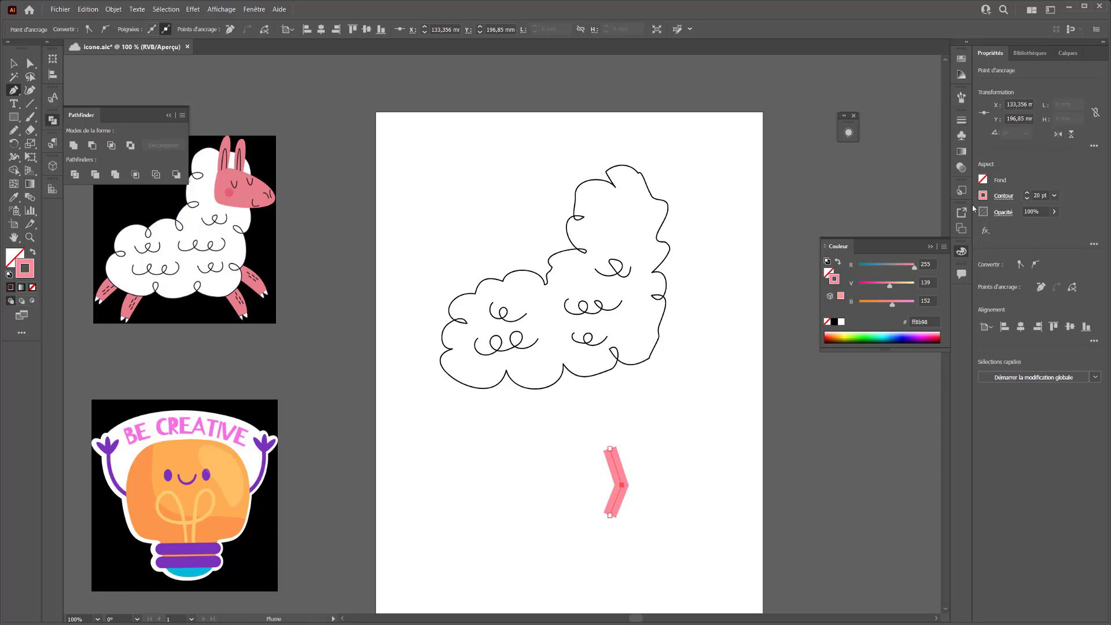
pyautogui.click(961, 121)
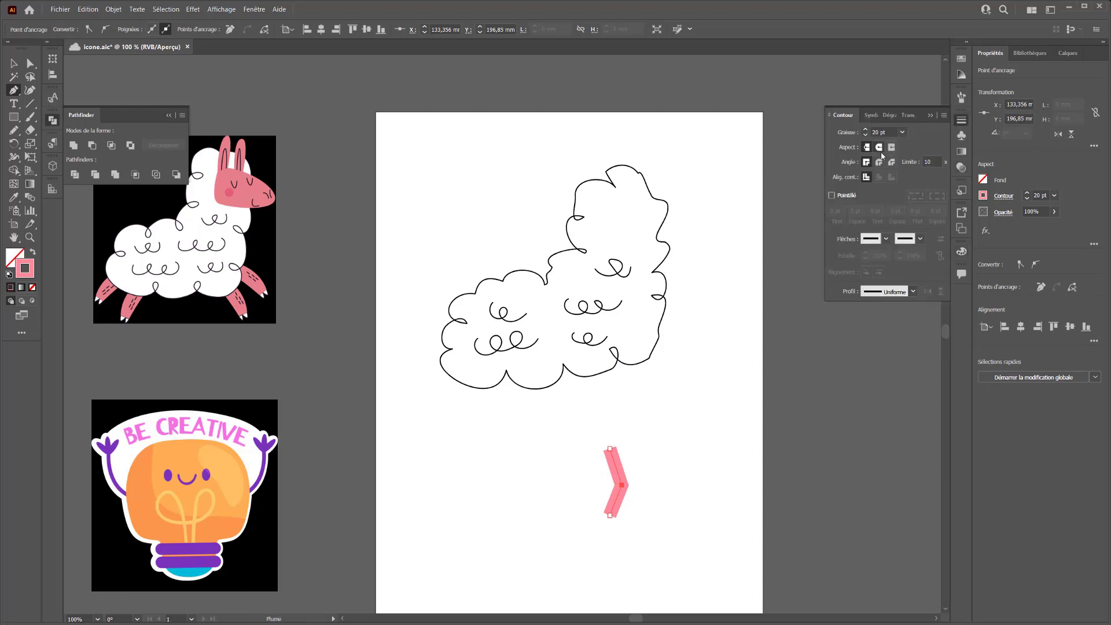
pyautogui.click(879, 162)
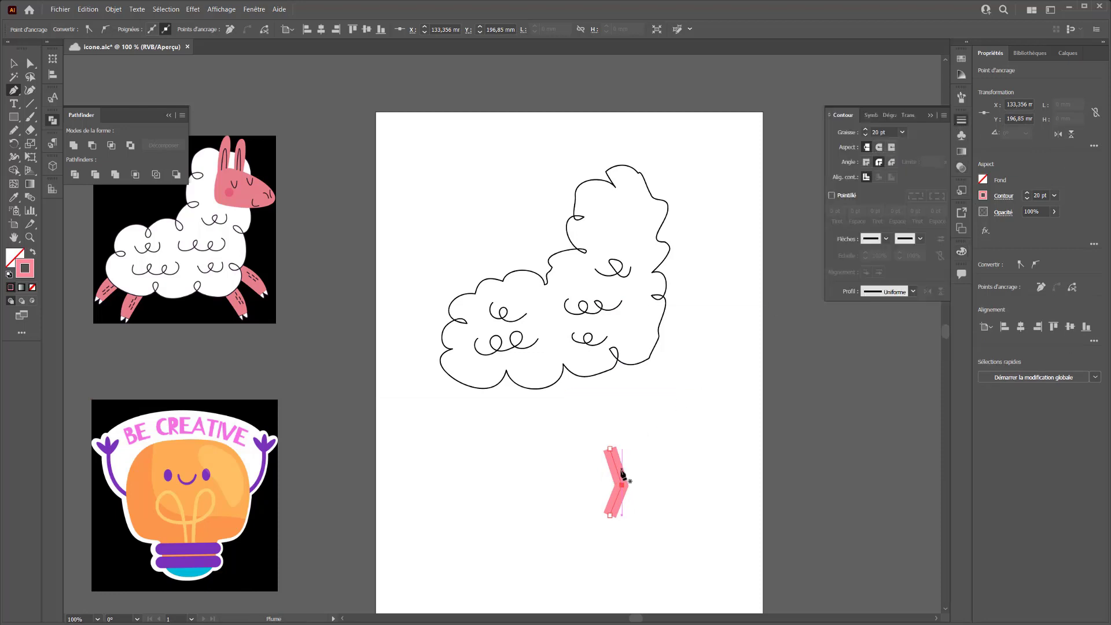
pyautogui.moveTo(622, 488)
pyautogui.mouseDown()
pyautogui.moveTo(609, 482)
pyautogui.moveTo(621, 484)
pyautogui.moveTo(612, 512)
pyautogui.moveTo(627, 501)
pyautogui.mouseUp()
# Try round and projecting caps on the whole pink line before restoring butt caps
pyautogui.moveTo(644, 438); pyautogui.dragTo(590, 521)
pyautogui.click(879, 148)
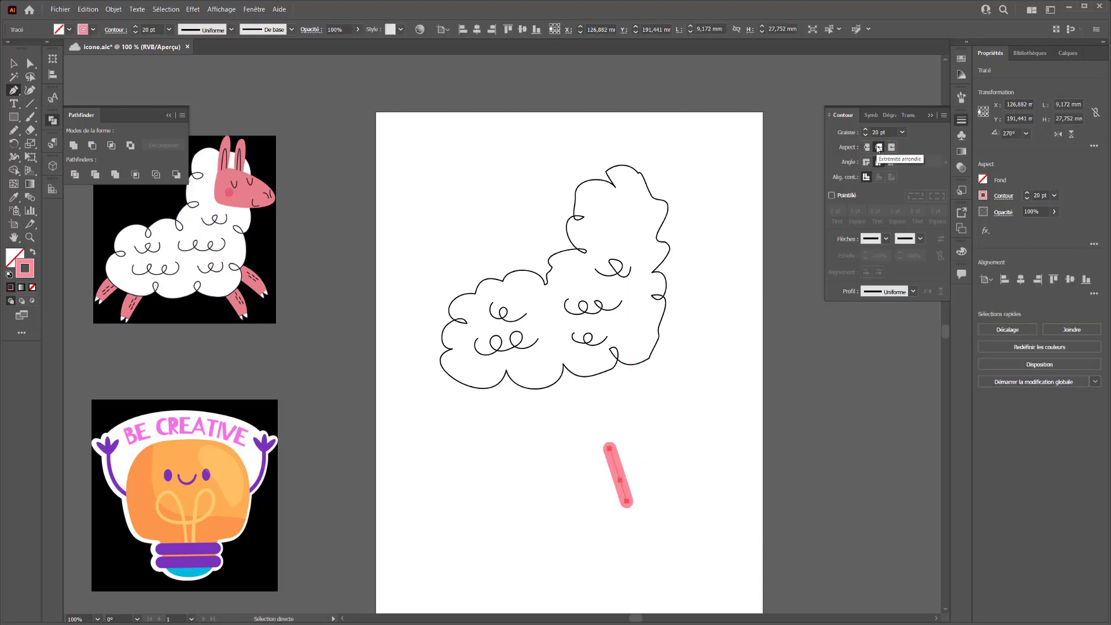
pyautogui.click(891, 147)
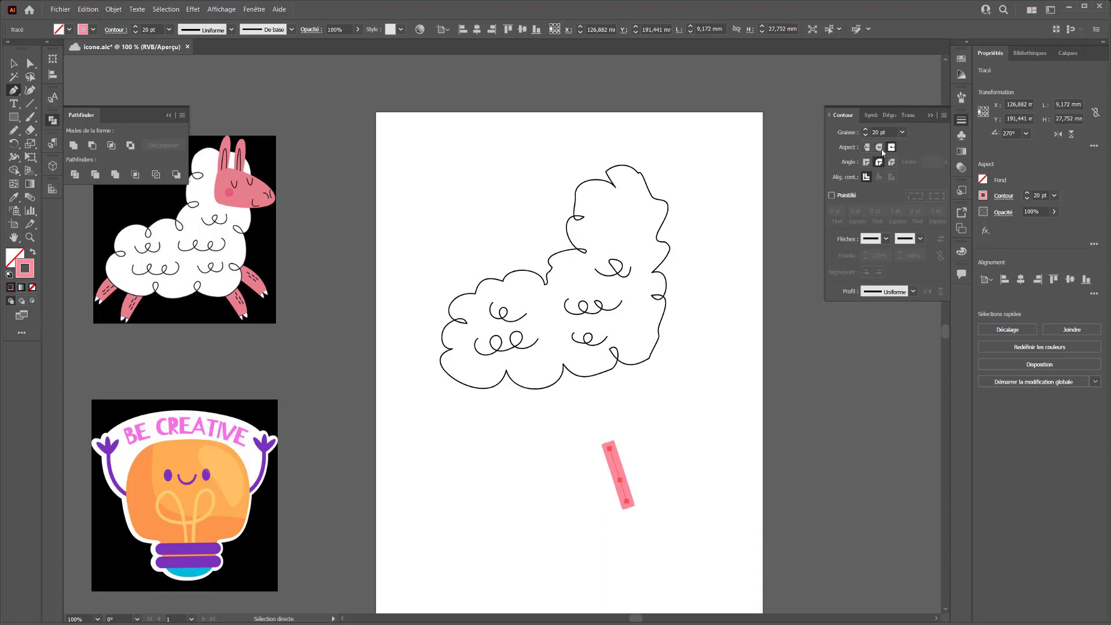
pyautogui.click(867, 149)
# Bend the pink line slightly at its middle anchor to form a knee, and undo a trial of round caps
pyautogui.moveTo(622, 484); pyautogui.dragTo(635, 476)
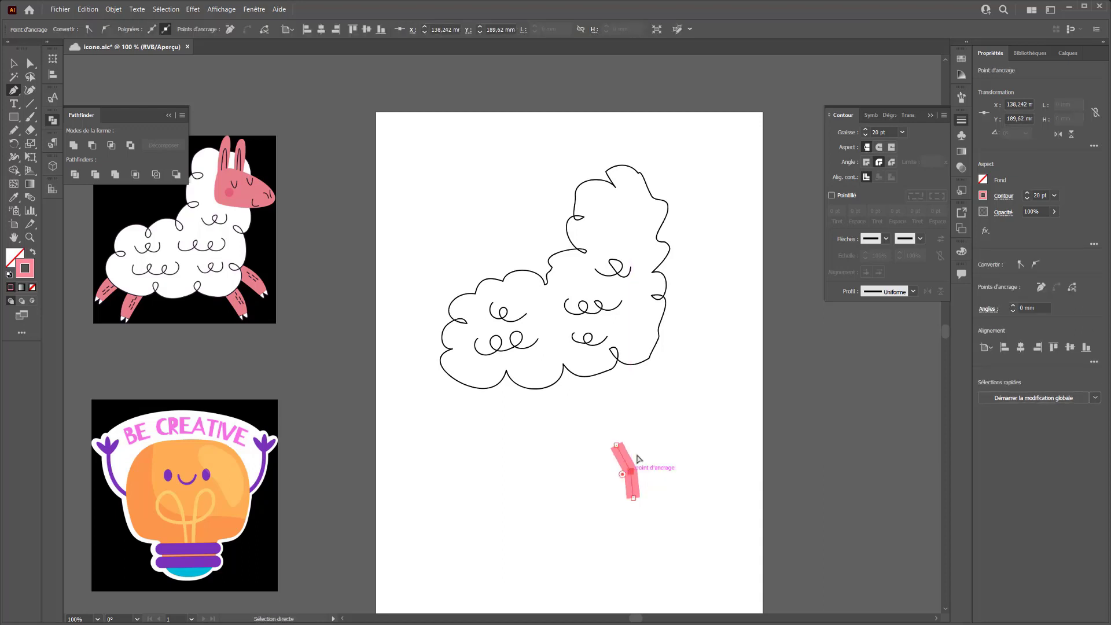
pyautogui.click(879, 148)
pyautogui.hotkey('ctrl', 'z')
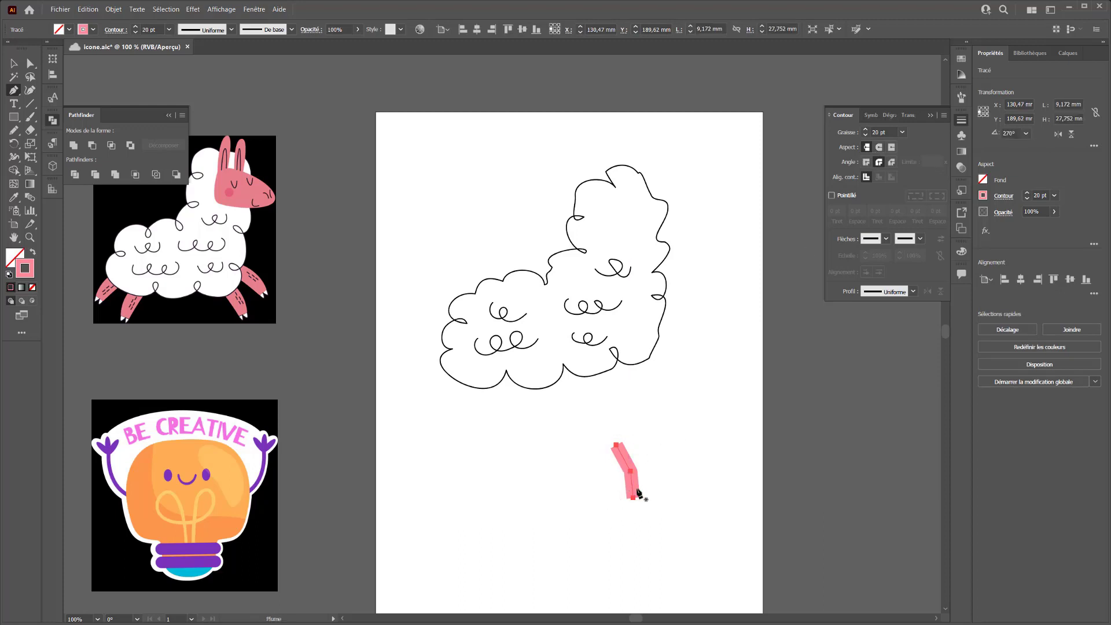
# Move the bent pink leg to the body's lower-right edge, rotate it about 19° outward and send it behind the body
pyautogui.click(14, 63)
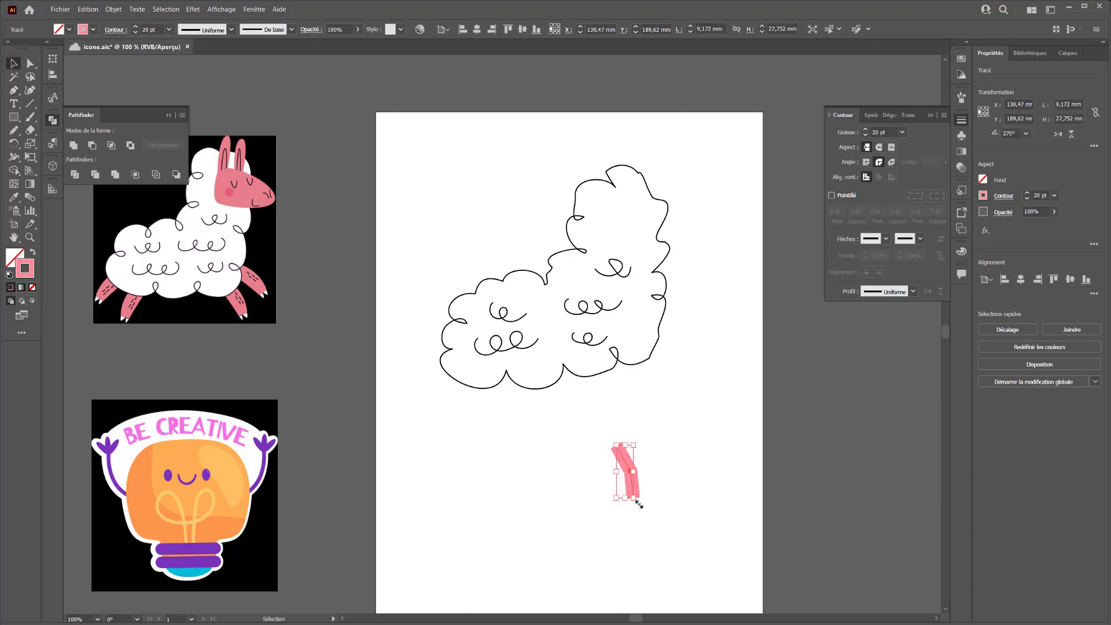
pyautogui.moveTo(635, 503); pyautogui.dragTo(666, 374)
pyautogui.click(652, 457)
pyautogui.rightClick(667, 374)
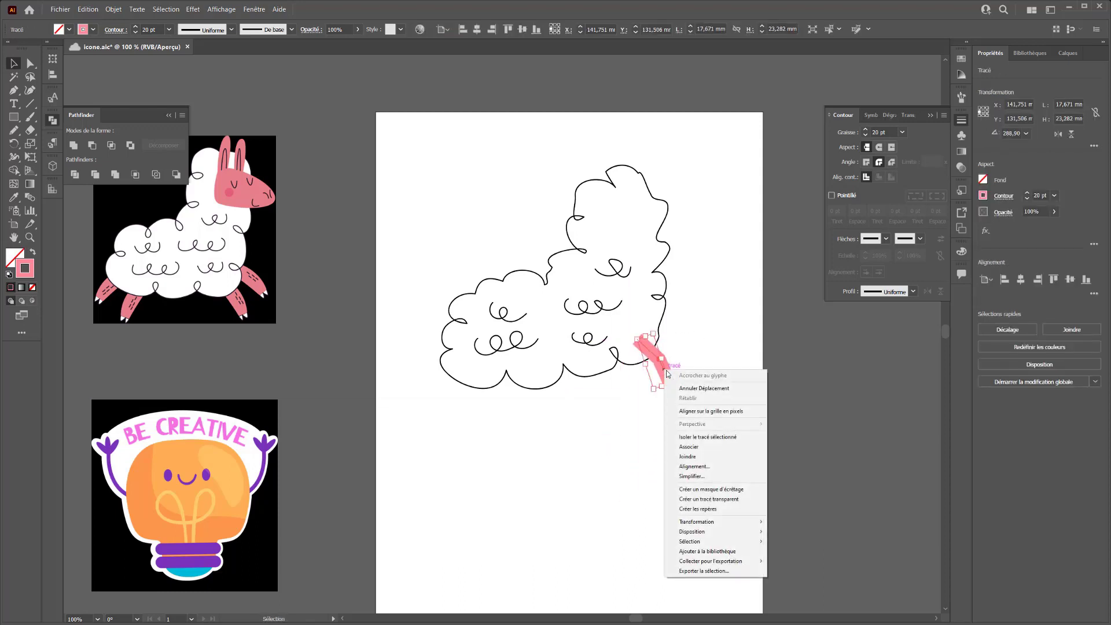
pyautogui.moveTo(725, 536)
pyautogui.click(784, 562)
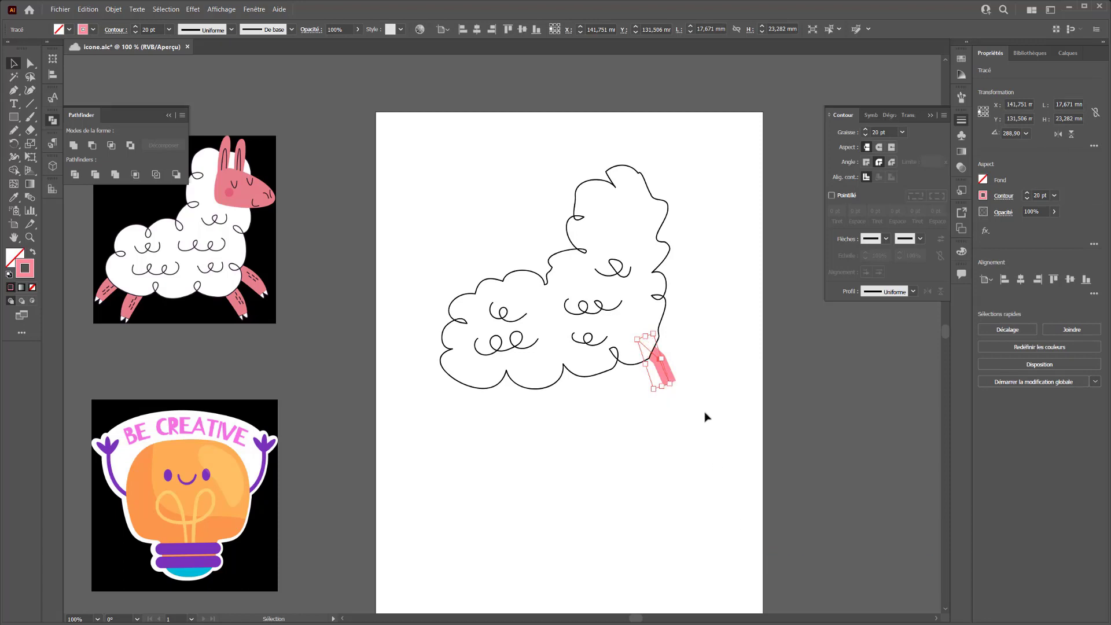
pyautogui.click(691, 391)
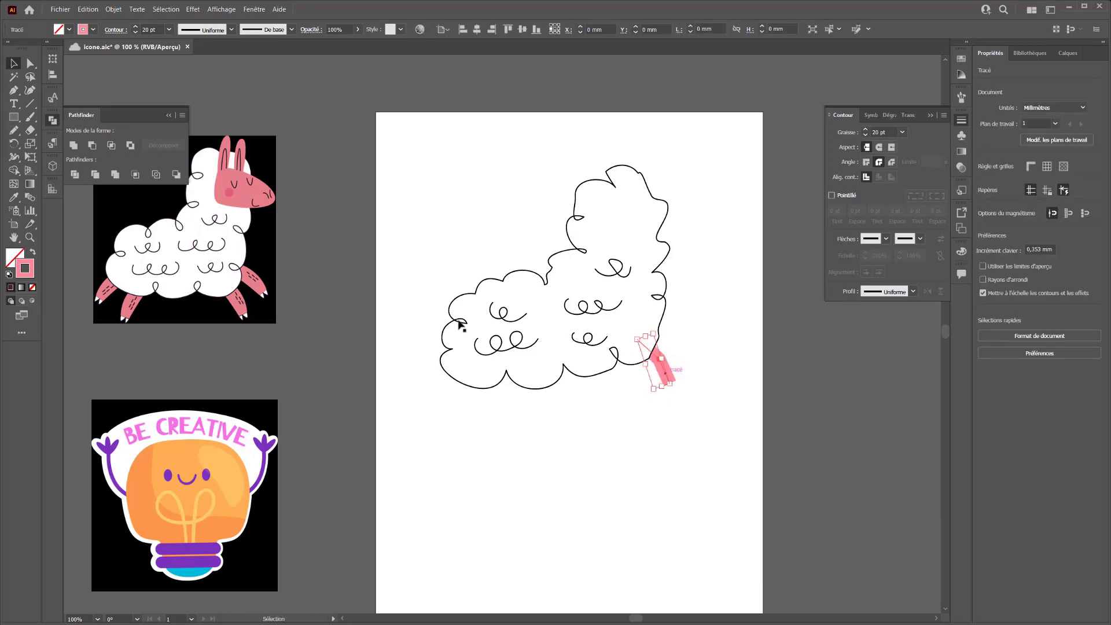
# Paint a short diagonal dash about 5 mm wide with the Paintbrush in the empty area beside the reference llama's legs
pyautogui.hotkey('ctrl', '+')
pyautogui.hotkey('ctrl', '+')
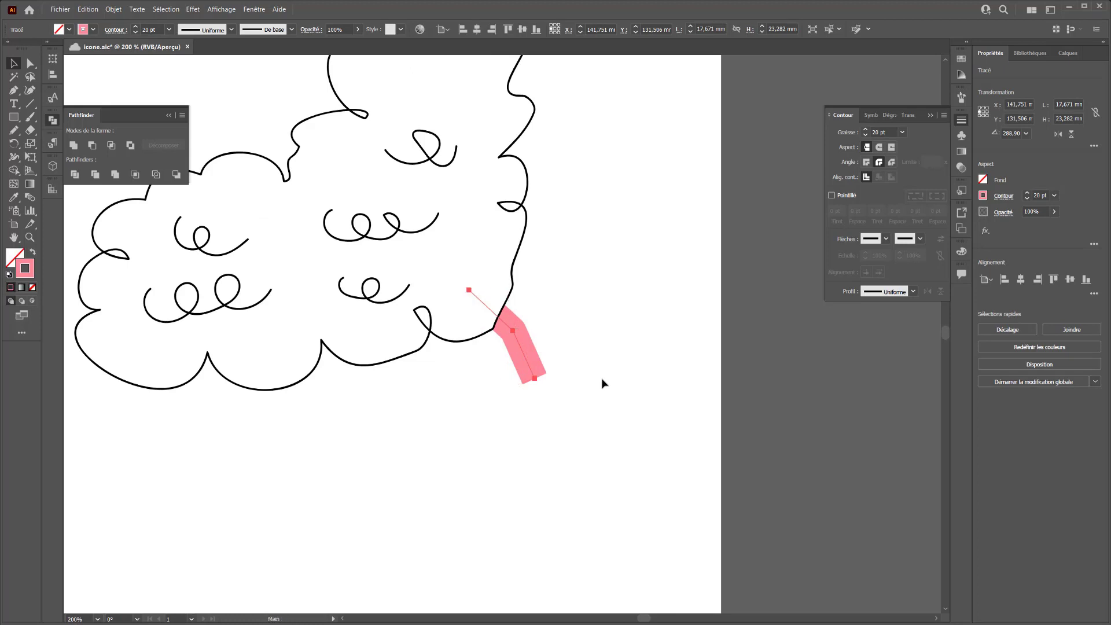
pyautogui.moveTo(602, 377); pyautogui.dragTo(658, 382)
pyautogui.press('v')
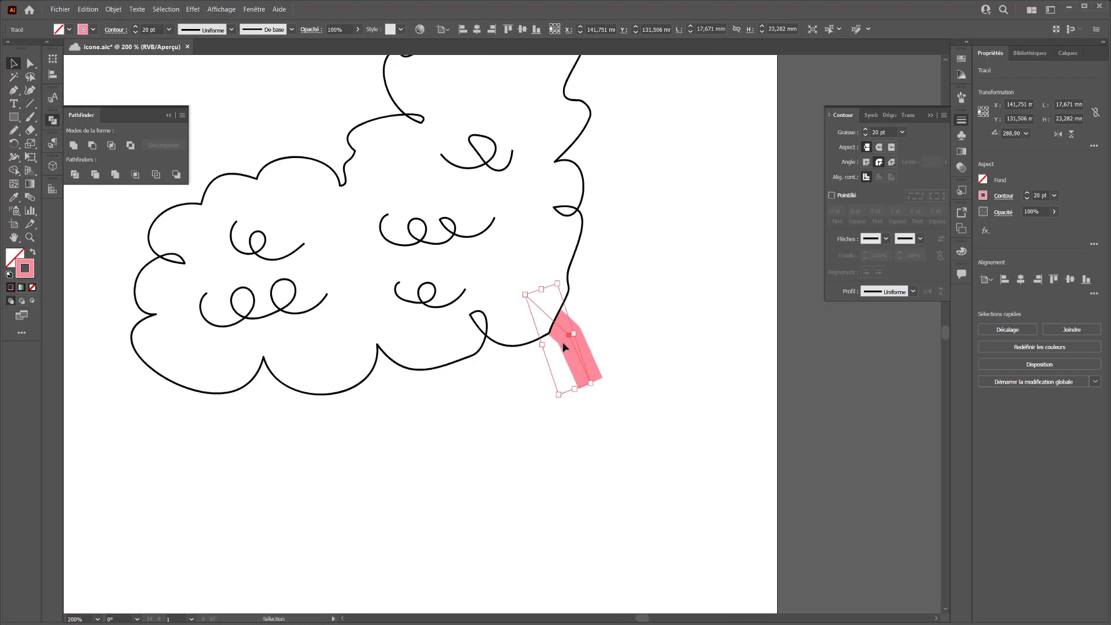
pyautogui.click(29, 104)
pyautogui.moveTo(119, 233); pyautogui.dragTo(377, 259)
pyautogui.moveTo(133, 301); pyautogui.dragTo(351, 323)
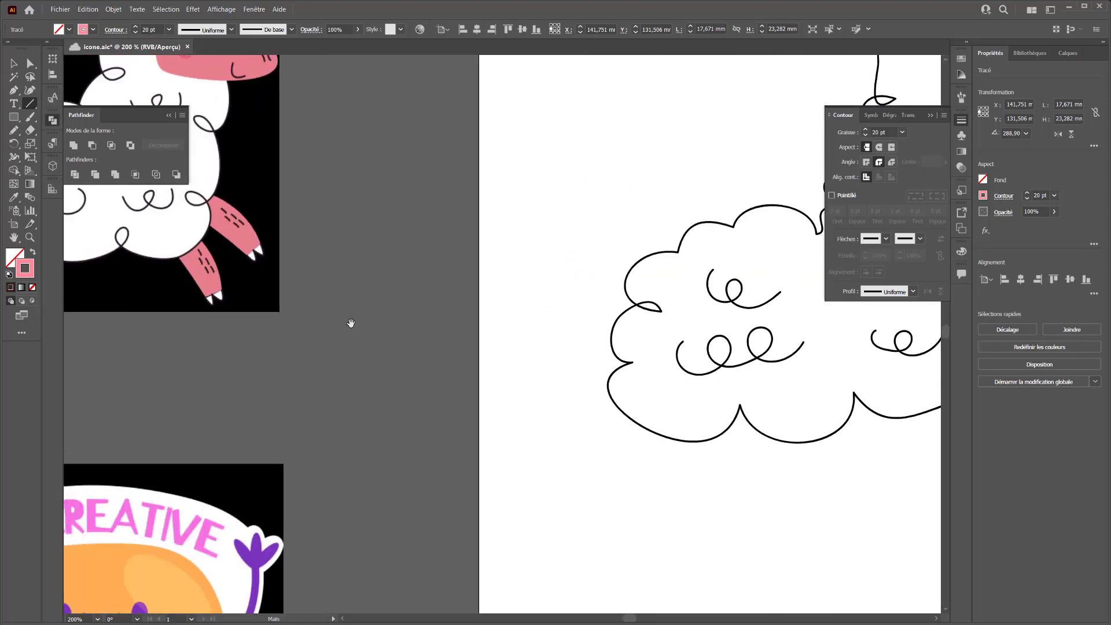
pyautogui.click(29, 117)
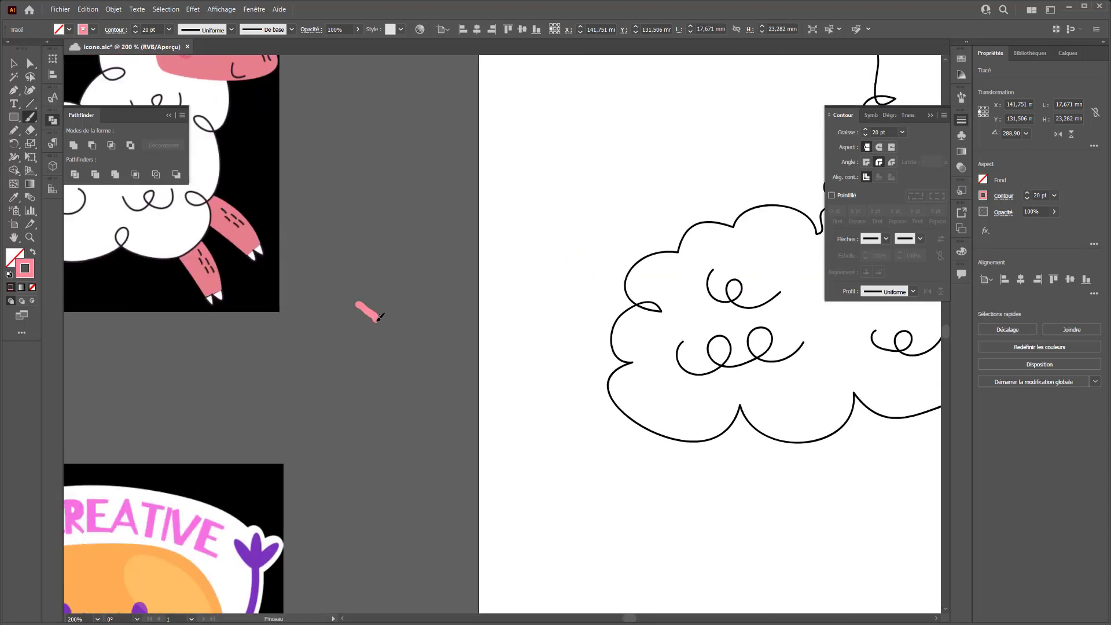
pyautogui.moveTo(378, 320); pyautogui.dragTo(378, 319)
# Apply the Basic brush to the pink dash and set its stroke weight to 2 pt
pyautogui.click(291, 30)
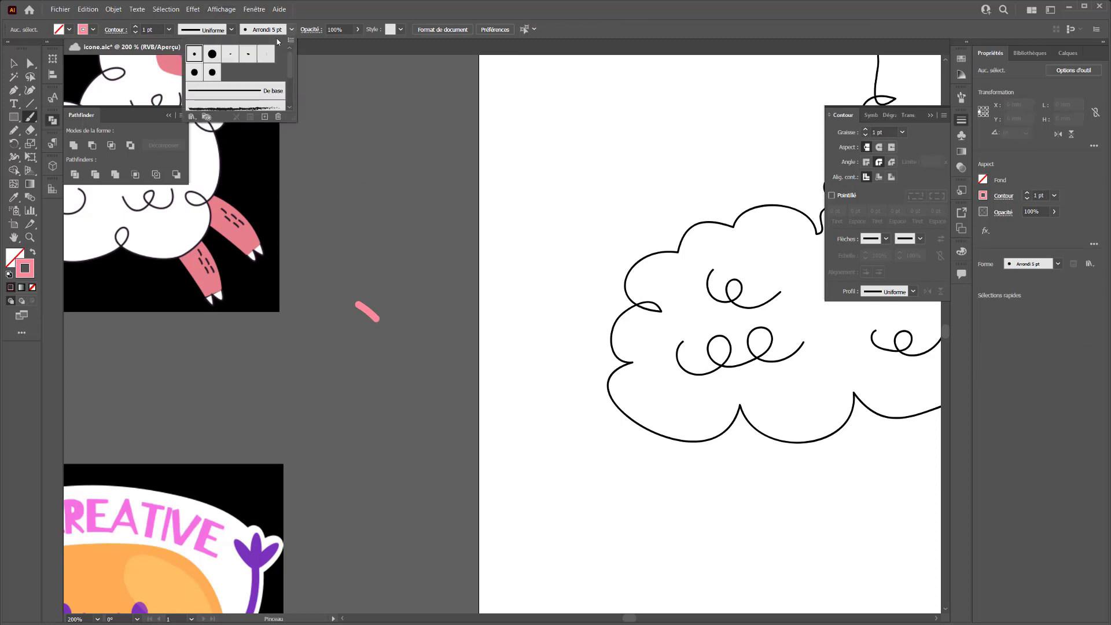
pyautogui.click(405, 301)
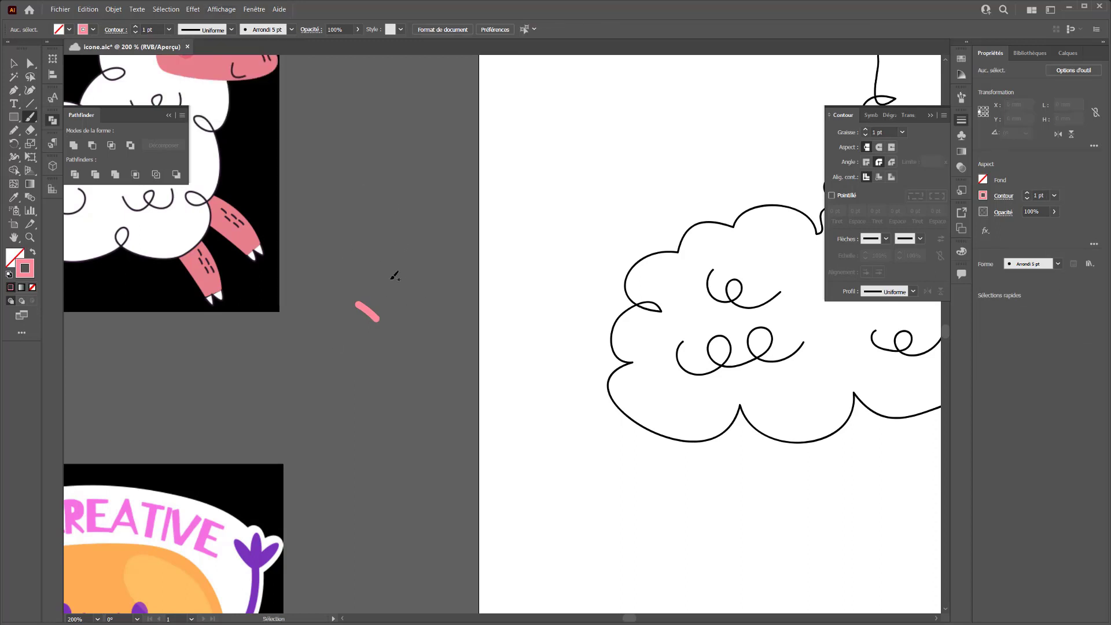
pyautogui.moveTo(338, 350); pyautogui.dragTo(339, 350)
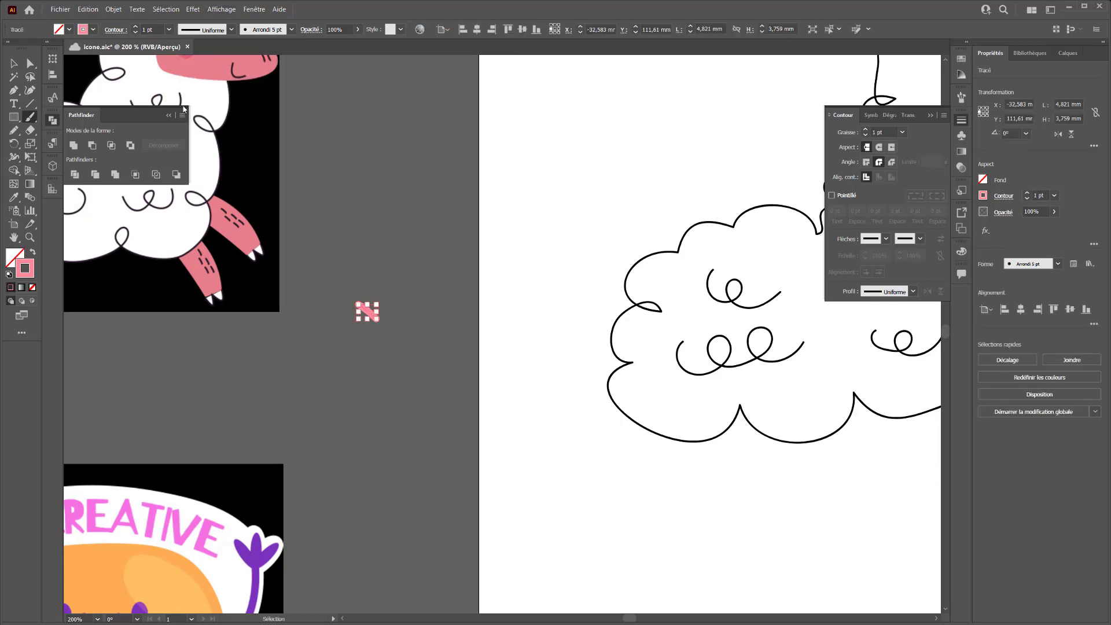
pyautogui.click(291, 30)
pyautogui.click(231, 96)
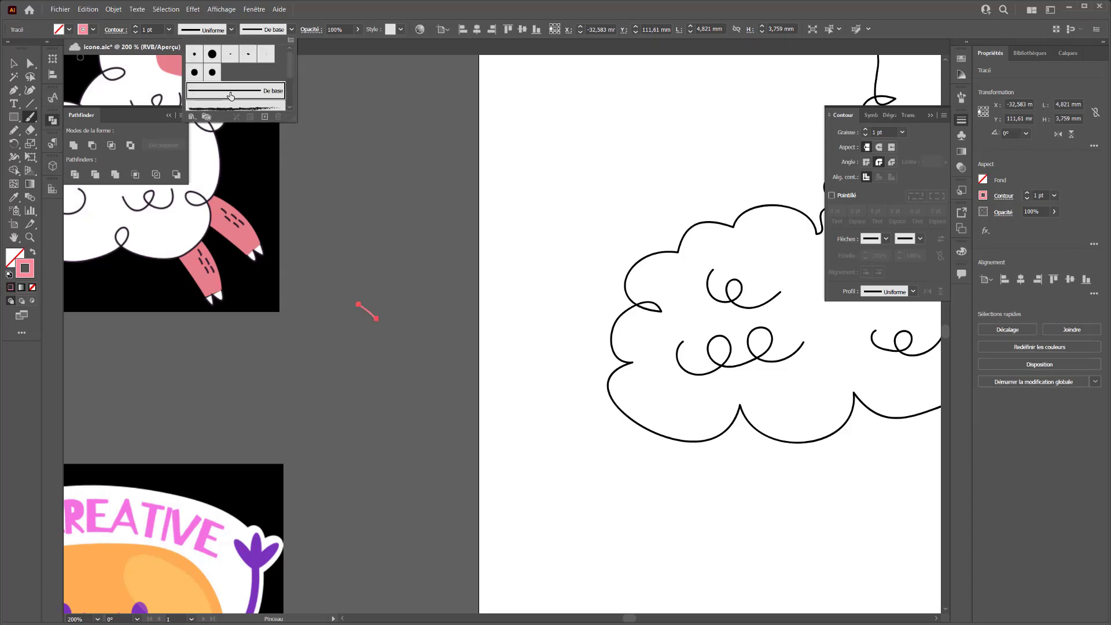
pyautogui.click(166, 29)
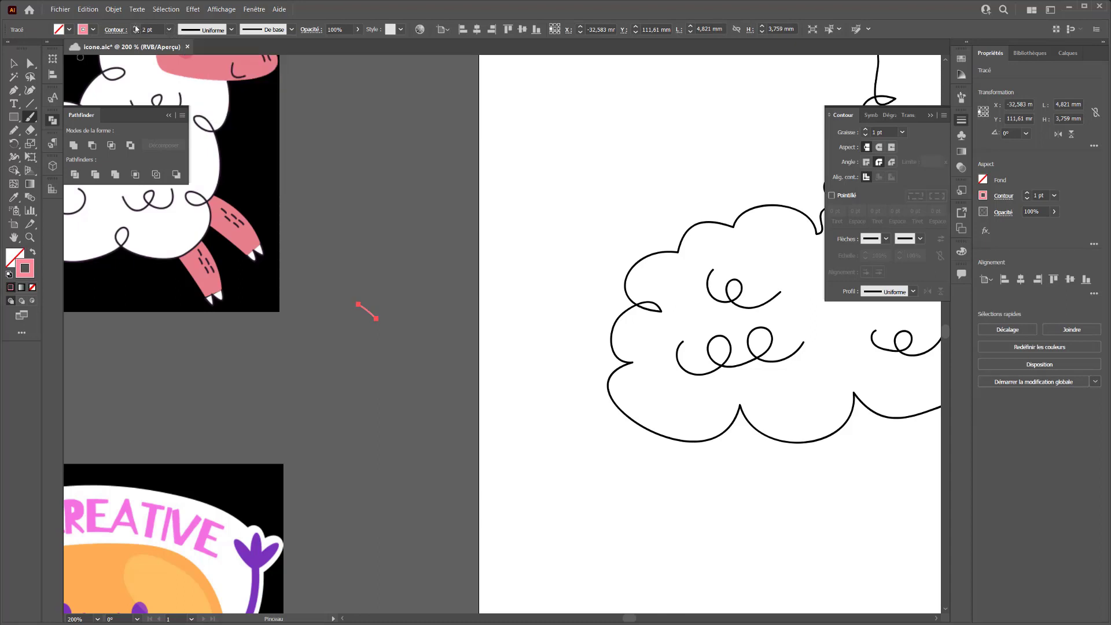
pyautogui.click(291, 30)
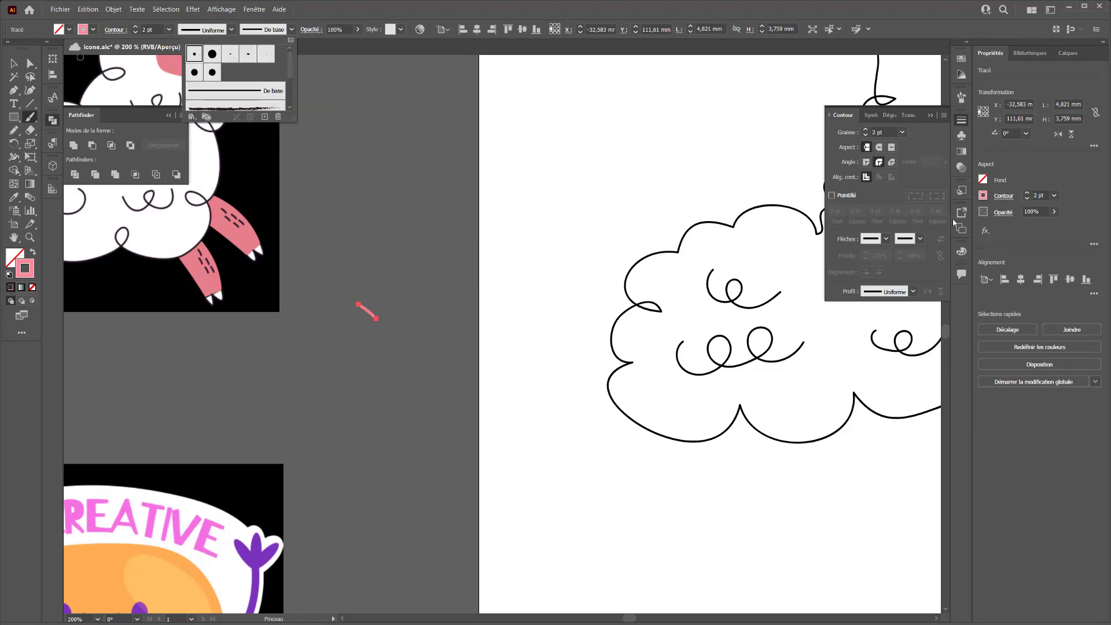
# Colour the dash's stroke black (000000)
pyautogui.click(961, 251)
pyautogui.click(962, 250)
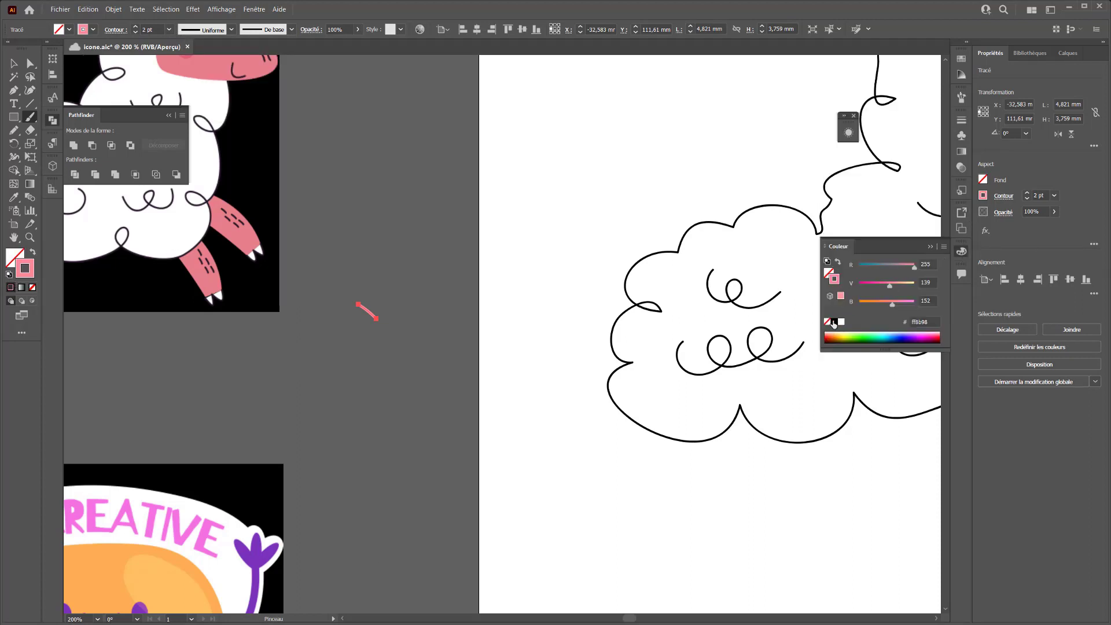
pyautogui.click(834, 323)
# Shorten the black dash to about 3.5 mm wide by moving its lower end anchor, and give it round caps
pyautogui.press('a')
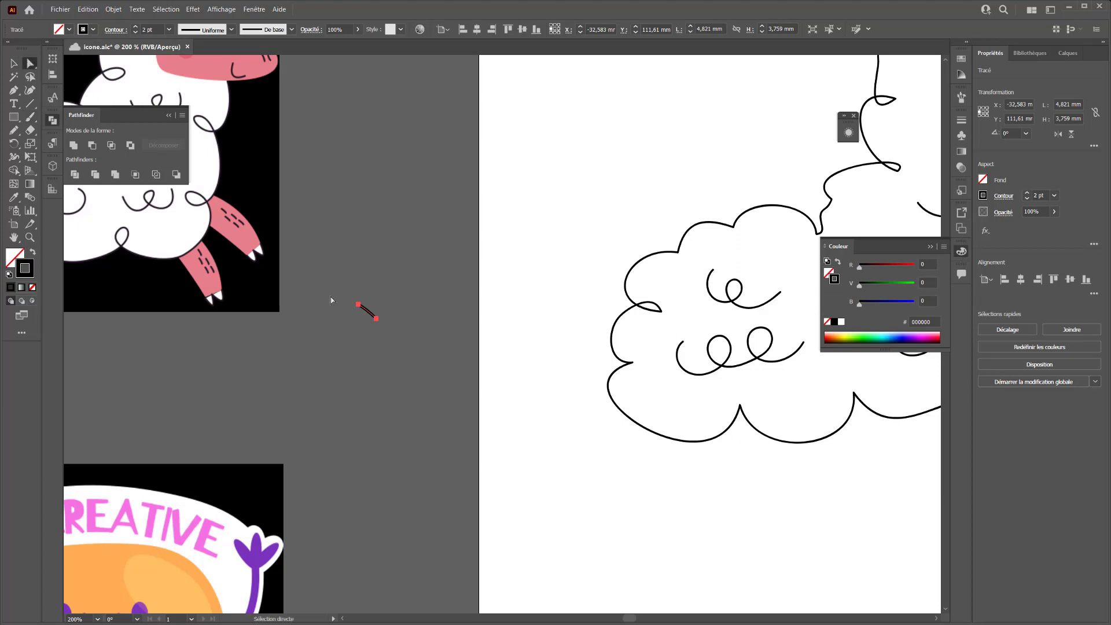
pyautogui.click(376, 319)
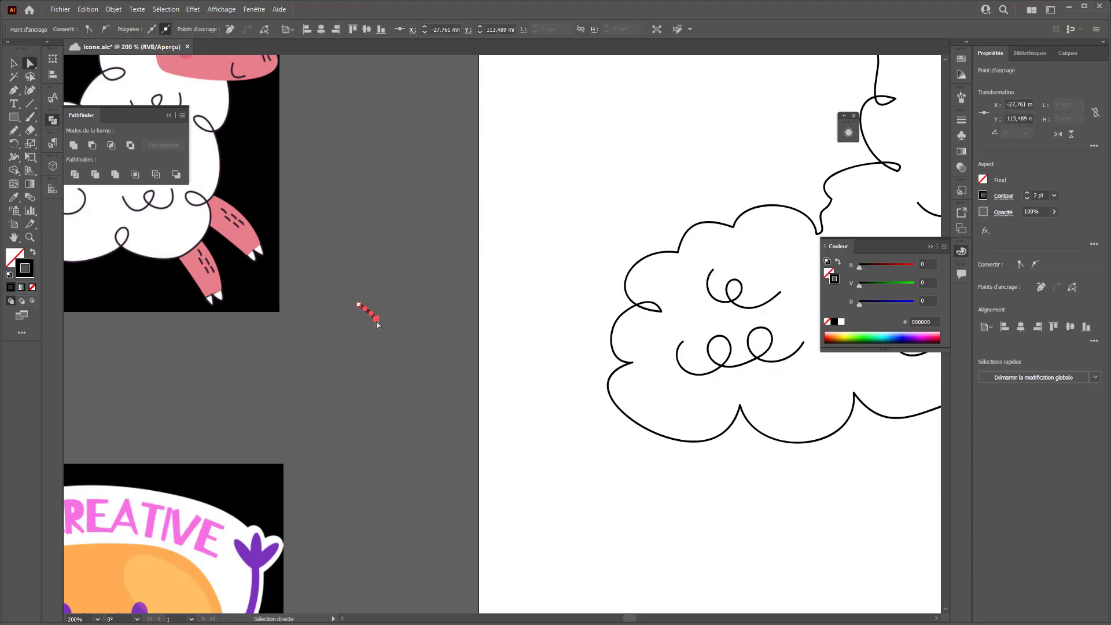
pyautogui.moveTo(373, 320); pyautogui.dragTo(371, 317)
pyautogui.click(964, 120)
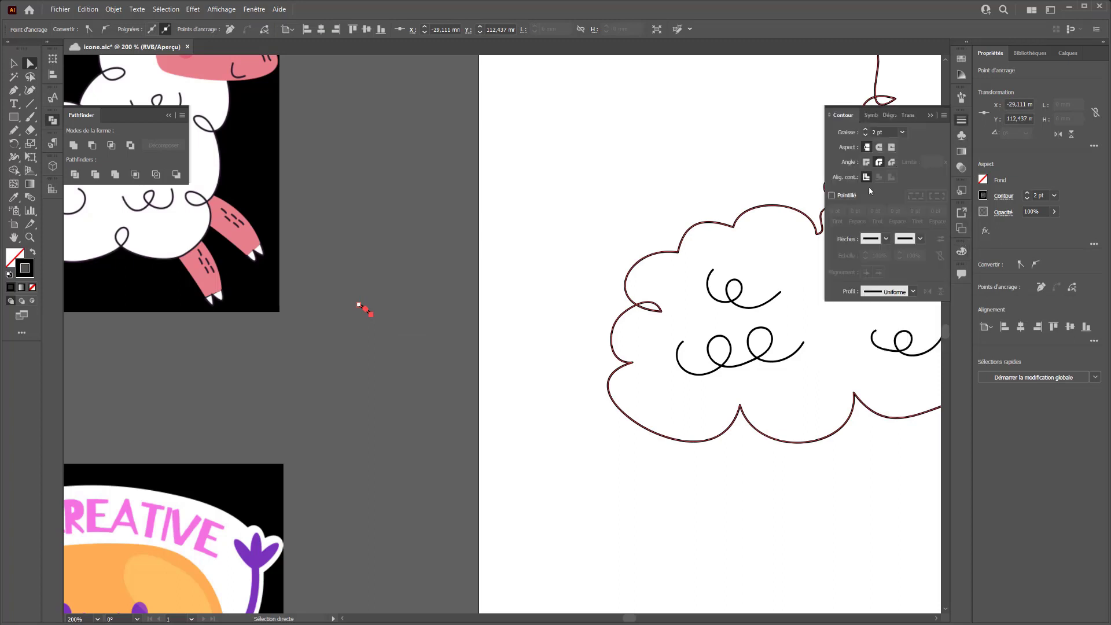
pyautogui.click(877, 148)
pyautogui.click(372, 310)
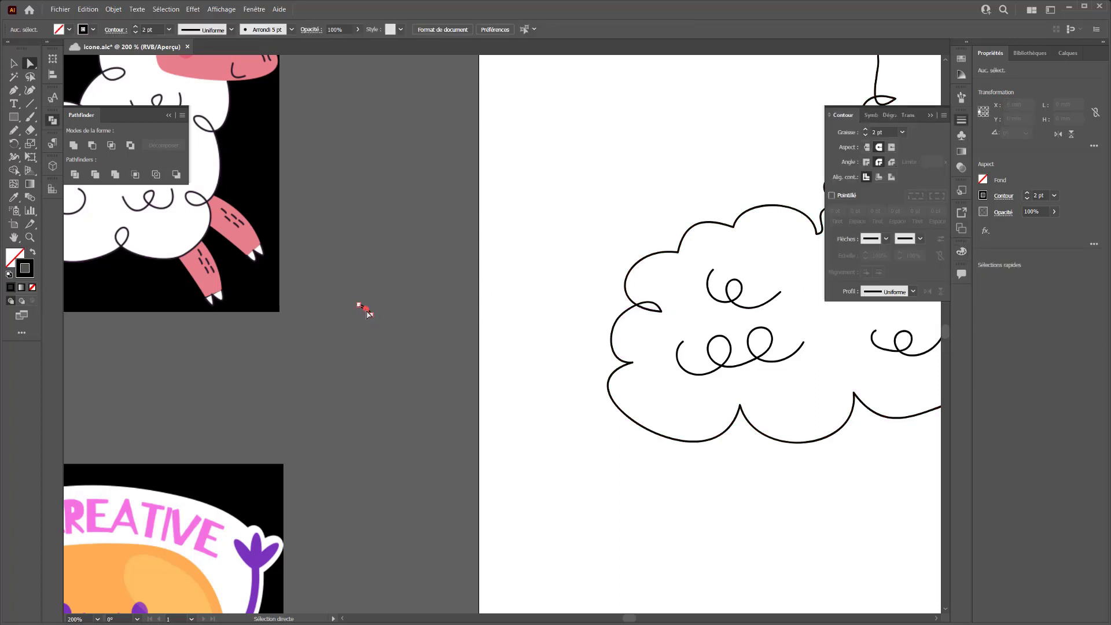
pyautogui.click(364, 309)
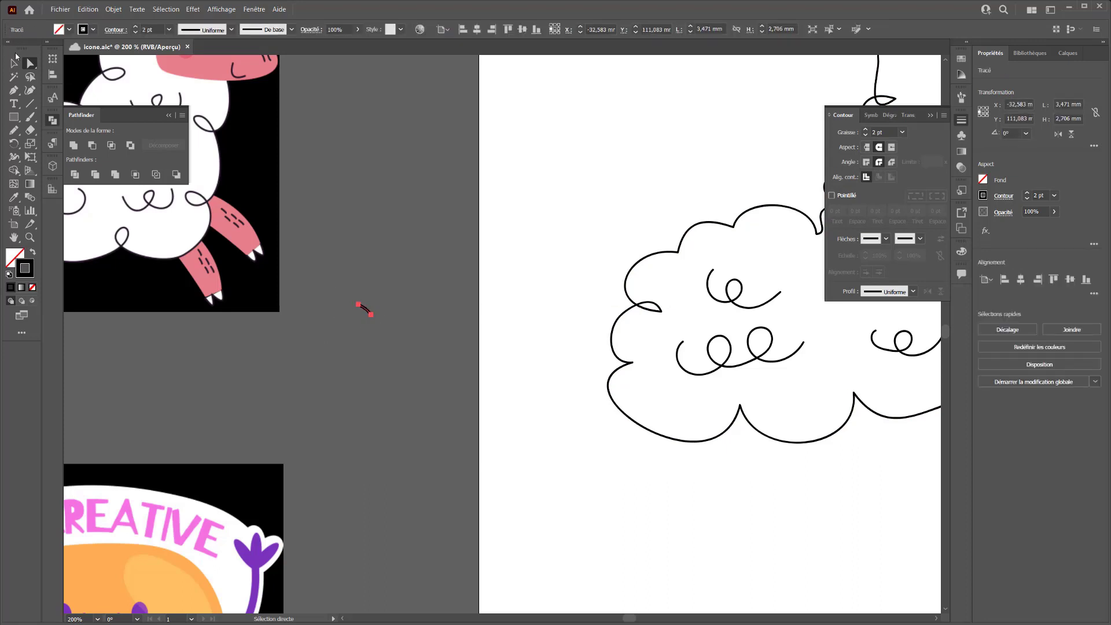
# Duplicate the black dash twice to form a staggered cluster of three dashes
pyautogui.click(14, 62)
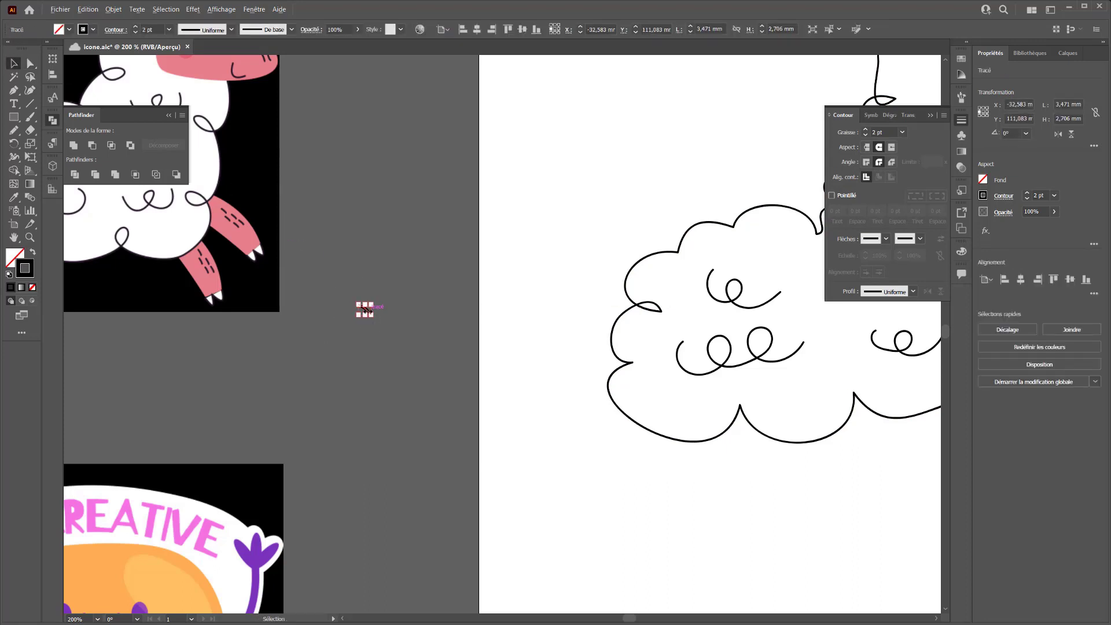
pyautogui.press('a')
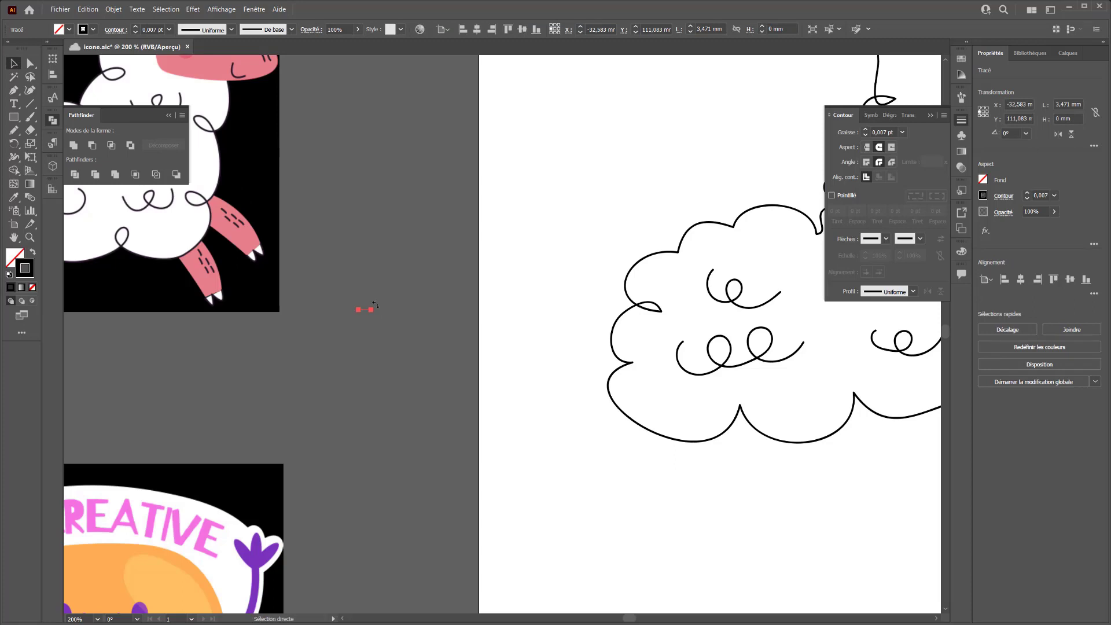
pyautogui.hotkey('ctrl', '+')
pyautogui.press('v')
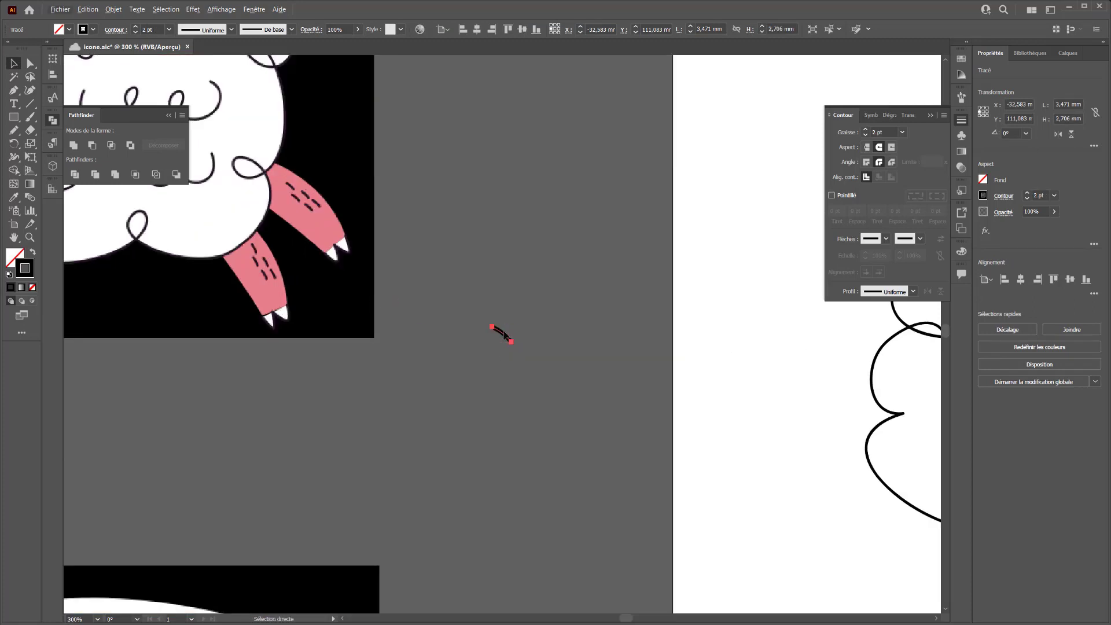
pyautogui.hotkey('ctrl', '+')
pyautogui.keyDown('alt'); pyautogui.moveTo(511, 335); pyautogui.dragTo(568, 390); pyautogui.keyUp('alt')
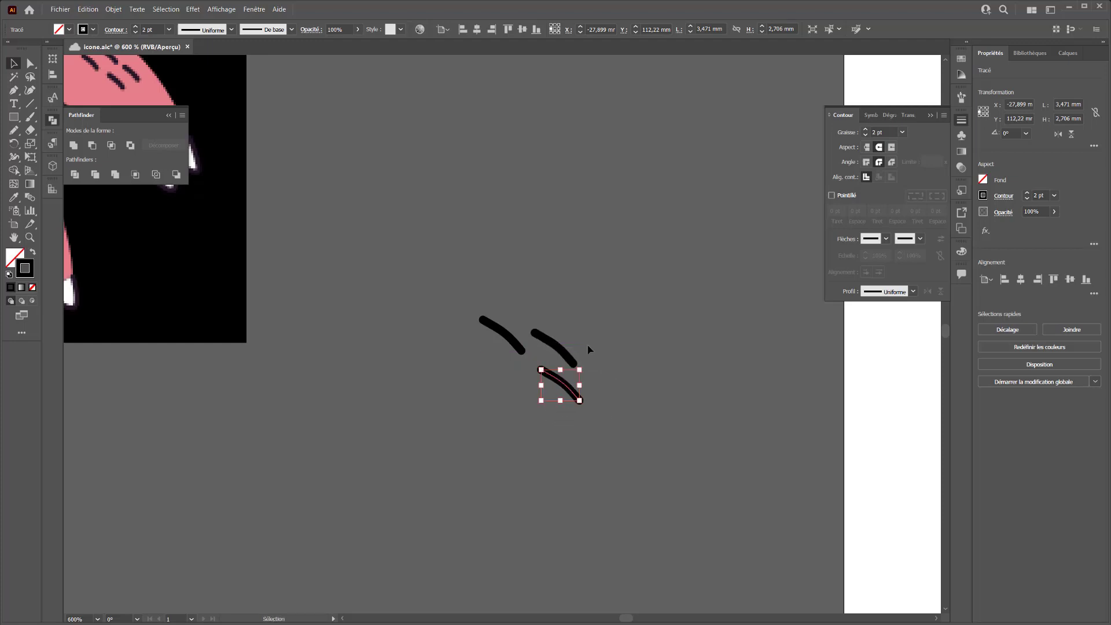
# Duplicate the three-dash cluster diagonally below the original and rotate the copy about 6.5° clockwise
pyautogui.moveTo(609, 310); pyautogui.dragTo(469, 413)
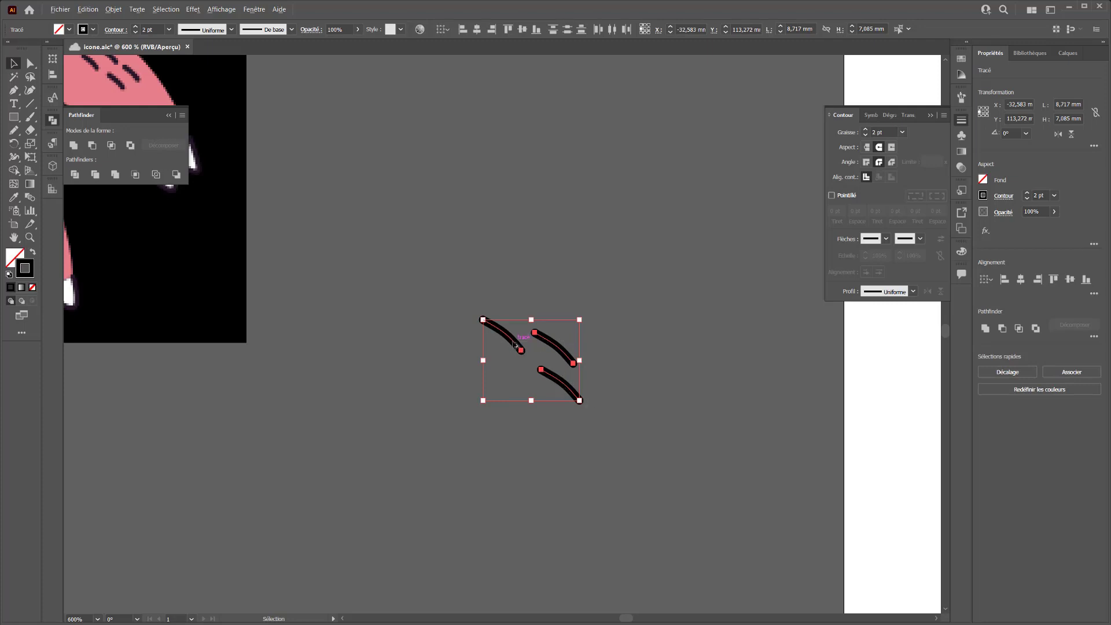
pyautogui.keyDown('alt'); pyautogui.moveTo(515, 345); pyautogui.dragTo(624, 407); pyautogui.keyUp('alt')
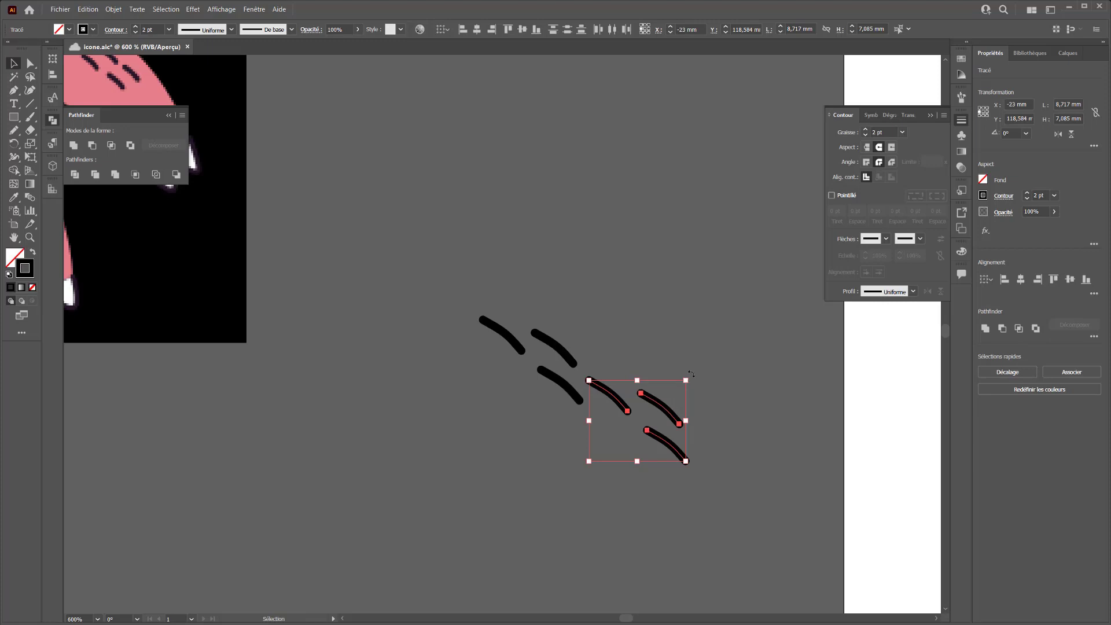
pyautogui.moveTo(691, 375); pyautogui.dragTo(697, 382)
pyautogui.click(681, 389)
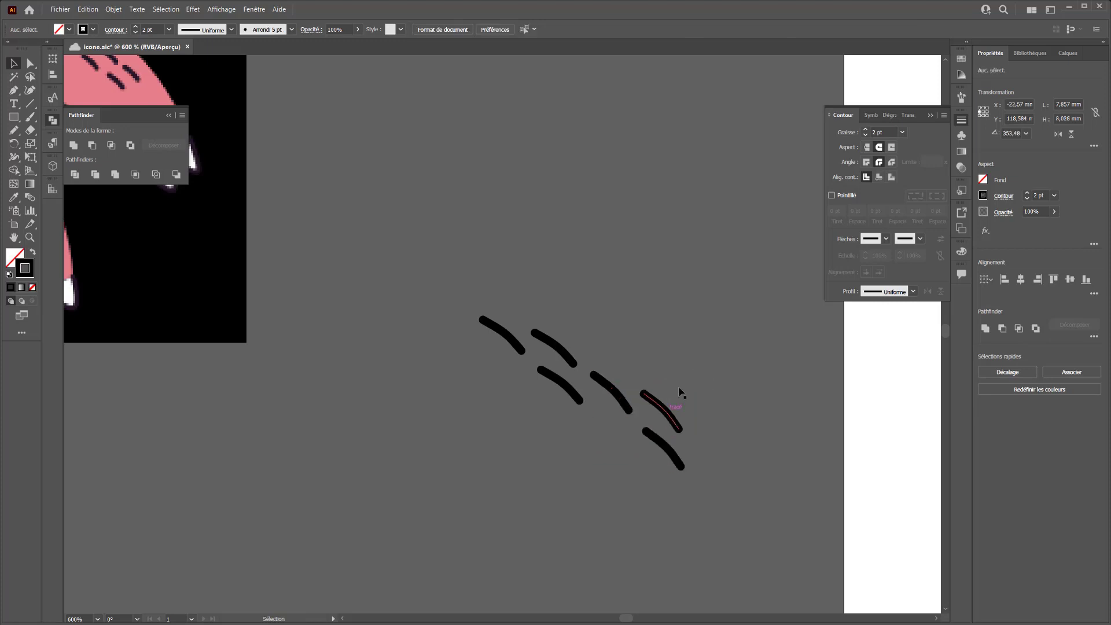
# Move the six-dash cluster onto the pink leg, scaling it down and rotating it to follow the leg's direction
pyautogui.moveTo(732, 292)
pyautogui.mouseDown()
pyautogui.moveTo(462, 485)
pyautogui.moveTo(93, 395)
pyautogui.mouseUp()
pyautogui.hotkey('ctrl', '-')
pyautogui.hotkey('ctrl', '-')
pyautogui.hotkey('ctrl', '-')
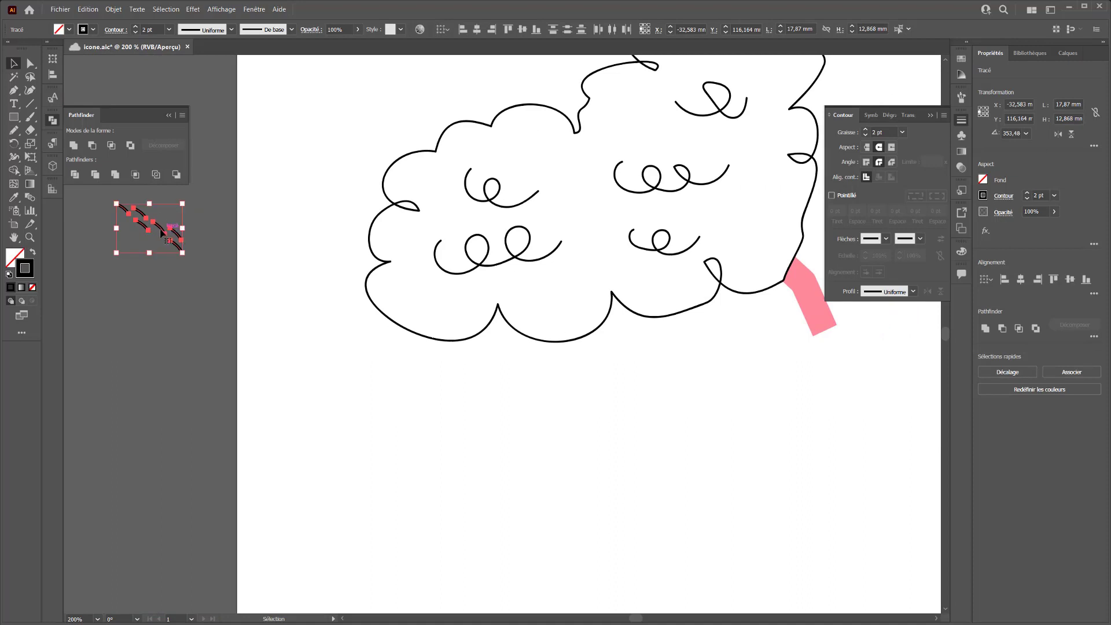
pyautogui.moveTo(165, 235)
pyautogui.mouseDown()
pyautogui.moveTo(807, 362)
pyautogui.moveTo(622, 393)
pyautogui.moveTo(652, 372)
pyautogui.moveTo(652, 392)
pyautogui.mouseUp()
pyautogui.moveTo(630, 427); pyautogui.dragTo(606, 390)
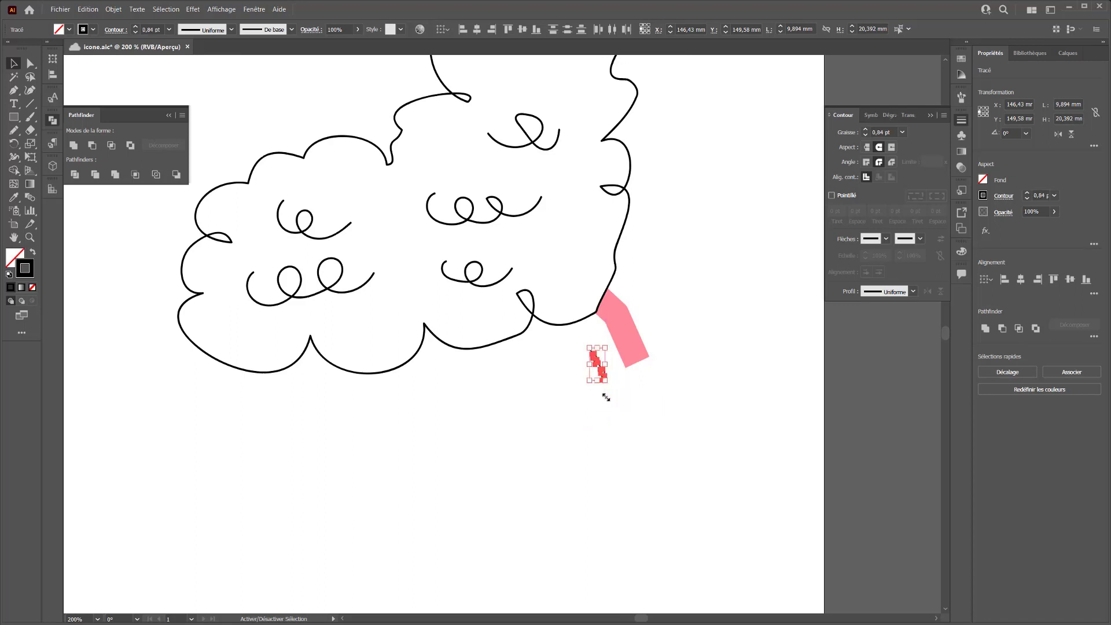
pyautogui.click(608, 380)
pyautogui.moveTo(600, 342)
pyautogui.mouseDown()
pyautogui.moveTo(576, 393)
pyautogui.moveTo(628, 321)
pyautogui.mouseUp()
pyautogui.click(609, 349)
pyautogui.hotkey('ctrl', 'shift', 'a')
# Draw a narrow downward-pointing triangle about 4.2 by 6.7 mm below the leg with the Star tool, and save the document
pyautogui.click(19, 118)
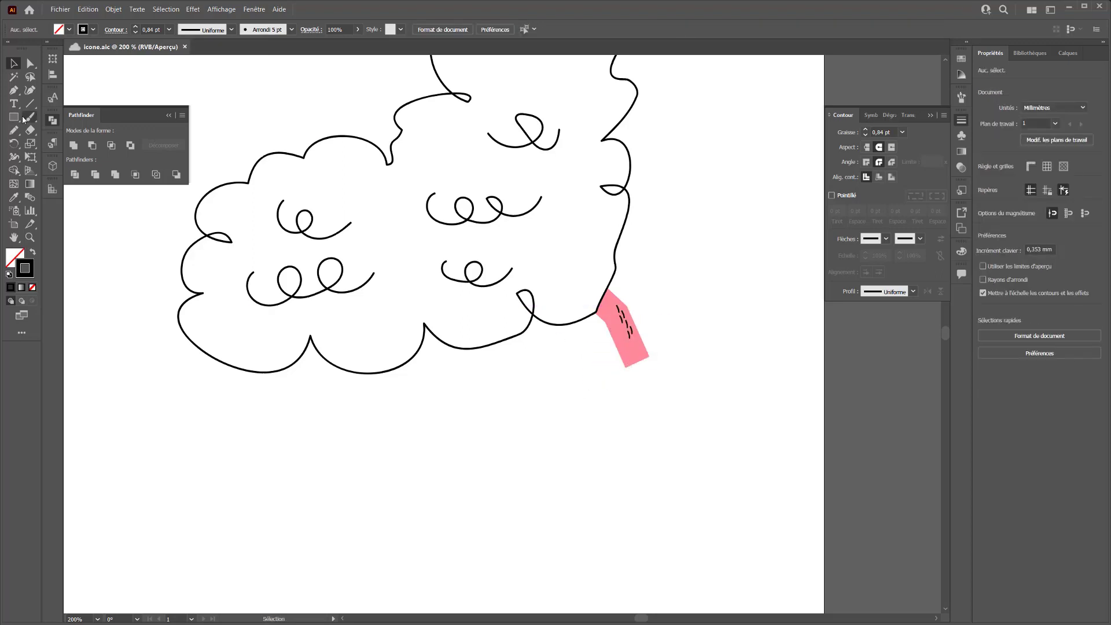
pyautogui.click(62, 170)
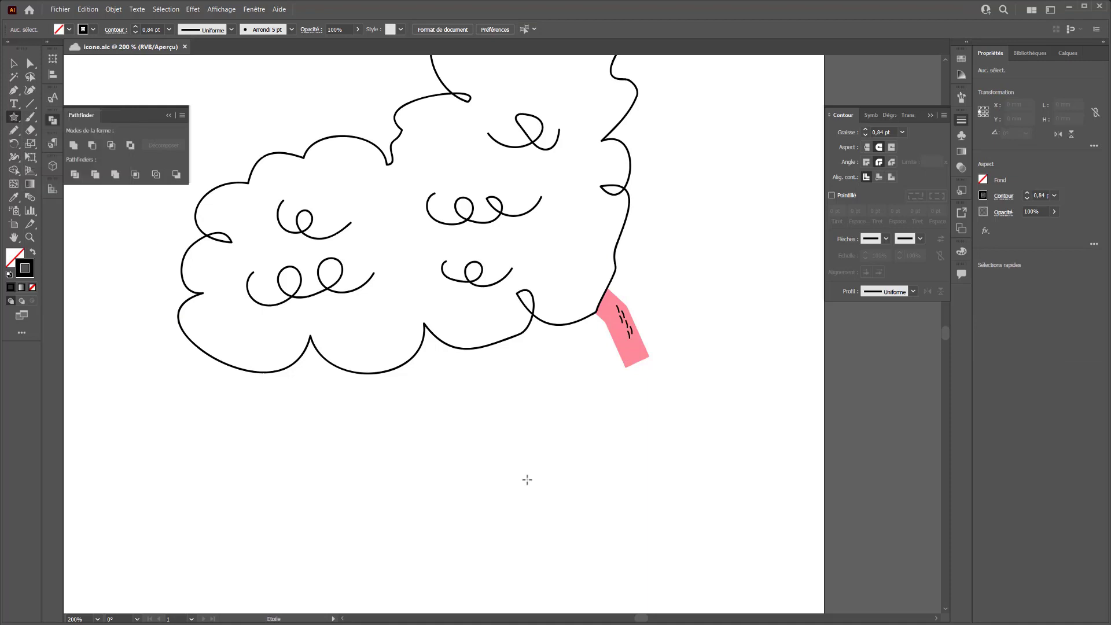
pyautogui.moveTo(526, 479); pyautogui.dragTo(488, 494)
pyautogui.moveTo(487, 494); pyautogui.dragTo(583, 503)
pyautogui.click(14, 63)
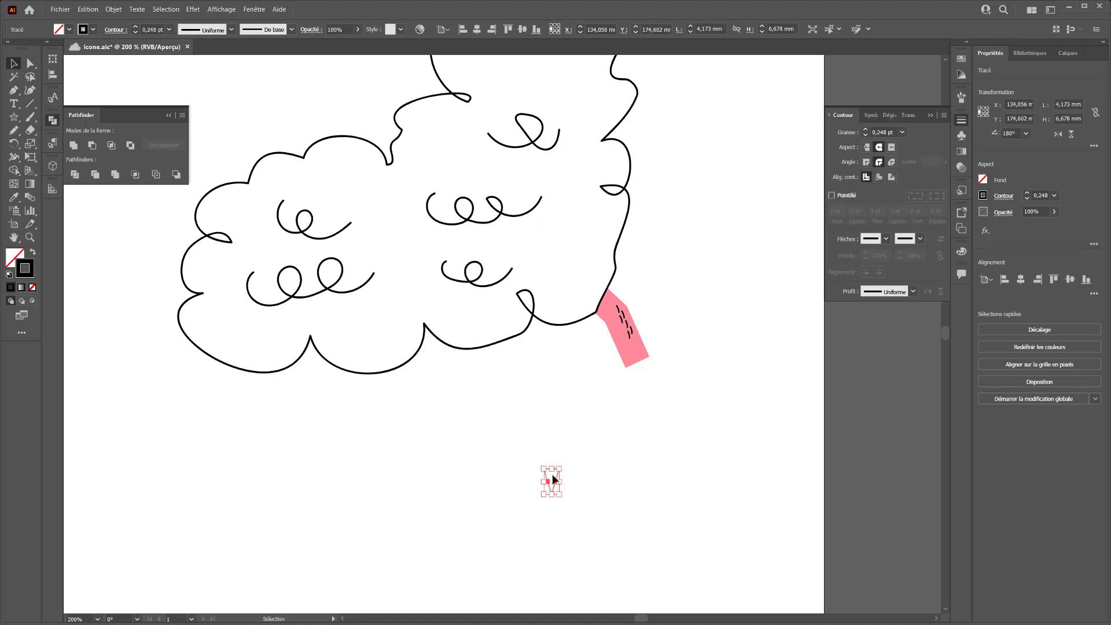
pyautogui.moveTo(633, 412); pyautogui.dragTo(518, 562)
pyautogui.hotkey('ctrl', '-')
pyautogui.hotkey('ctrl', '-')
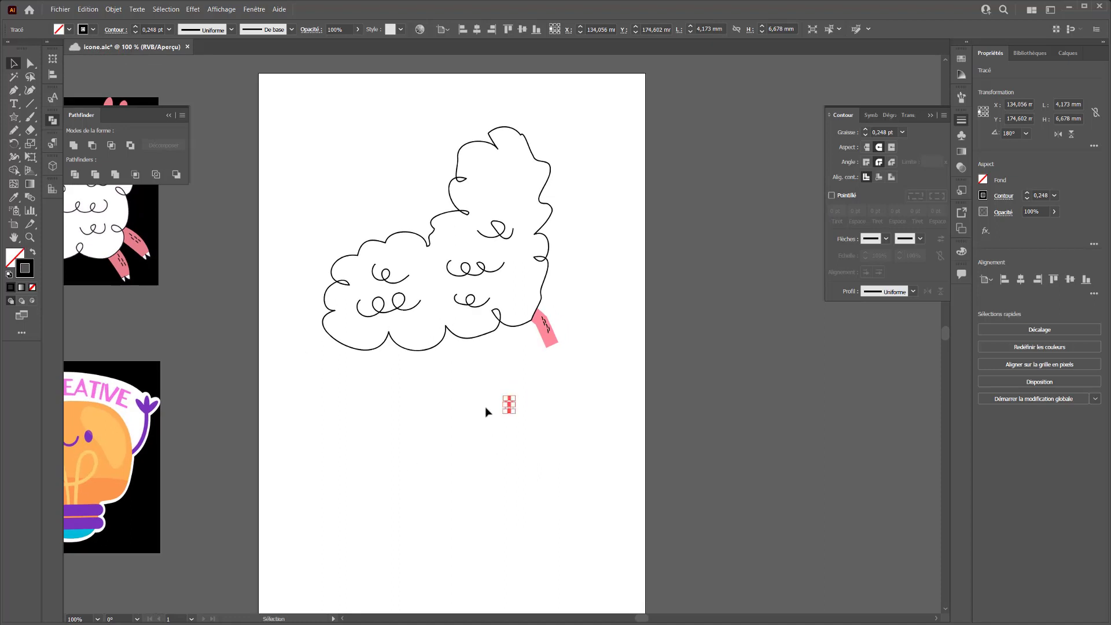
pyautogui.hotkey('ctrl', 's')
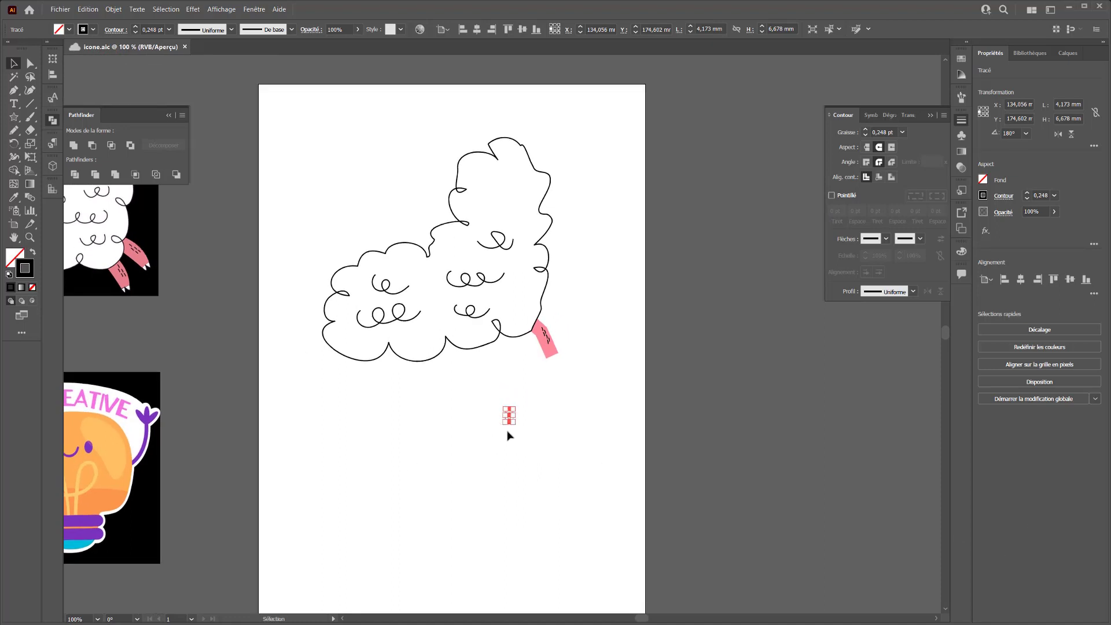
# Rotate the small triangle about 26° to match the leg's tilt and place it just below the leg's lower end
pyautogui.hotkey('ctrl', '+')
pyautogui.scroll(-3, 509, 437)
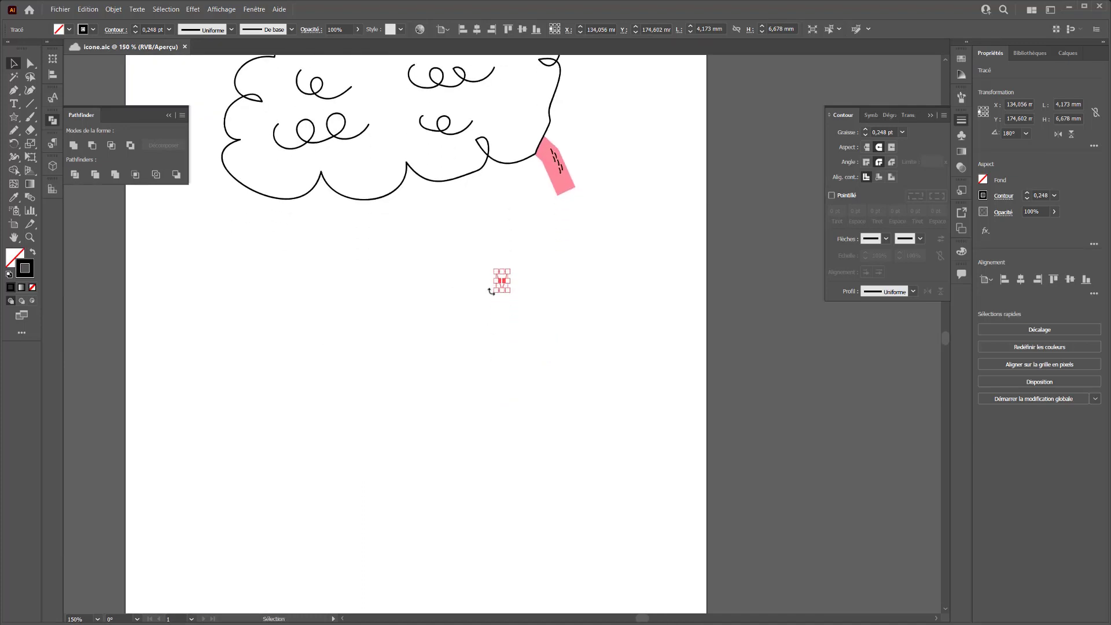
pyautogui.moveTo(492, 292); pyautogui.dragTo(570, 215)
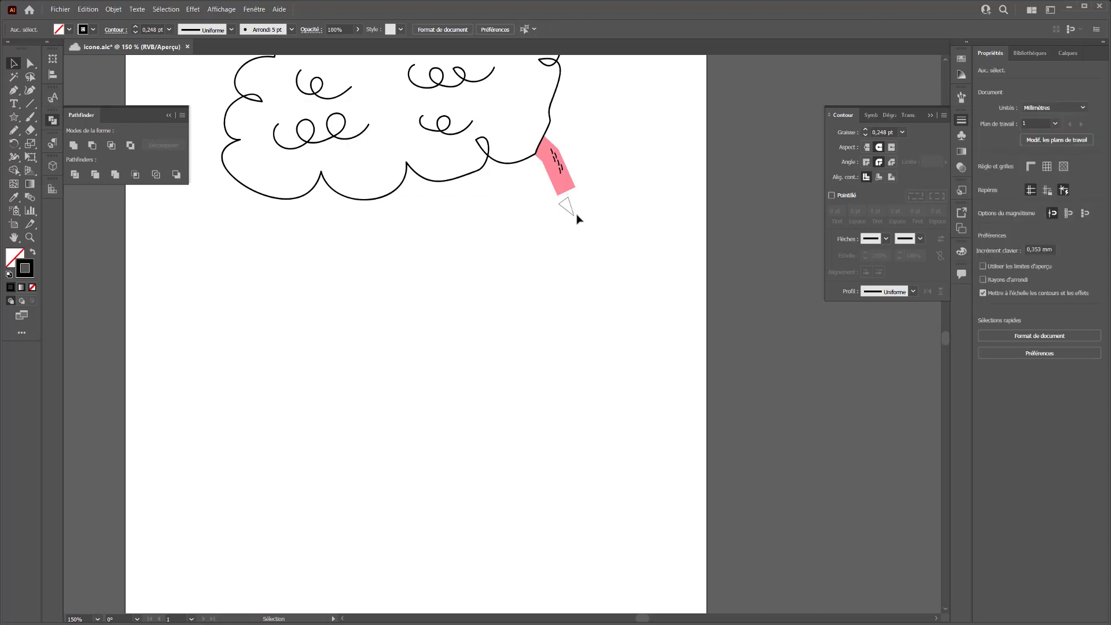
pyautogui.moveTo(574, 226); pyautogui.dragTo(571, 227)
pyautogui.scroll(3, 570, 229)
pyautogui.hscroll(-2, 570, 232)
pyautogui.hscroll(2, 570, 232)
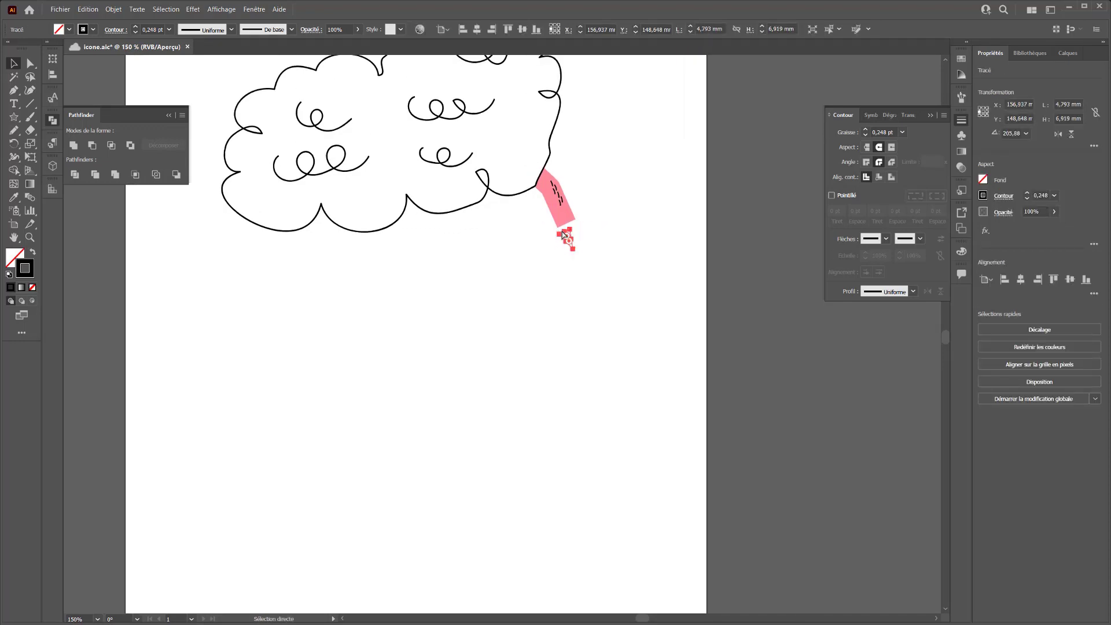
# Round the corners of the claw triangle to a radius of about 0.4 mm
pyautogui.scroll(3, 565, 235)
pyautogui.click(542, 330)
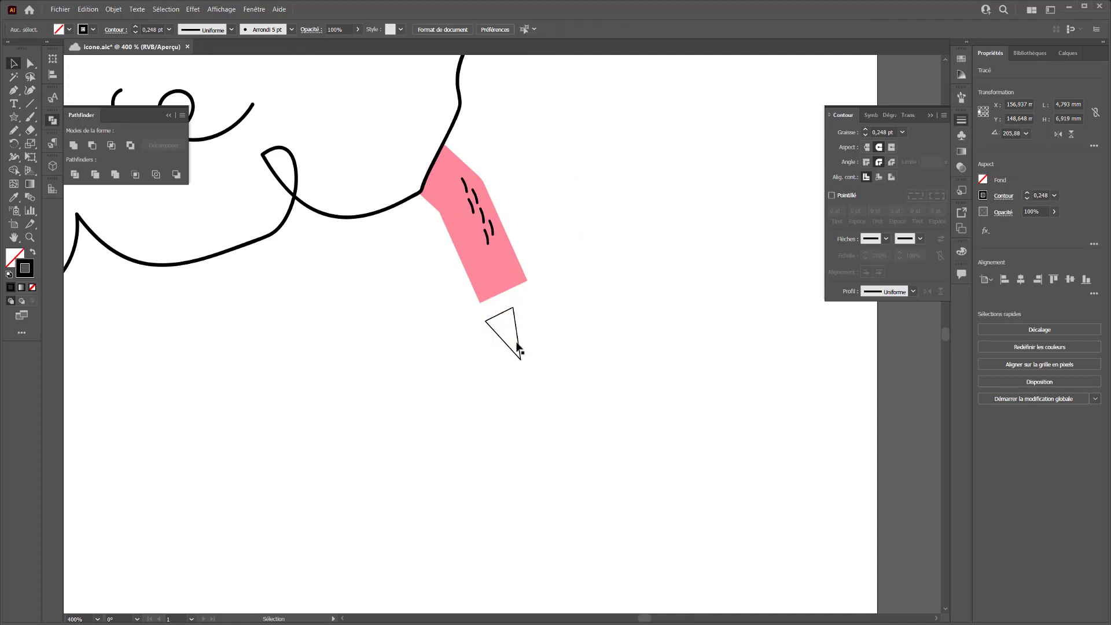
pyautogui.click(521, 360)
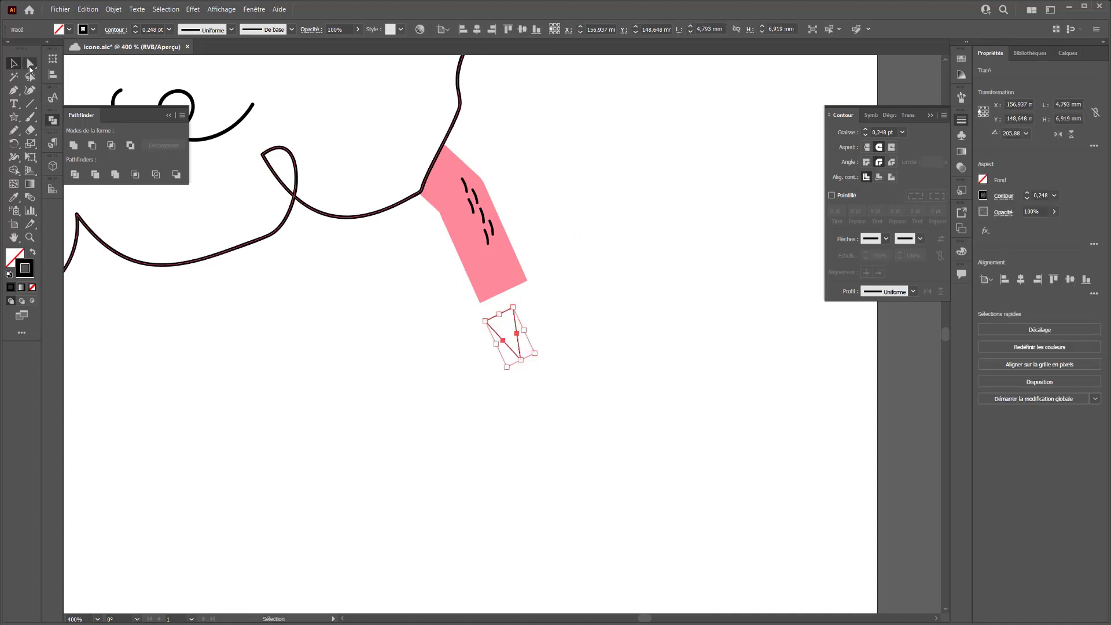
pyautogui.click(31, 67)
pyautogui.moveTo(518, 352); pyautogui.dragTo(513, 352)
pyautogui.click(360, 356)
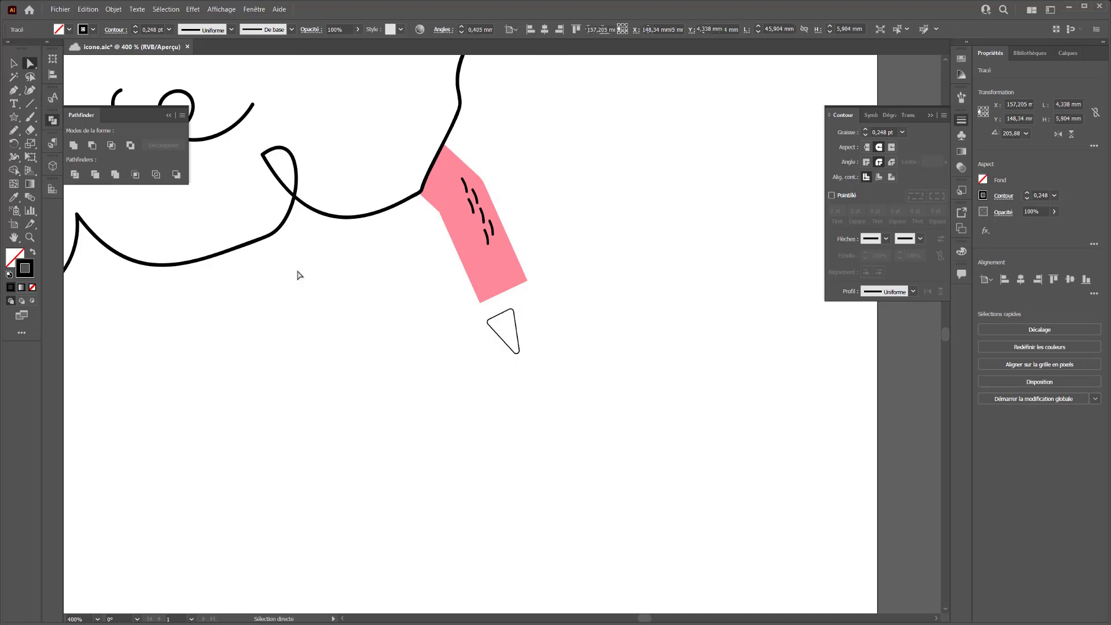
# Move the rounded claw against the leg's lower edge and fill it white, keeping its thin black outline
pyautogui.click(14, 64)
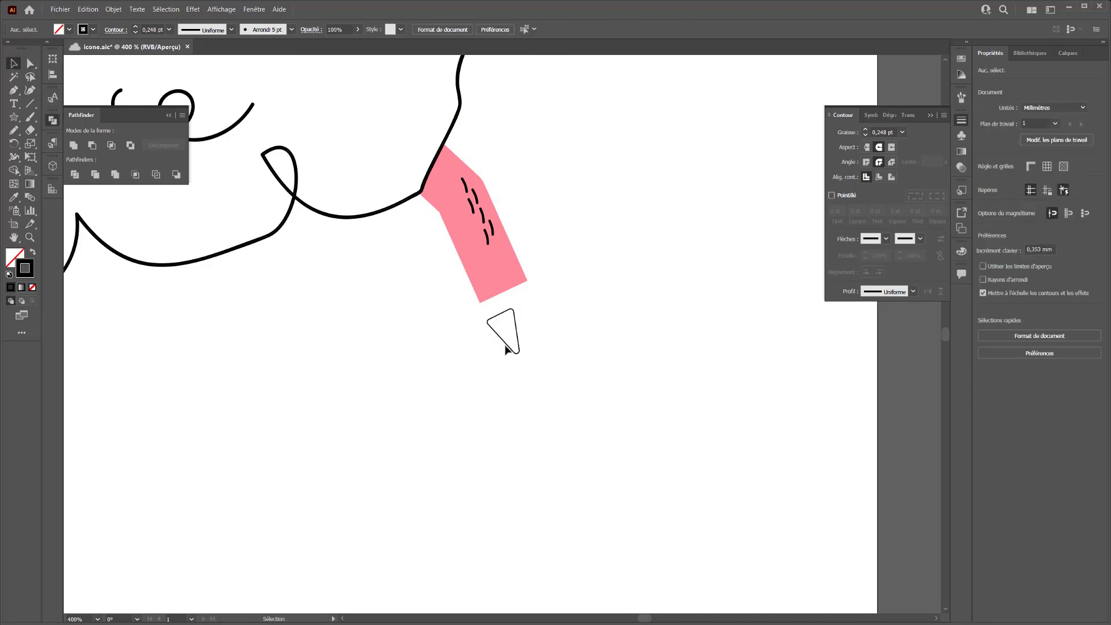
pyautogui.moveTo(505, 349); pyautogui.dragTo(499, 330)
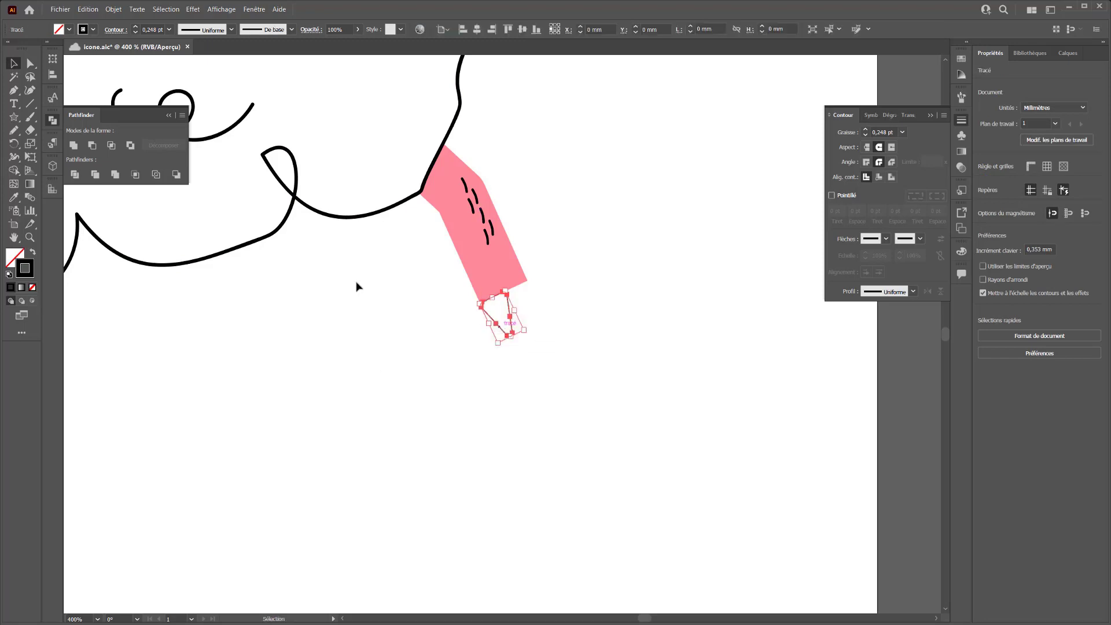
pyautogui.click(9, 275)
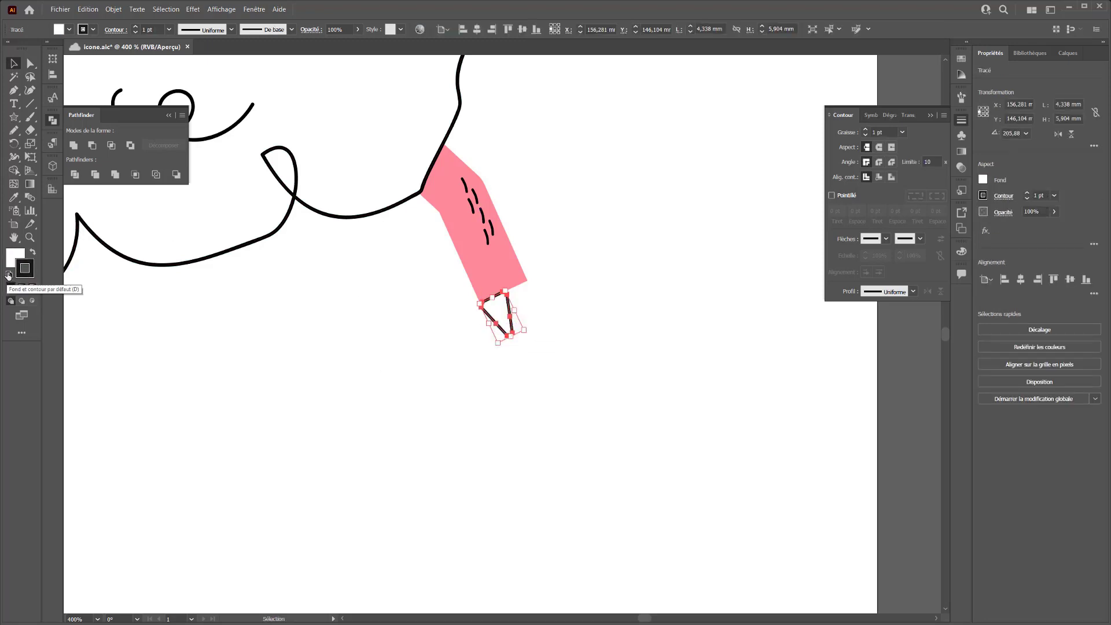
pyautogui.hotkey('ctrl', 'z')
pyautogui.click(18, 257)
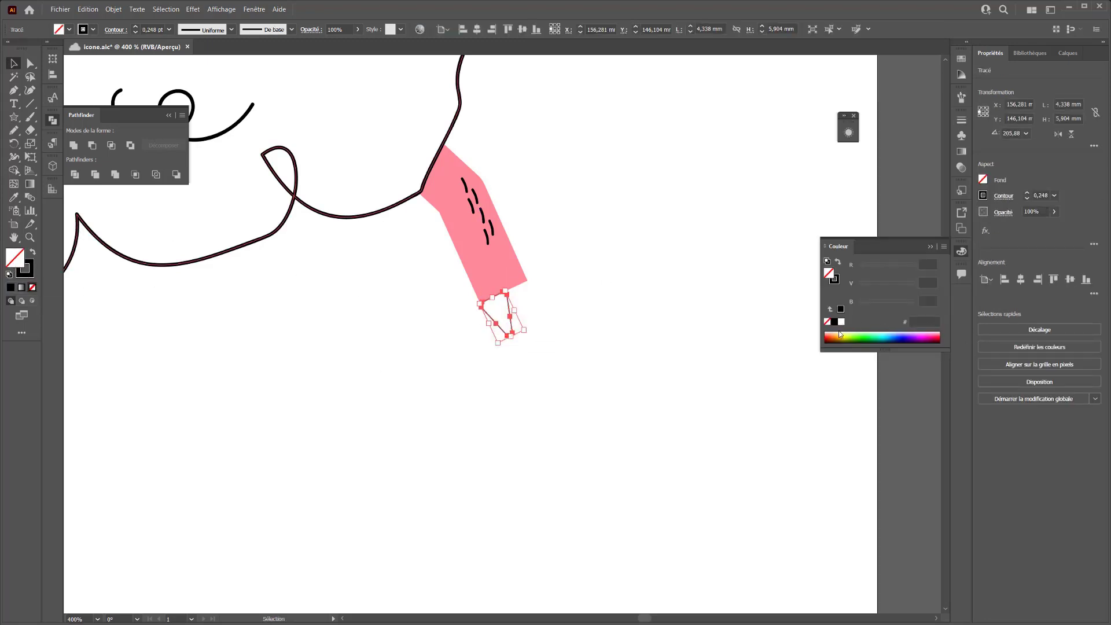
pyautogui.click(841, 323)
# Duplicate the white claw alongside the first and scale the pair to fit the width of the leg's end
pyautogui.click(514, 325)
pyautogui.moveTo(507, 305)
pyautogui.mouseDown()
pyautogui.moveTo(529, 291)
pyautogui.moveTo(516, 311)
pyautogui.mouseUp()
pyautogui.click(556, 354)
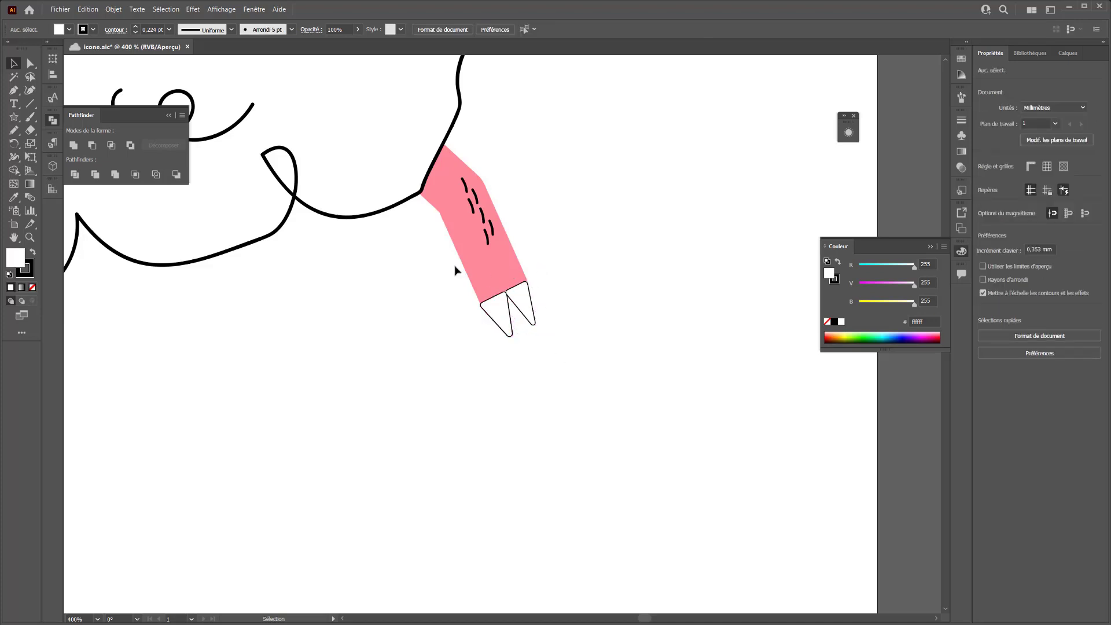
# Send both white claws to the back, behind the end of the pink leg
pyautogui.scroll(-3, 447, 277)
pyautogui.moveTo(449, 277); pyautogui.dragTo(858, 290)
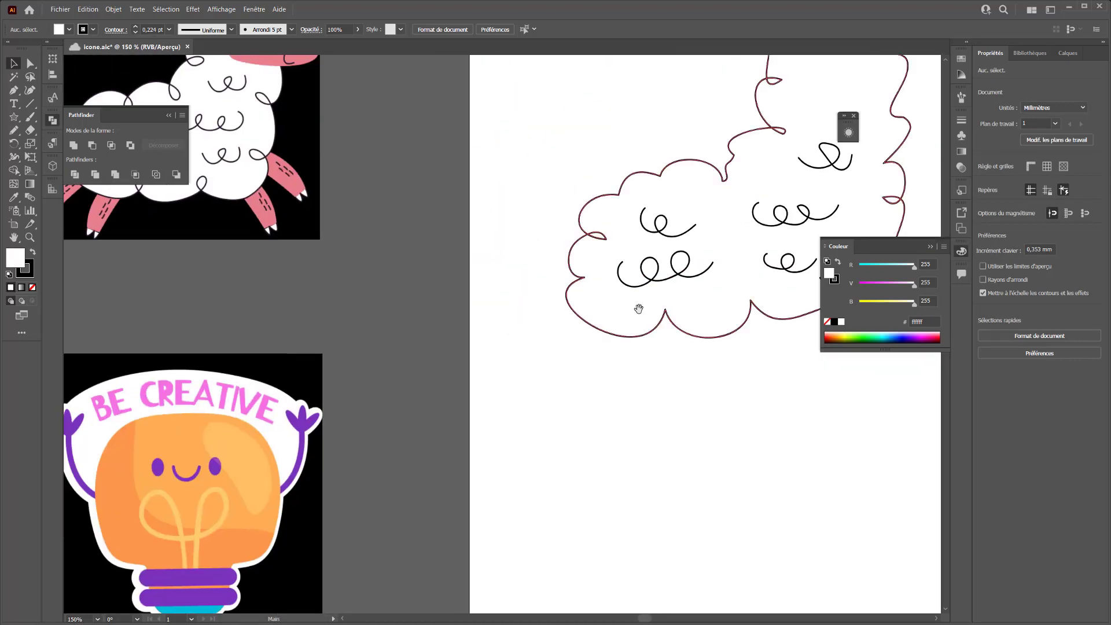
pyautogui.moveTo(547, 333); pyautogui.dragTo(494, 393)
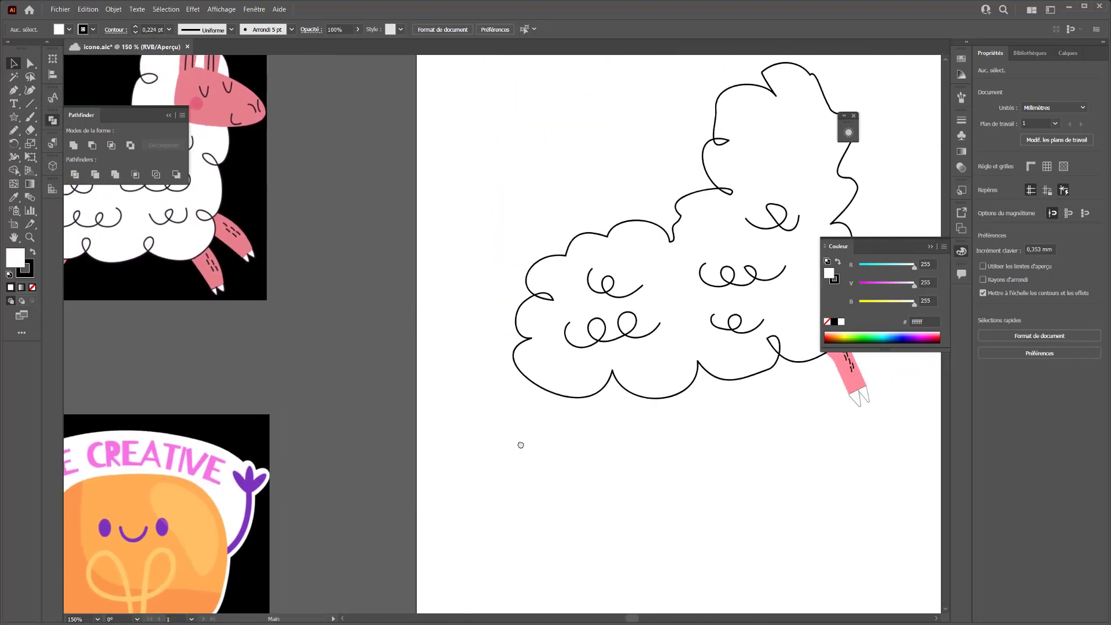
pyautogui.moveTo(521, 445); pyautogui.dragTo(474, 390)
pyautogui.rightClick(543, 346)
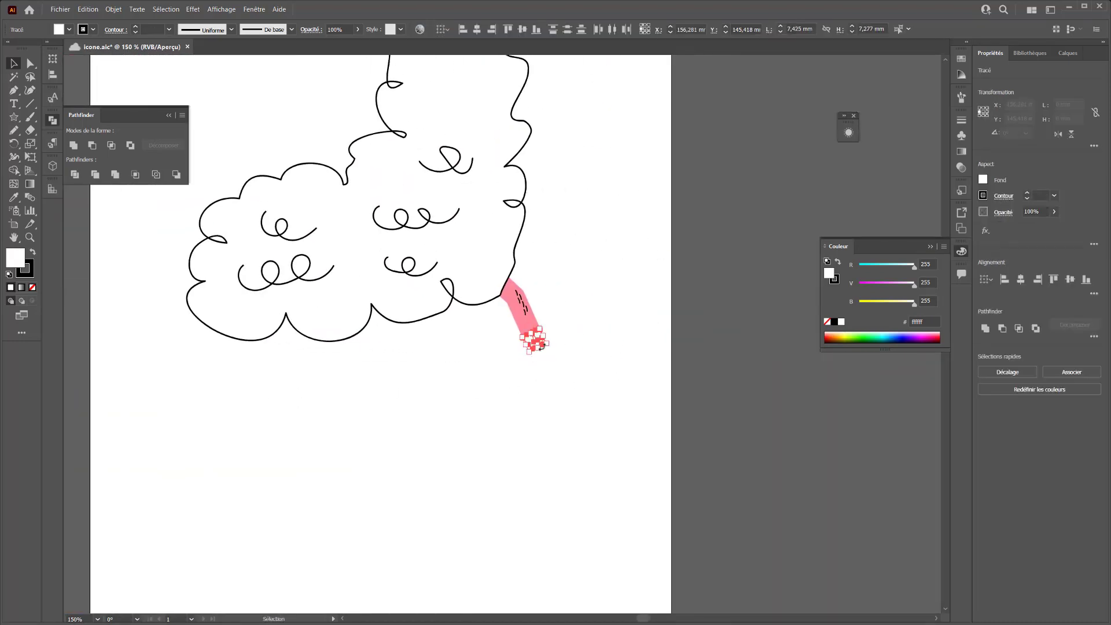
pyautogui.moveTo(602, 488)
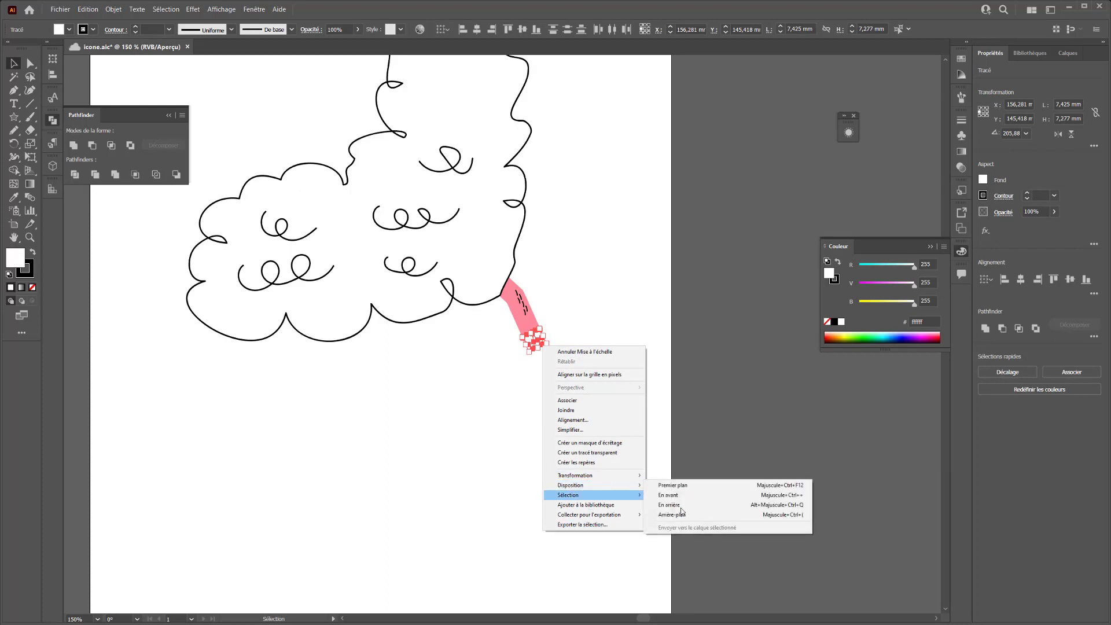
pyautogui.click(672, 515)
pyautogui.click(602, 414)
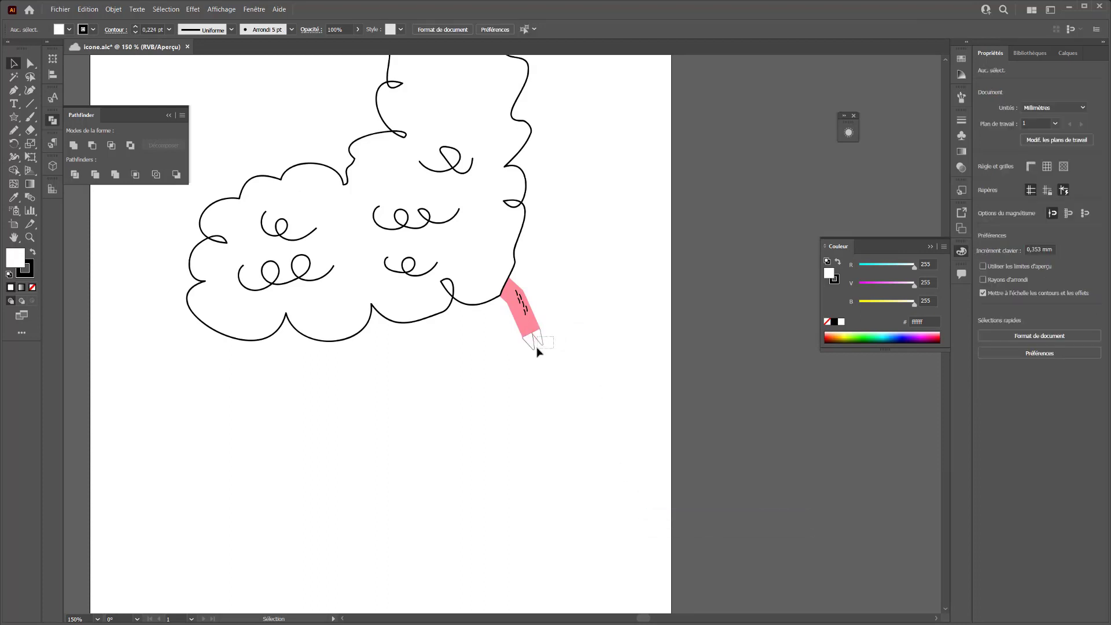
# Group the pink leg together with its dashes and two claws
pyautogui.click(536, 353)
pyautogui.click(579, 358)
pyautogui.moveTo(515, 379); pyautogui.dragTo(517, 380)
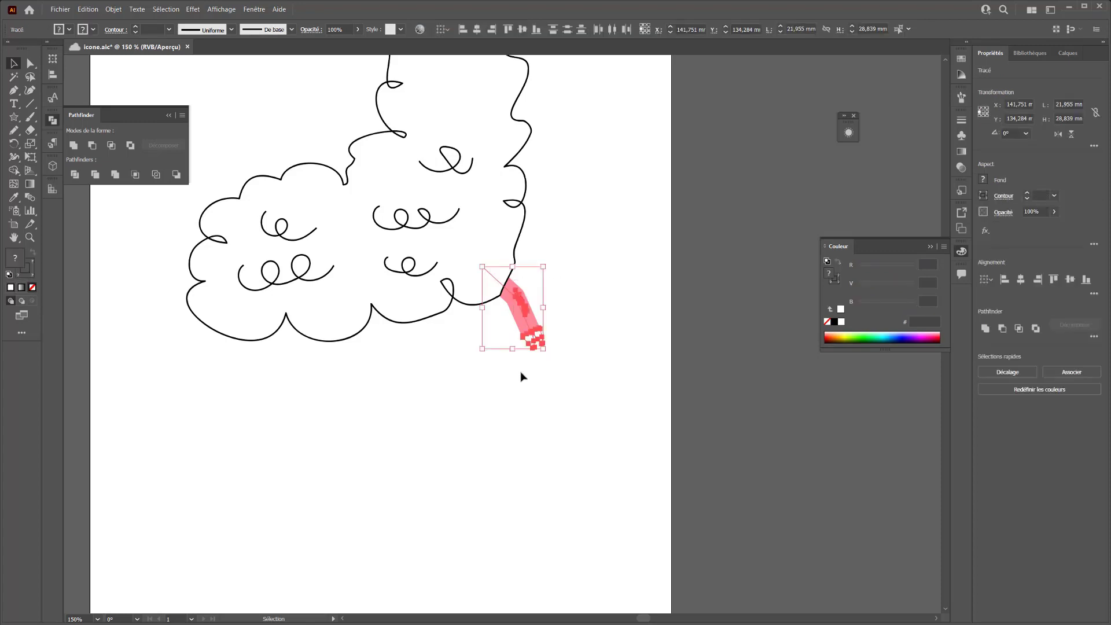
pyautogui.press('a')
pyautogui.press('v')
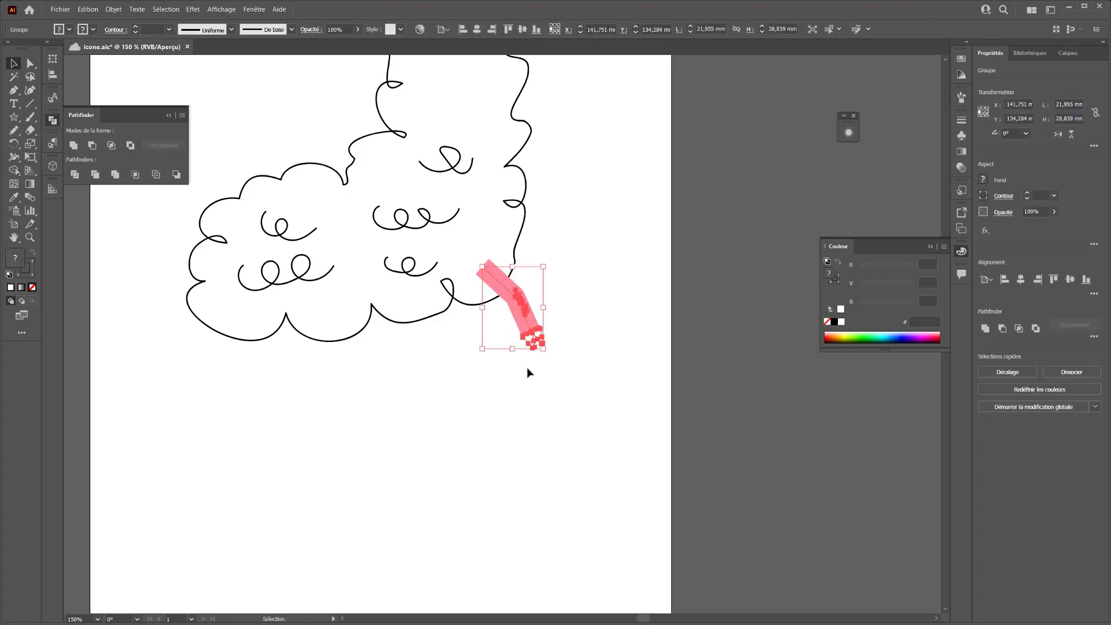
# Send the grouped leg to the back, behind the white woolly body
pyautogui.hotkey('ctrl', '-')
pyautogui.rightClick(510, 349)
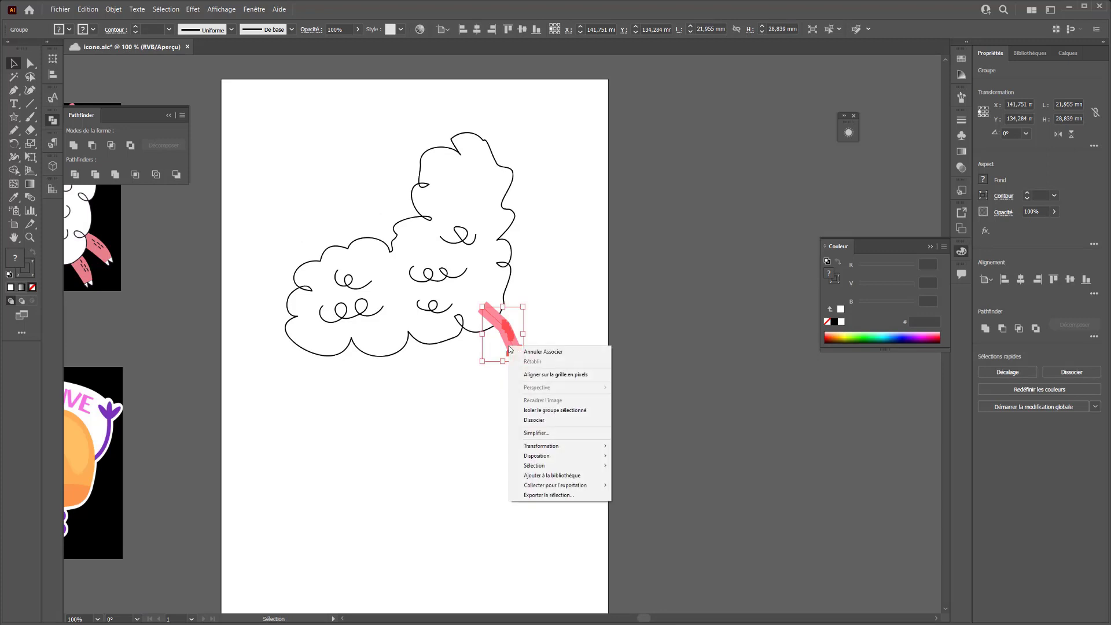
pyautogui.moveTo(555, 457)
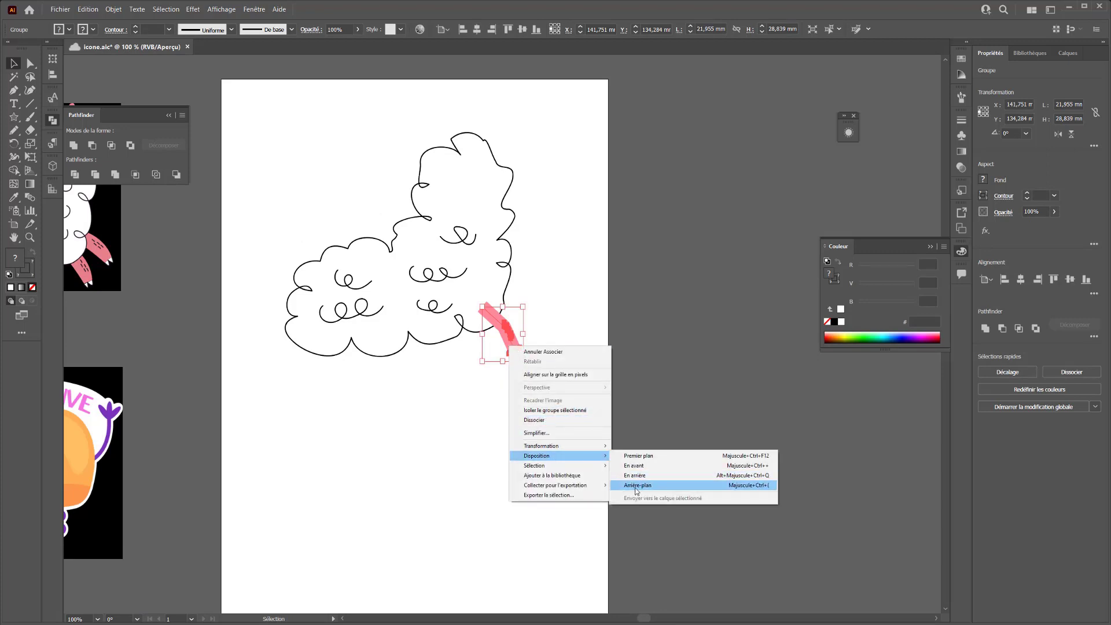
pyautogui.click(637, 486)
pyautogui.click(472, 457)
# Duplicate the leg group beside the original, toward the body's middle, and rotate the copy so its foot points straight down
pyautogui.moveTo(474, 454); pyautogui.dragTo(561, 451)
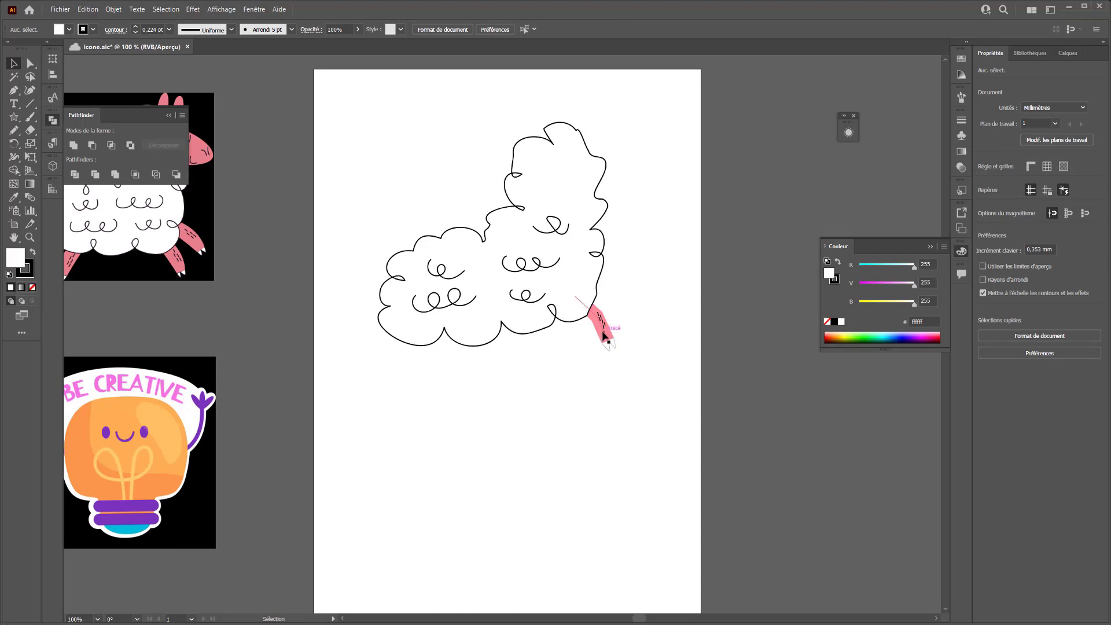
pyautogui.moveTo(605, 336); pyautogui.dragTo(579, 348)
pyautogui.hscroll(-5, 687, 450)
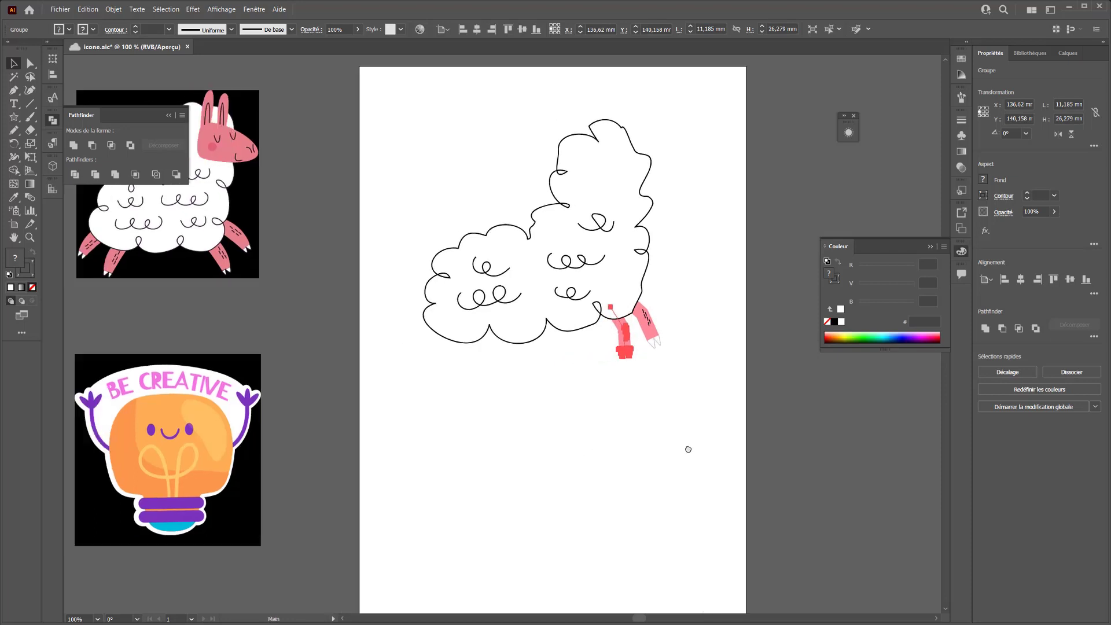
pyautogui.moveTo(711, 346); pyautogui.dragTo(648, 365)
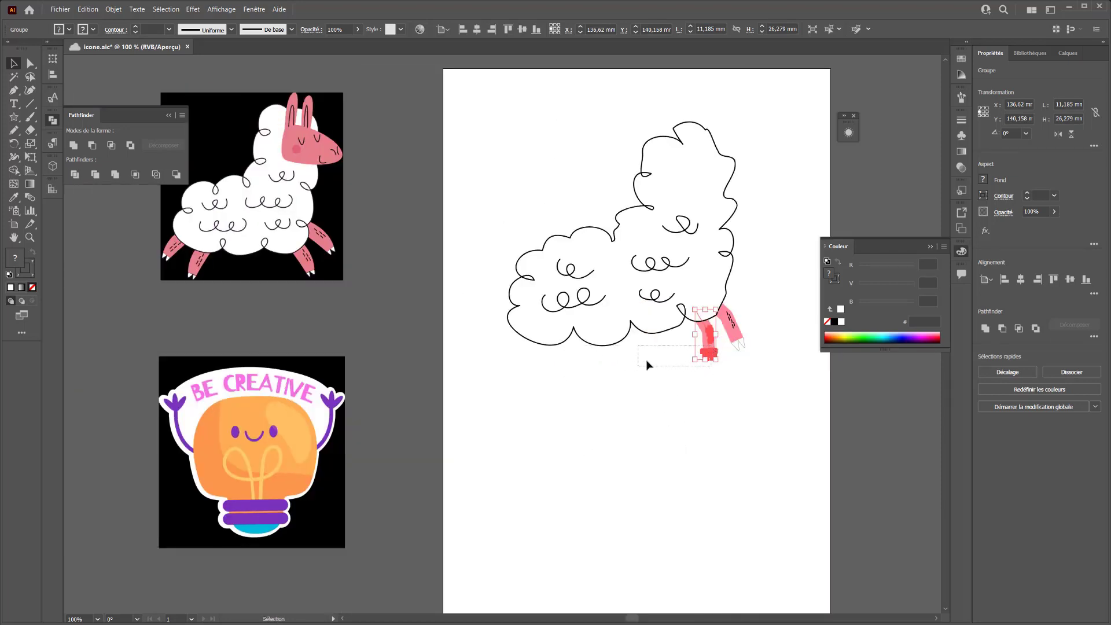
# Duplicate the outer front leg and place the copy below the rear of the body
pyautogui.click(730, 333)
pyautogui.click(738, 334)
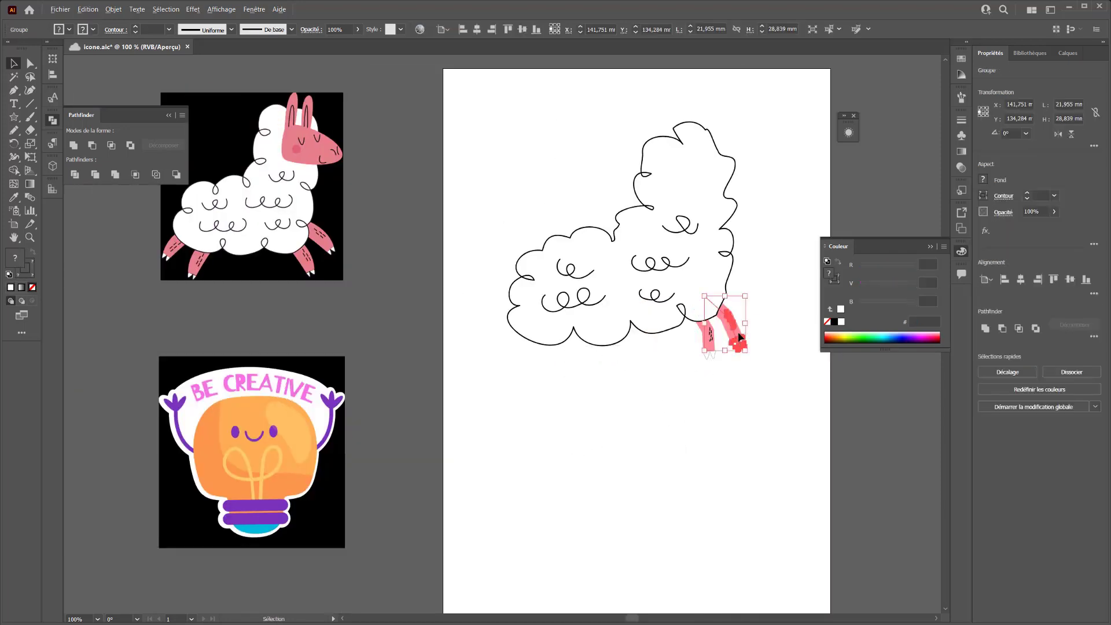
pyautogui.moveTo(739, 333); pyautogui.dragTo(555, 408)
# Mirror the copied leg across the vertical axis and position it under the rear edge of the body
pyautogui.rightClick(556, 400)
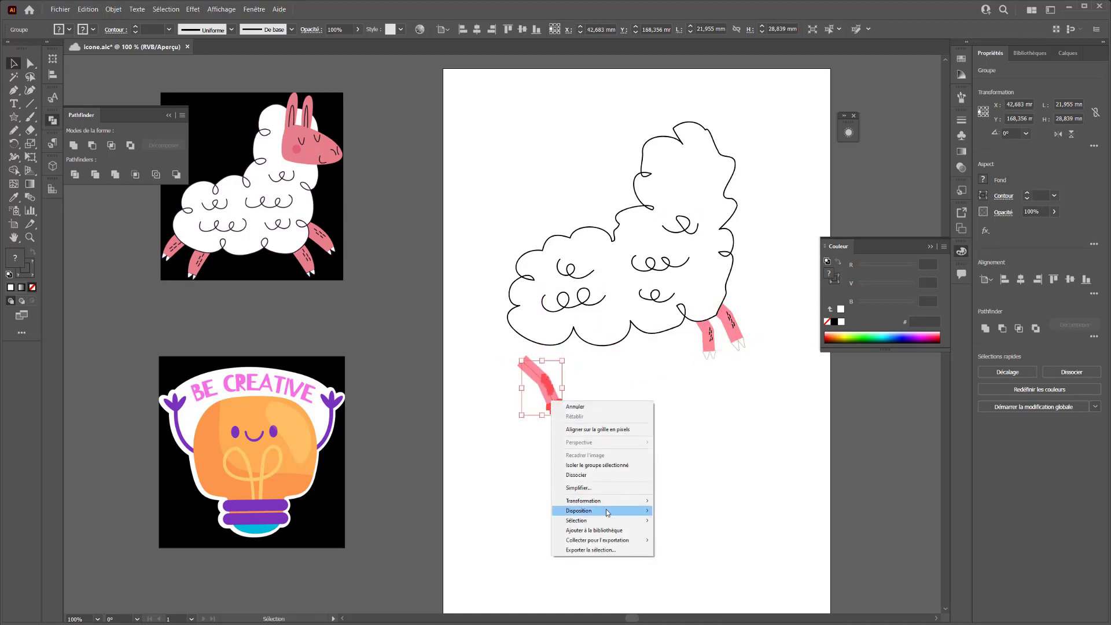
pyautogui.moveTo(616, 504)
pyautogui.click(677, 531)
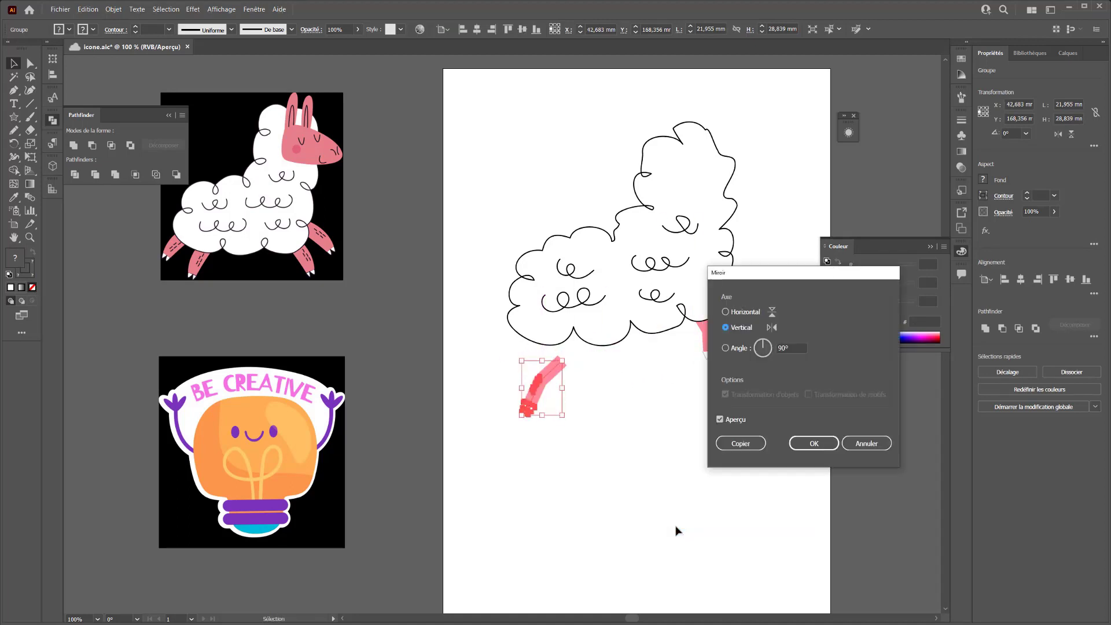
pyautogui.press('Return')
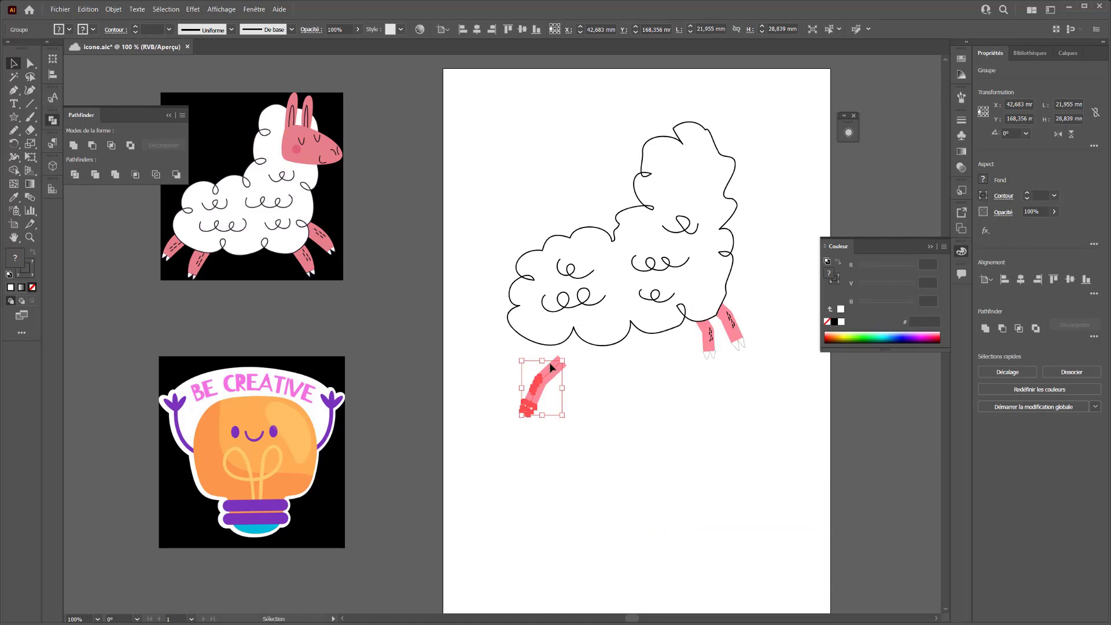
pyautogui.moveTo(554, 374)
pyautogui.mouseDown()
pyautogui.moveTo(405, 550)
pyautogui.moveTo(524, 317)
pyautogui.moveTo(550, 367)
pyautogui.mouseUp()
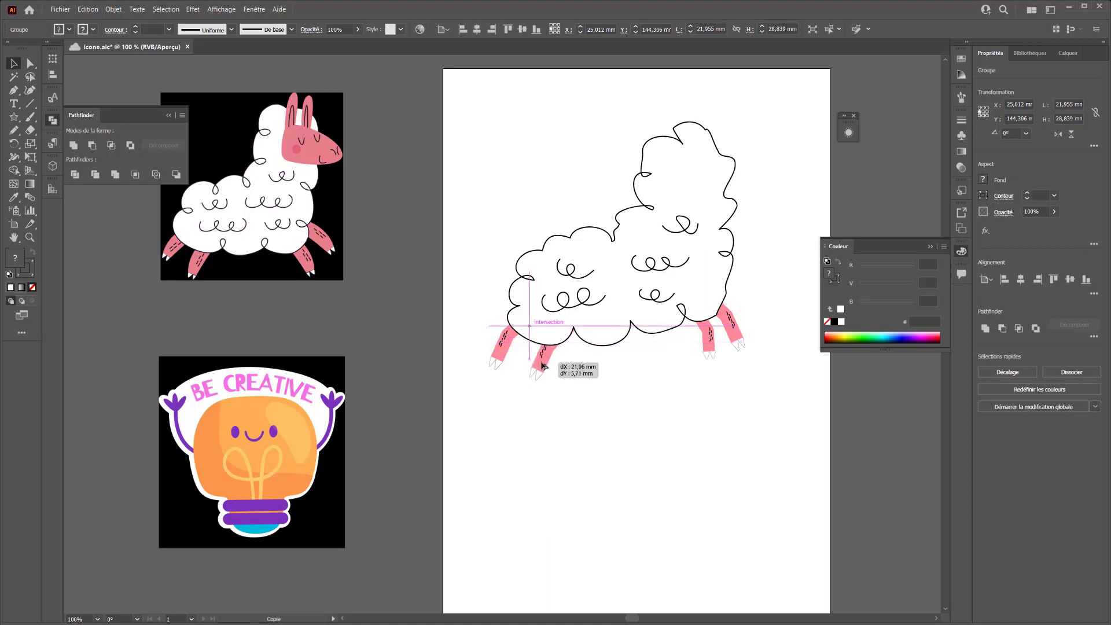
# Duplicate the rear leg toward the belly and rotate the copy so its foot points almost straight down
pyautogui.moveTo(543, 405); pyautogui.dragTo(536, 377)
pyautogui.click(542, 360)
# Rotate the black dashes on the outer rear leg by 180° and move them lower, just above the claws
pyautogui.doubleClick(502, 345)
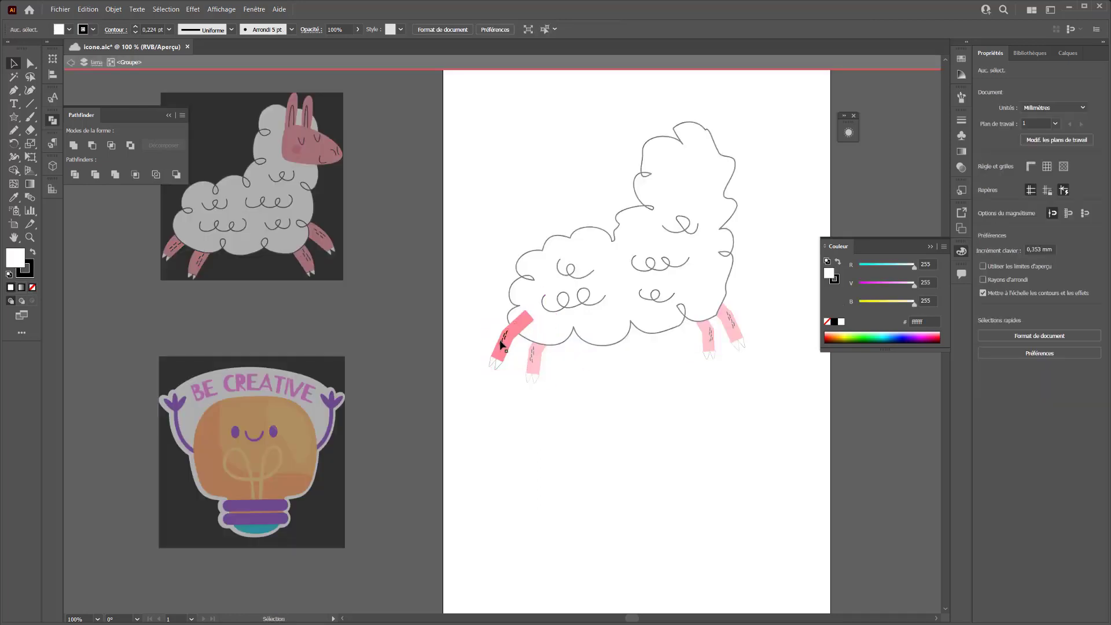
pyautogui.click(504, 343)
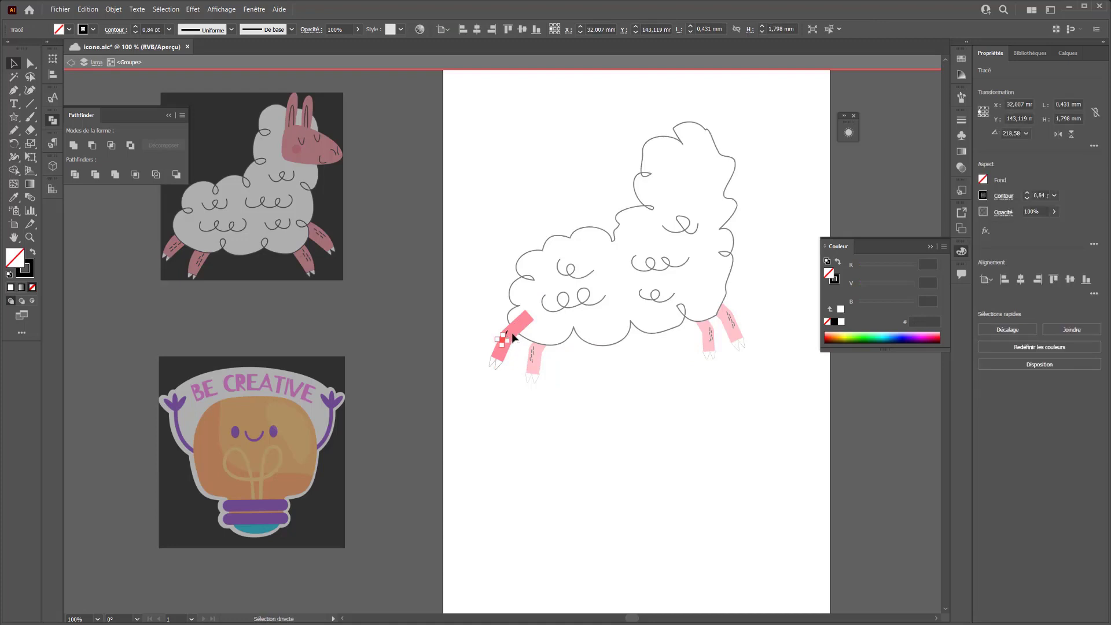
pyautogui.scroll(4, 505, 343)
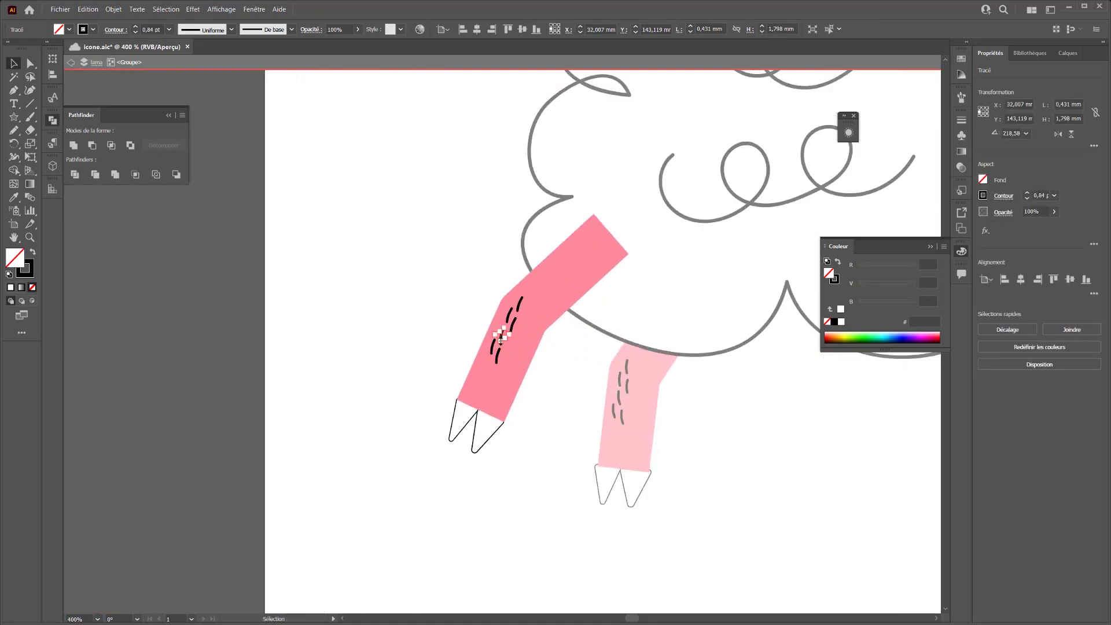
pyautogui.keyDown('shift'); pyautogui.click(515, 314); pyautogui.keyUp('shift')
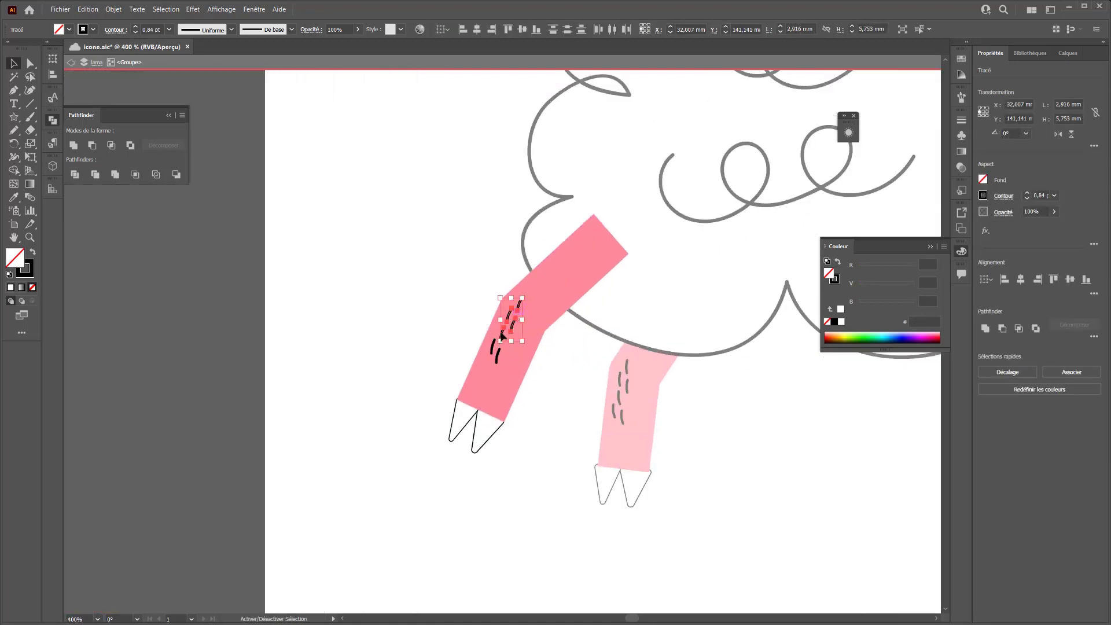
pyautogui.keyDown('shift'); pyautogui.click(495, 349); pyautogui.keyUp('shift')
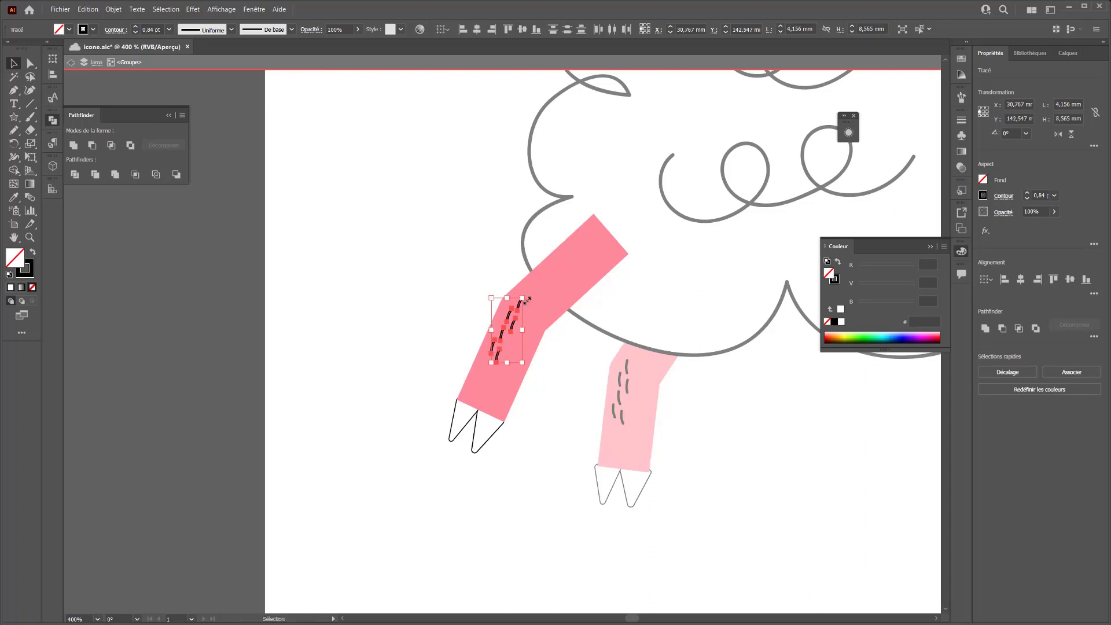
pyautogui.click(531, 272)
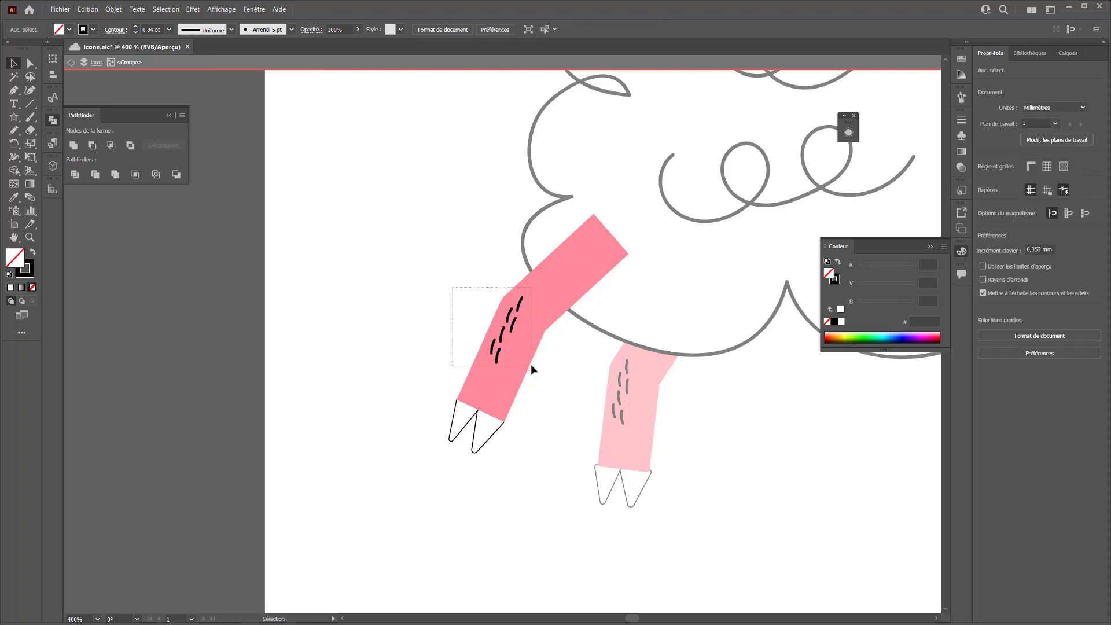
pyautogui.click(546, 306)
pyautogui.click(525, 298)
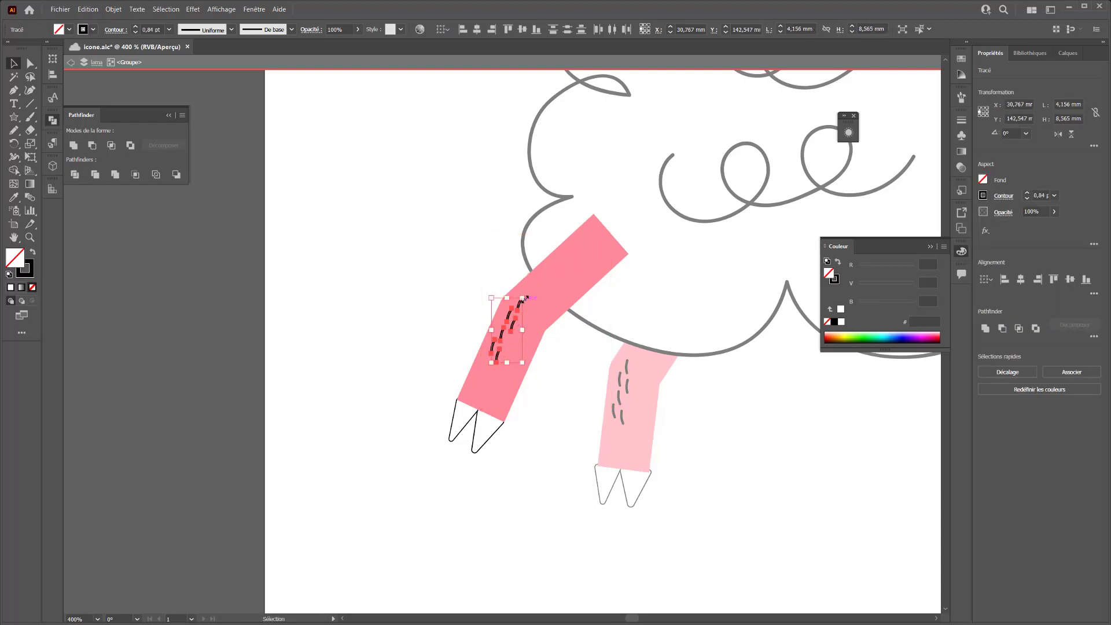
pyautogui.moveTo(491, 259); pyautogui.dragTo(502, 278)
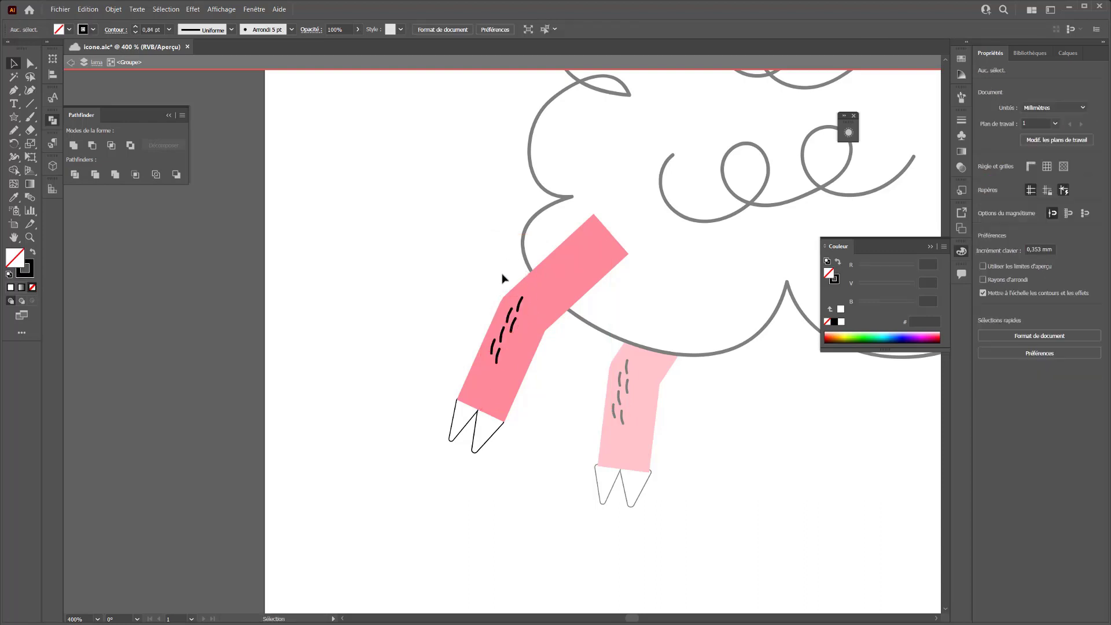
pyautogui.click(520, 375)
pyautogui.click(495, 359)
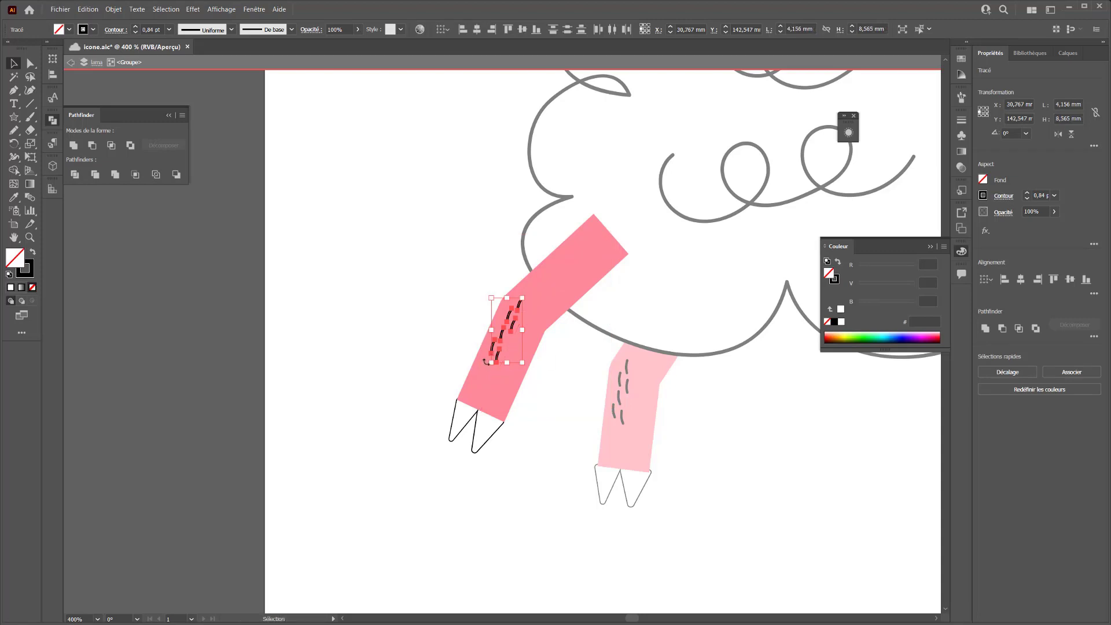
pyautogui.moveTo(486, 364)
pyautogui.mouseDown()
pyautogui.moveTo(568, 313)
pyautogui.moveTo(539, 288)
pyautogui.mouseUp()
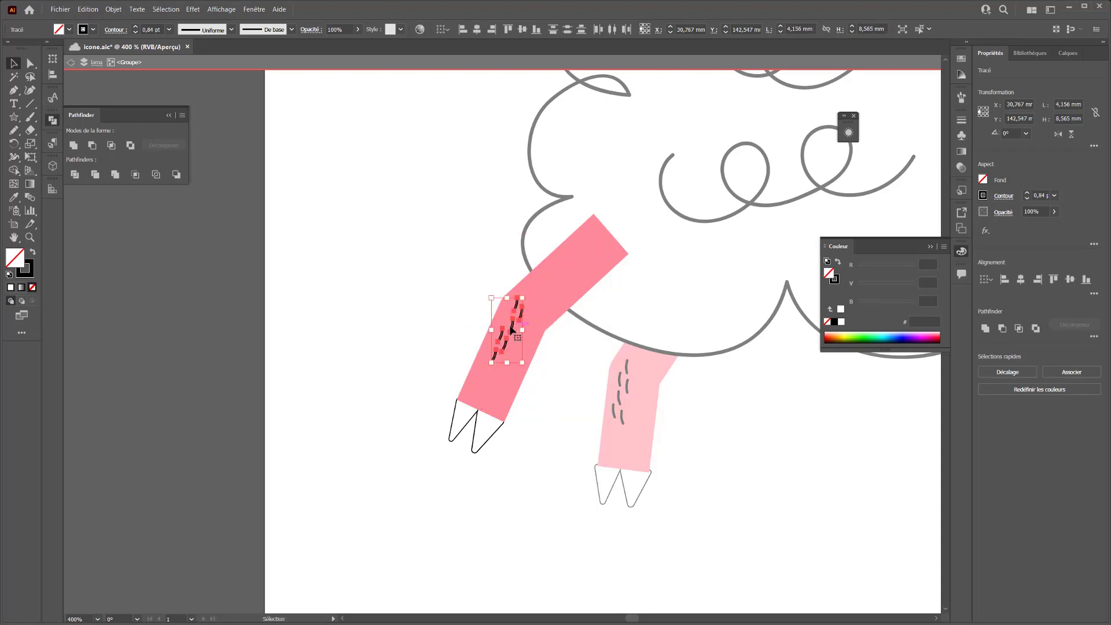
pyautogui.moveTo(513, 330); pyautogui.dragTo(515, 366)
pyautogui.click(576, 389)
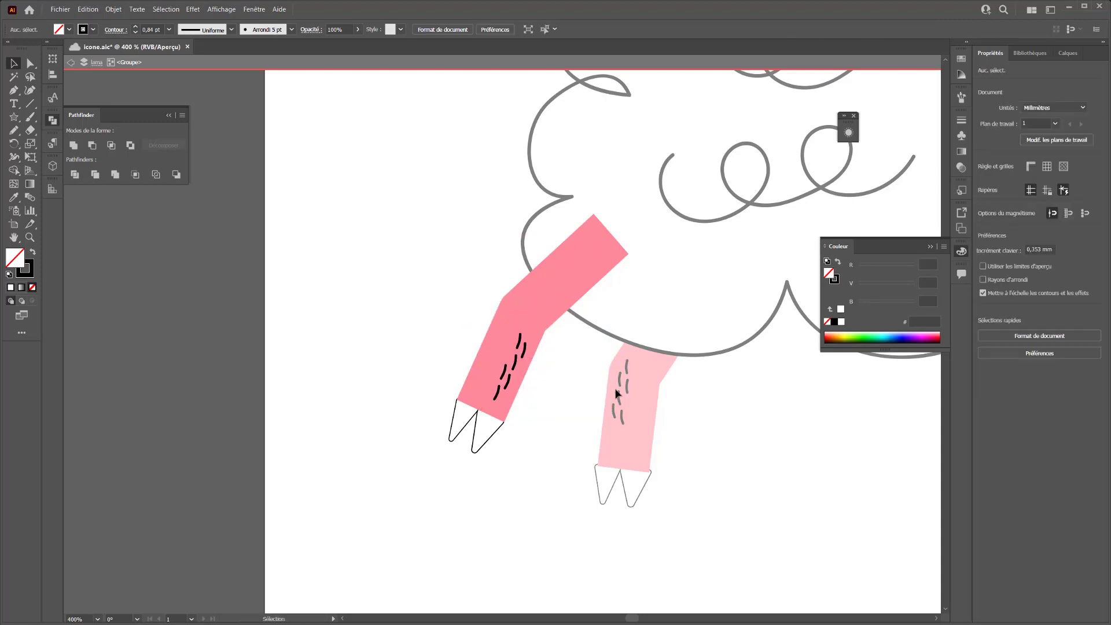
pyautogui.press('Escape')
pyautogui.click(632, 386)
pyautogui.moveTo(586, 349); pyautogui.dragTo(641, 432)
pyautogui.keyDown('shift'); pyautogui.click(634, 390); pyautogui.keyUp('shift')
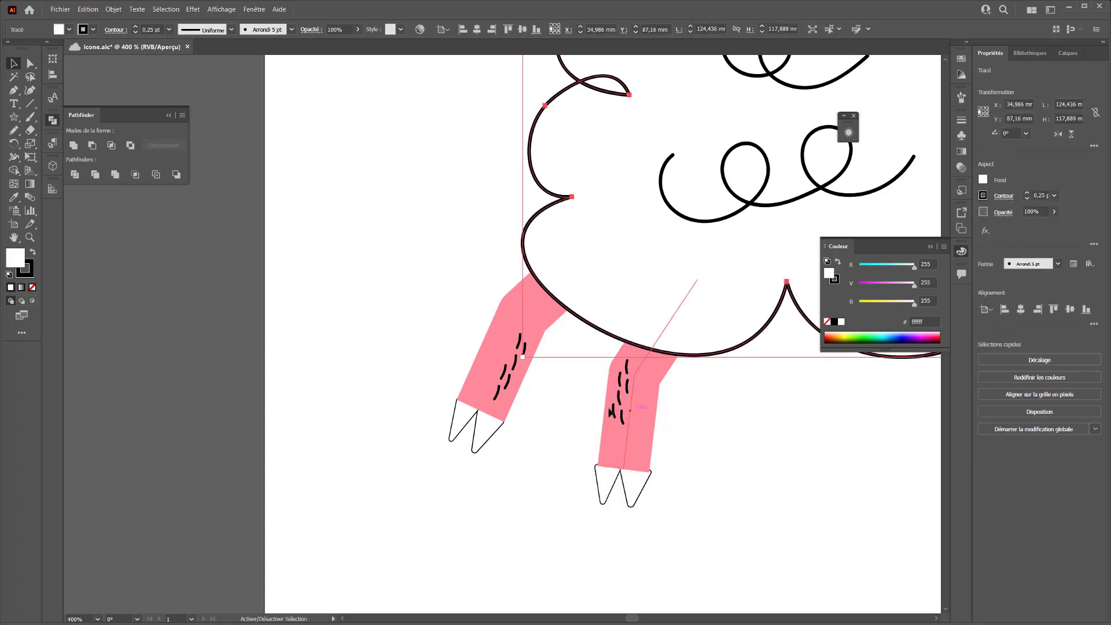
pyautogui.click(573, 415)
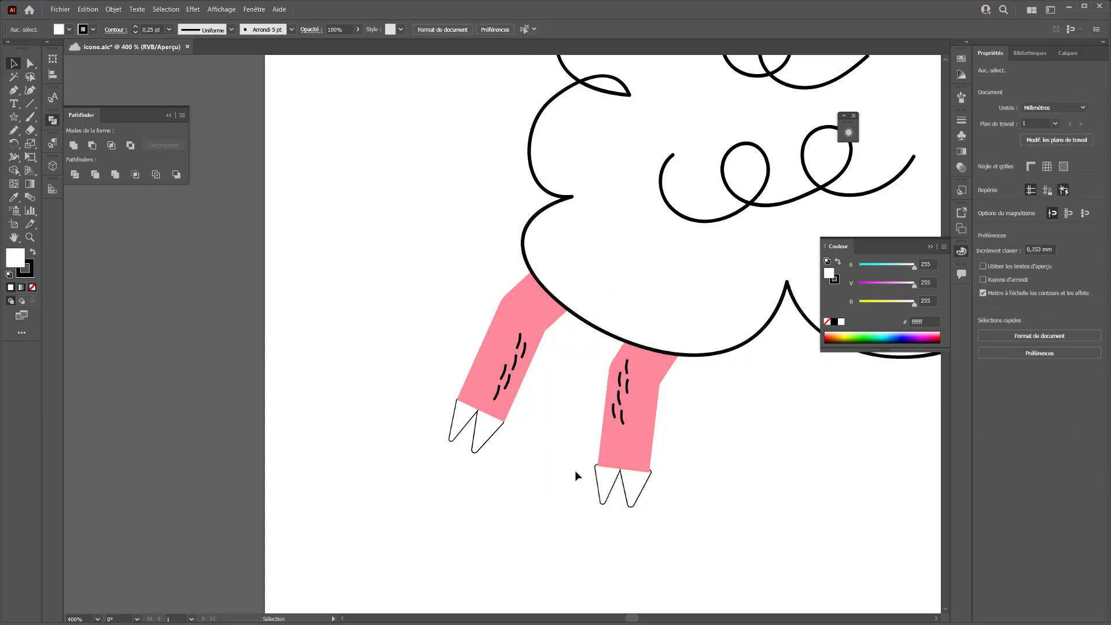
pyautogui.click(618, 483)
pyautogui.hotkey('ctrl', 'shift', 'a')
# Rotate the dashes on the inner rear leg to a matching slant and move them lower, toward the leg's inner edge
pyautogui.doubleClick(621, 468)
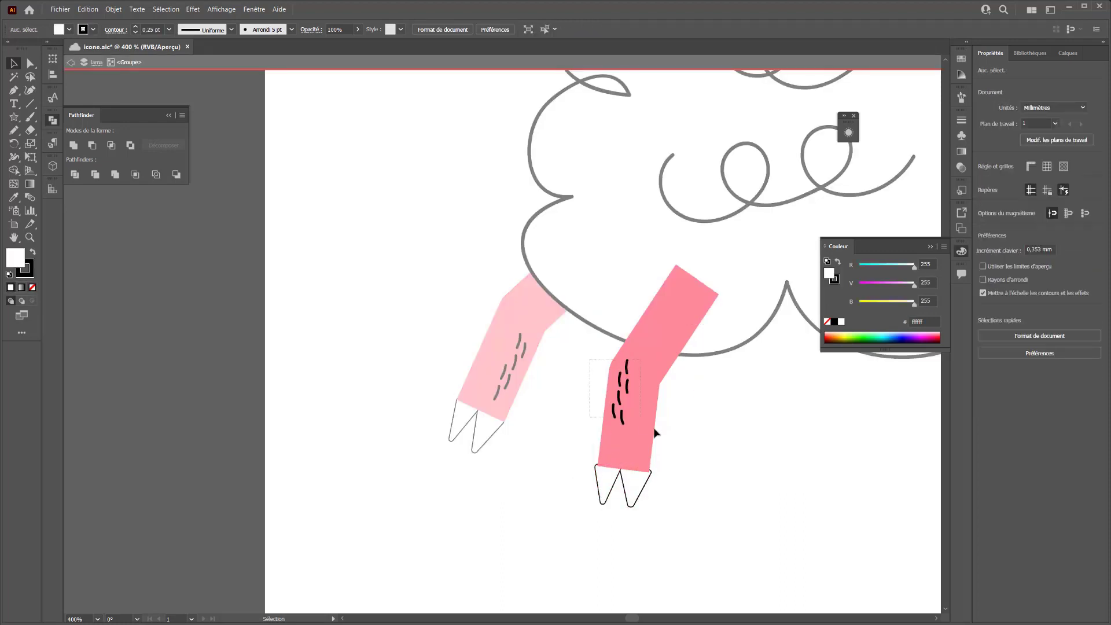
pyautogui.moveTo(654, 429); pyautogui.dragTo(653, 431)
pyautogui.keyDown('shift'); pyautogui.click(627, 443); pyautogui.keyUp('shift')
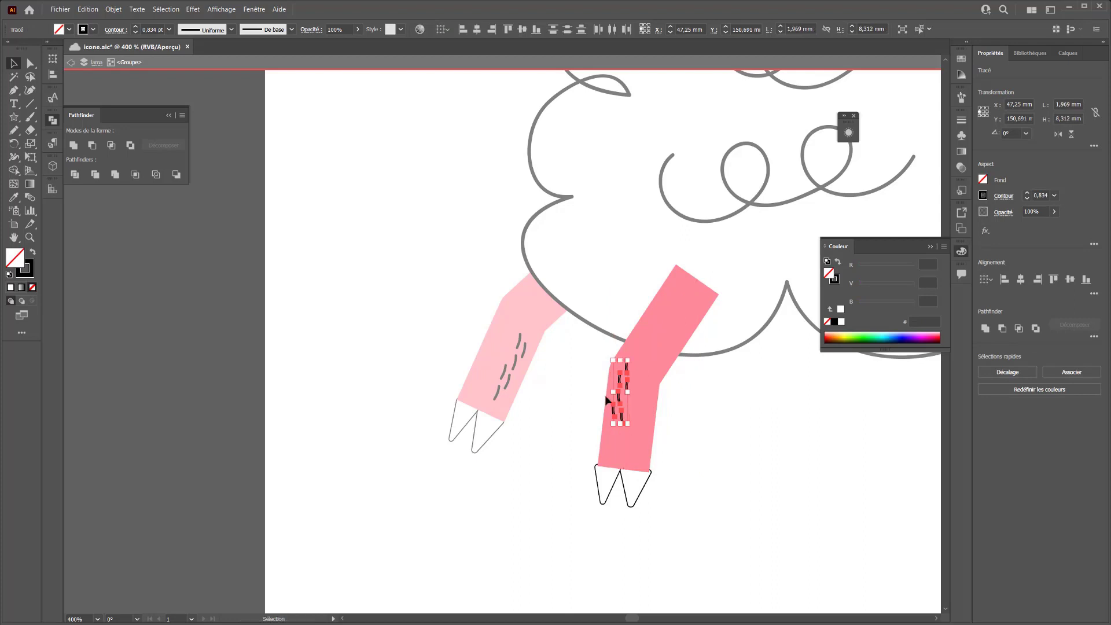
pyautogui.moveTo(632, 357); pyautogui.dragTo(645, 434)
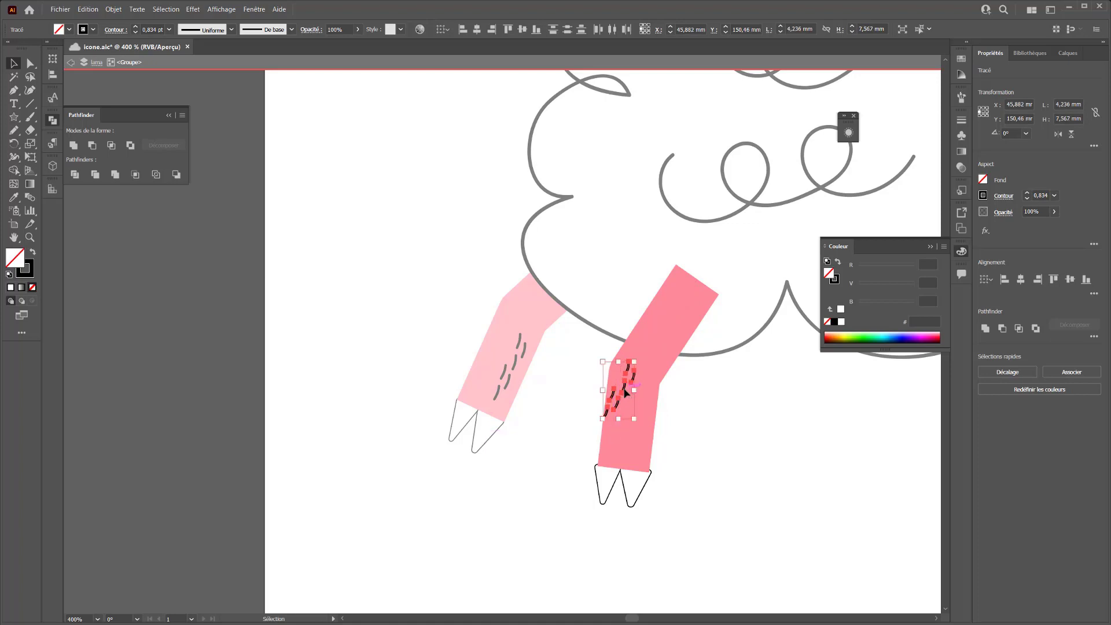
pyautogui.moveTo(626, 397); pyautogui.dragTo(648, 380)
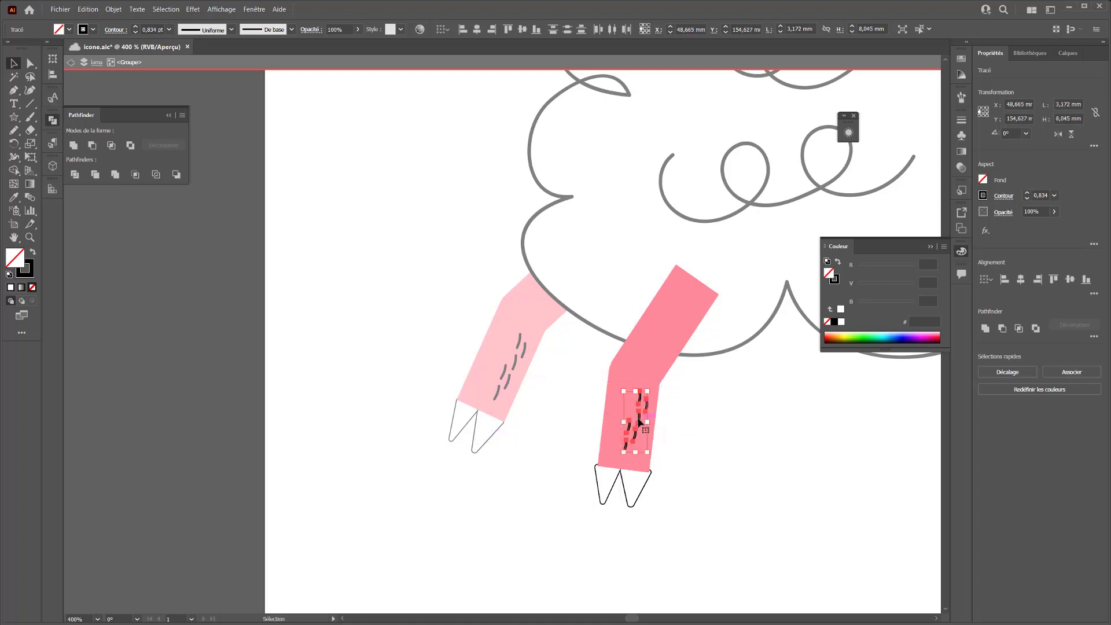
pyautogui.moveTo(639, 420); pyautogui.dragTo(641, 419)
pyautogui.click(421, 280)
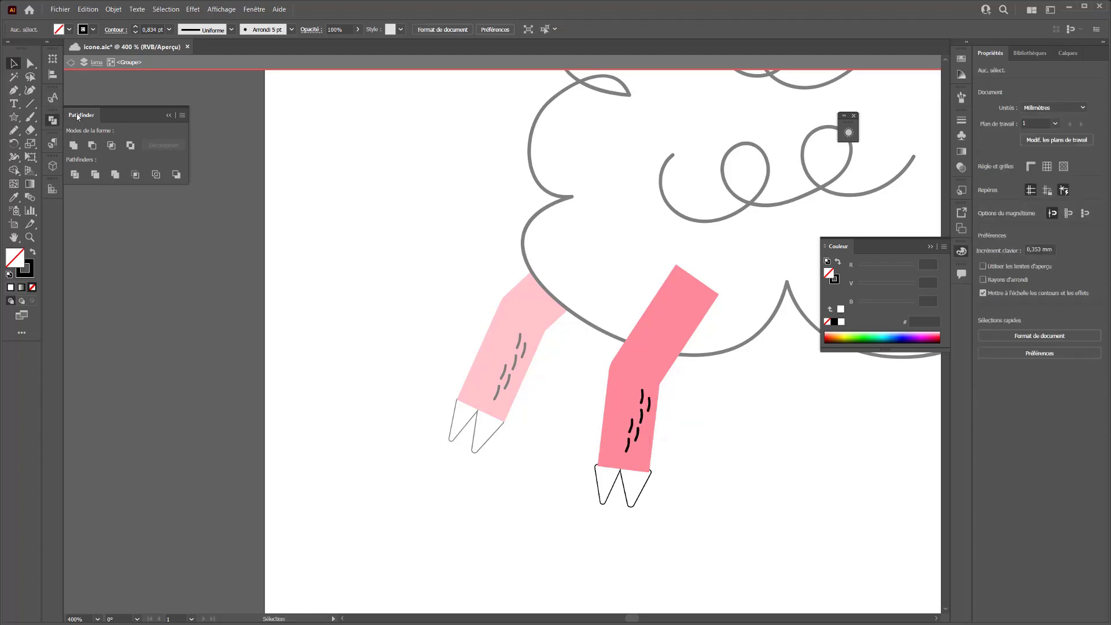
pyautogui.click(74, 68)
# Adjust the anchor points and handles of the topmost wool bump on the body outline
pyautogui.hotkey('ctrl', '-')
pyautogui.hotkey('ctrl', '-')
pyautogui.hotkey('ctrl', '-')
pyautogui.hotkey('ctrl', '-')
pyautogui.hotkey('ctrl', '-')
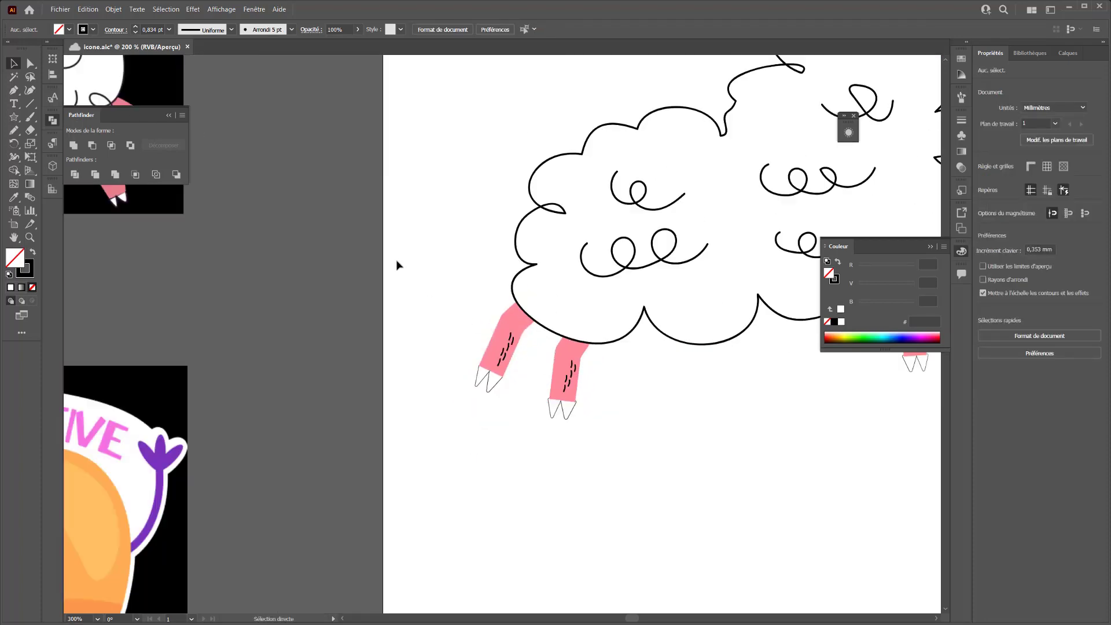
pyautogui.moveTo(656, 473); pyautogui.dragTo(569, 529)
pyautogui.click(509, 280)
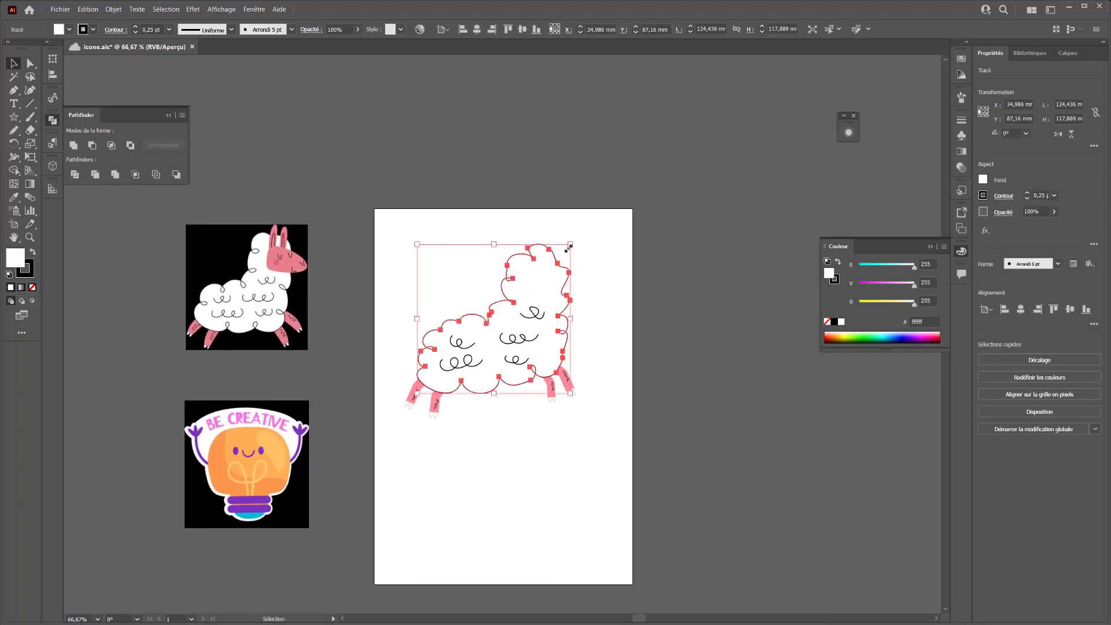
pyautogui.click(513, 187)
pyautogui.press('a')
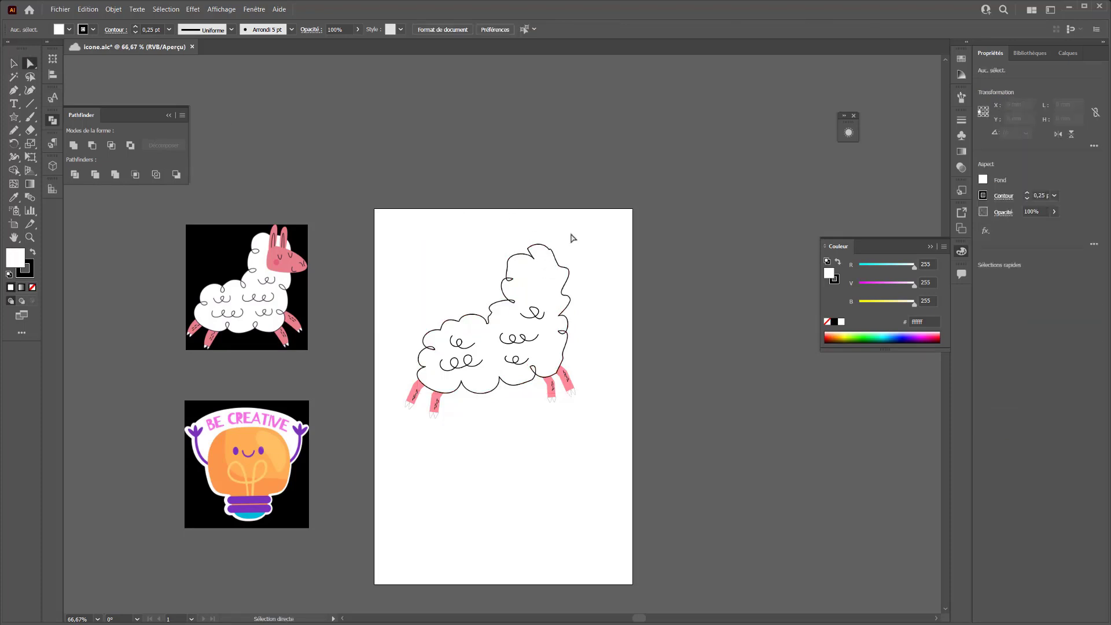
pyautogui.moveTo(527, 256); pyautogui.dragTo(525, 261)
pyautogui.click(568, 236)
pyautogui.click(548, 250)
pyautogui.click(551, 253)
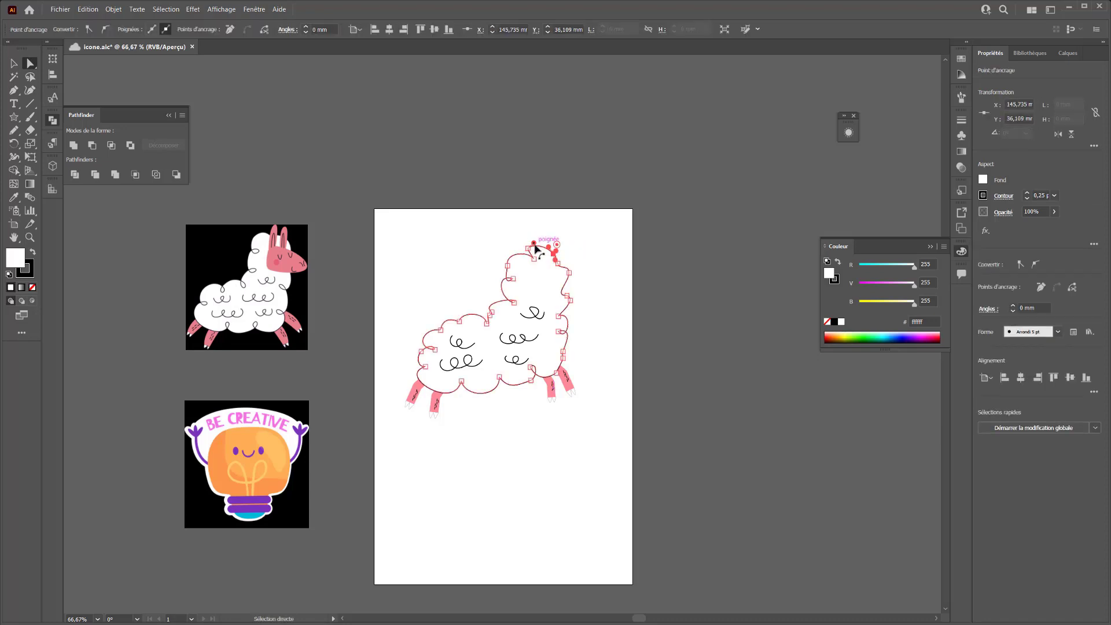
pyautogui.moveTo(533, 248)
pyautogui.mouseDown()
pyautogui.moveTo(543, 244)
pyautogui.moveTo(532, 258)
pyautogui.moveTo(550, 250)
pyautogui.mouseUp()
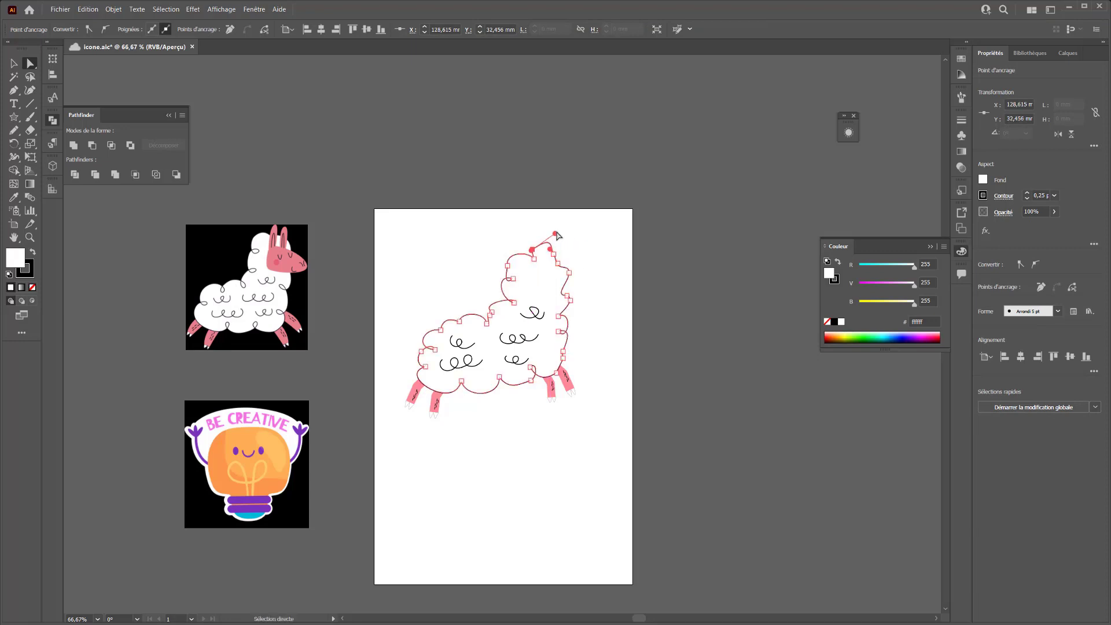
# Refine the curve handles at the top of the neck so the last wool bump is rounded
pyautogui.click(557, 241)
pyautogui.click(551, 243)
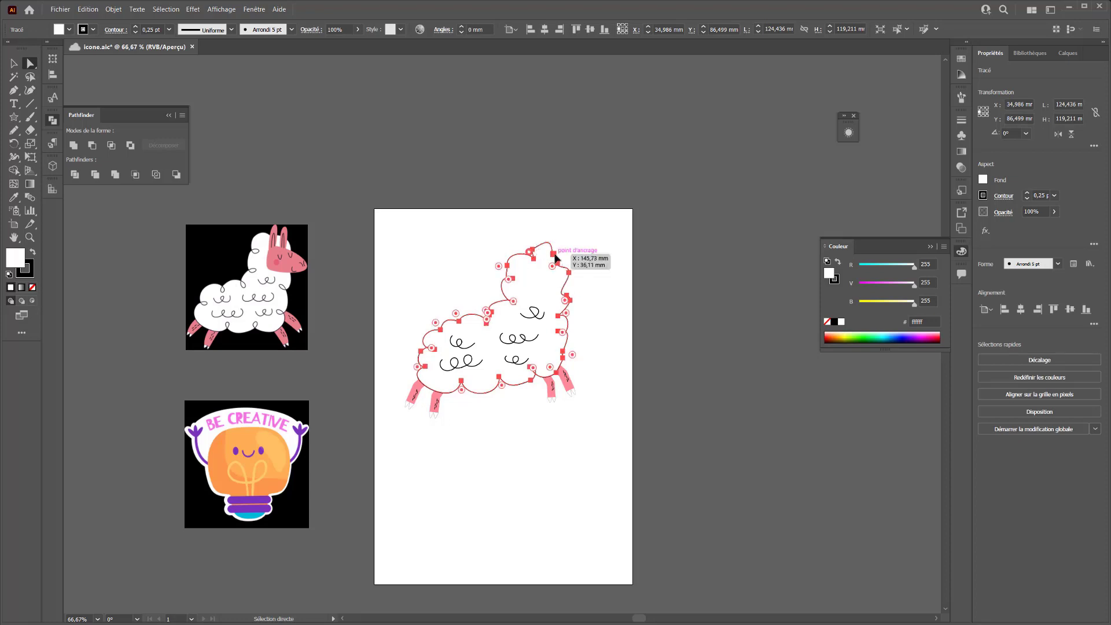
pyautogui.click(553, 255)
pyautogui.moveTo(556, 235); pyautogui.dragTo(528, 258)
pyautogui.moveTo(537, 254); pyautogui.dragTo(534, 254)
pyautogui.click(600, 253)
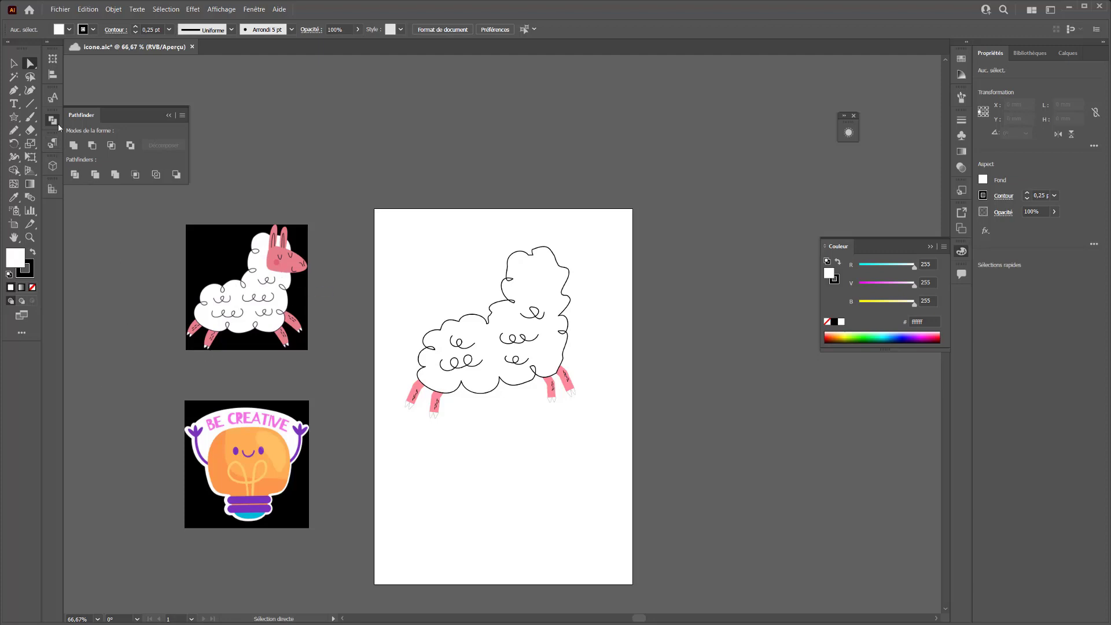
# Draw a rounded rectangle about 45 × 20 mm beside the llama's neck as the base of the head
pyautogui.click(14, 118)
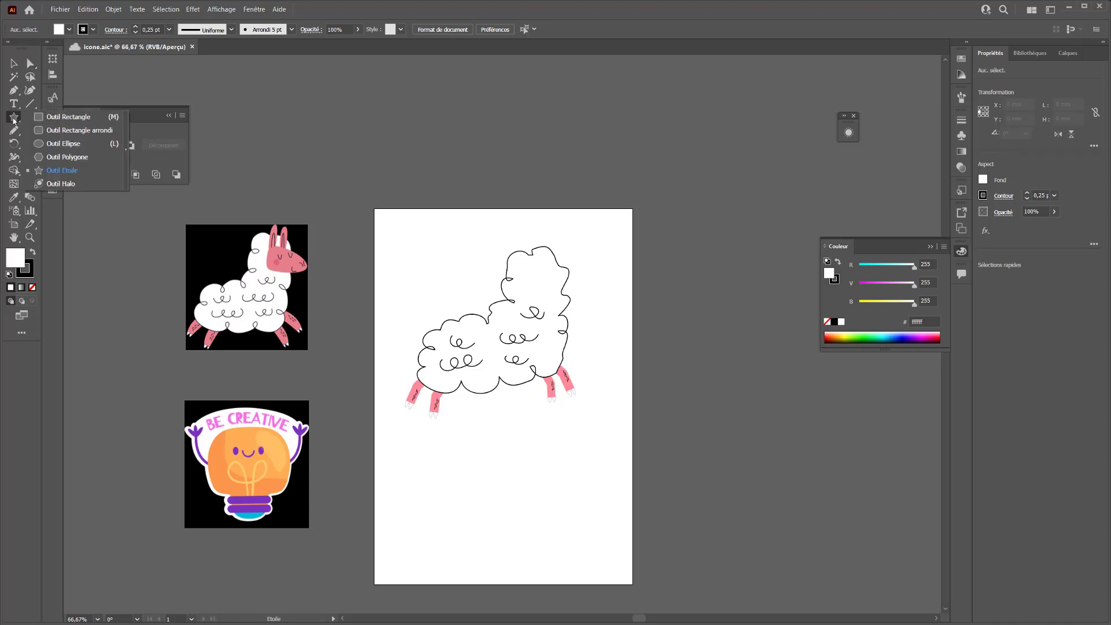
pyautogui.click(49, 131)
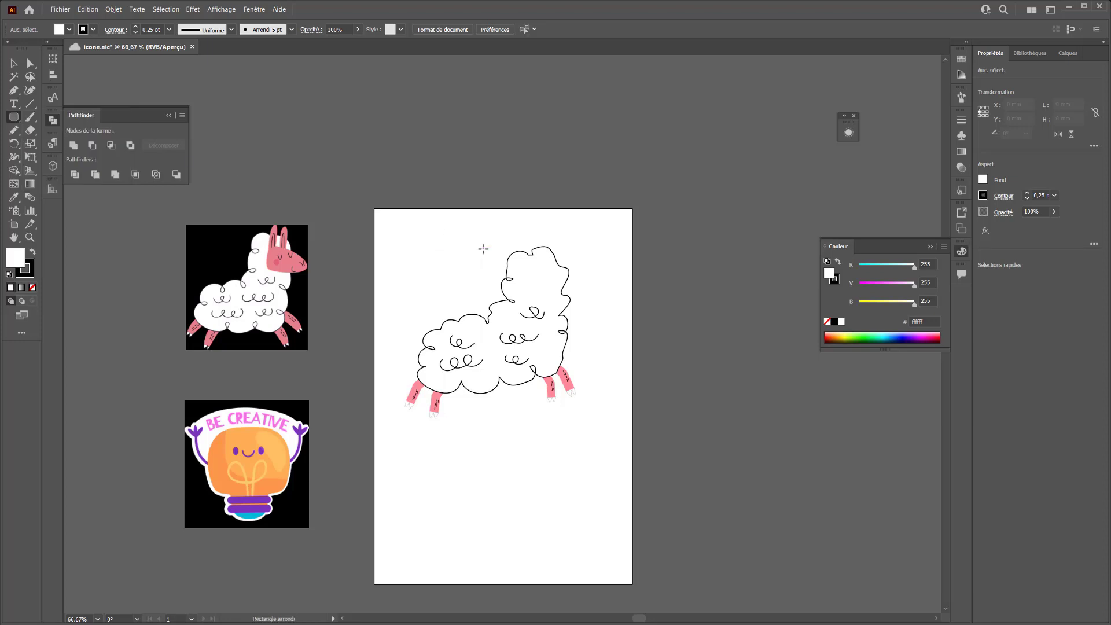
pyautogui.moveTo(421, 241); pyautogui.dragTo(473, 265)
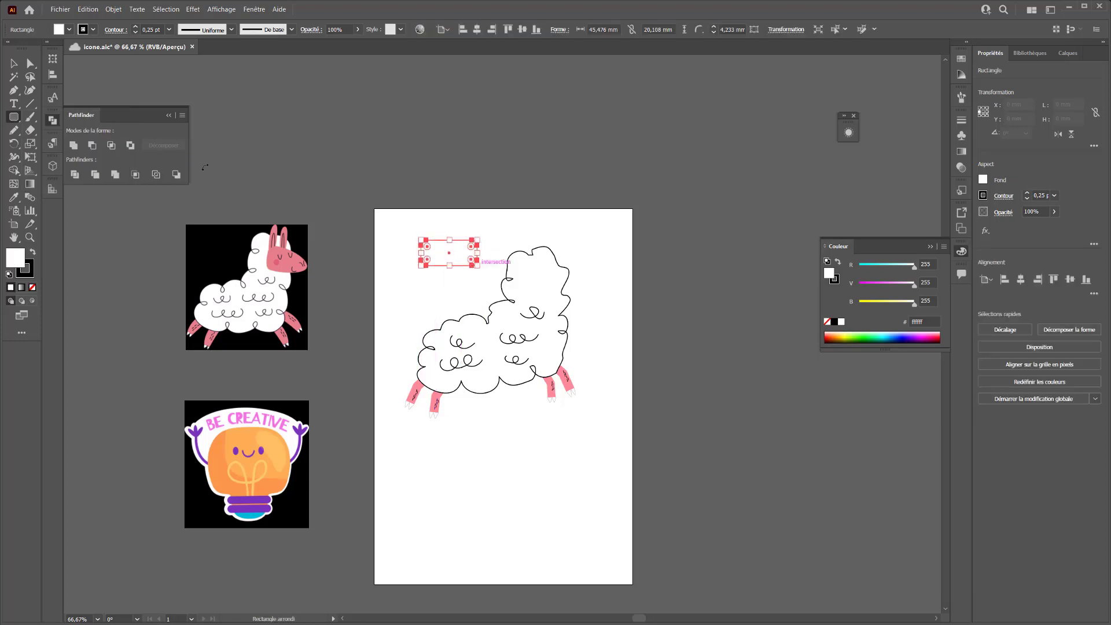
pyautogui.press('a')
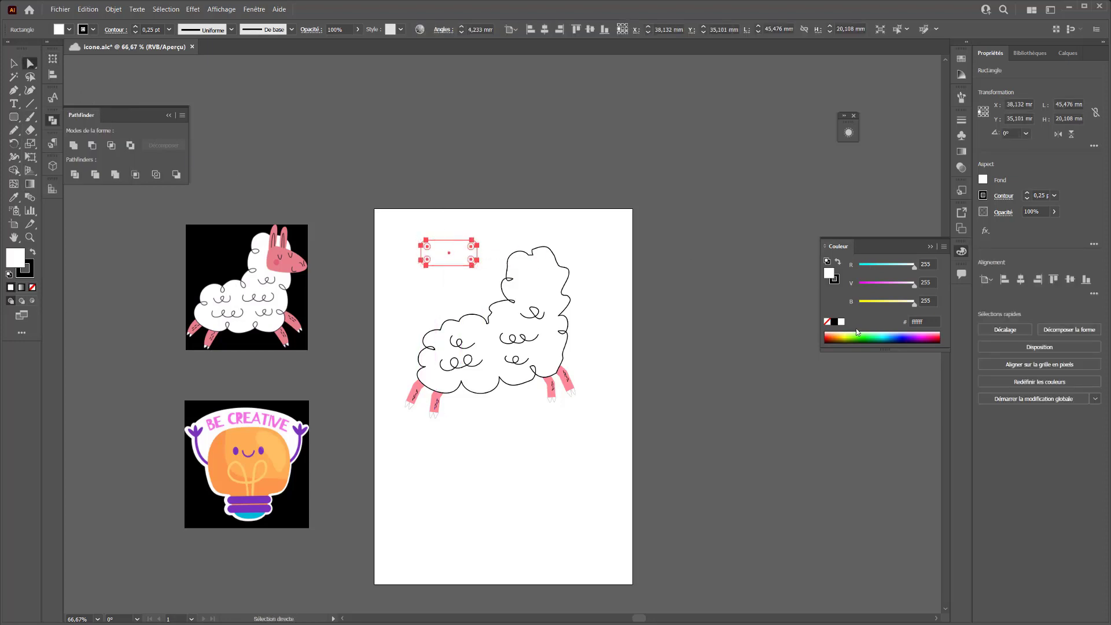
# Sample the leg's pink onto the rounded rectangle and swap fill and stroke, leaving a pink fill without outline
pyautogui.click(13, 197)
pyautogui.click(421, 389)
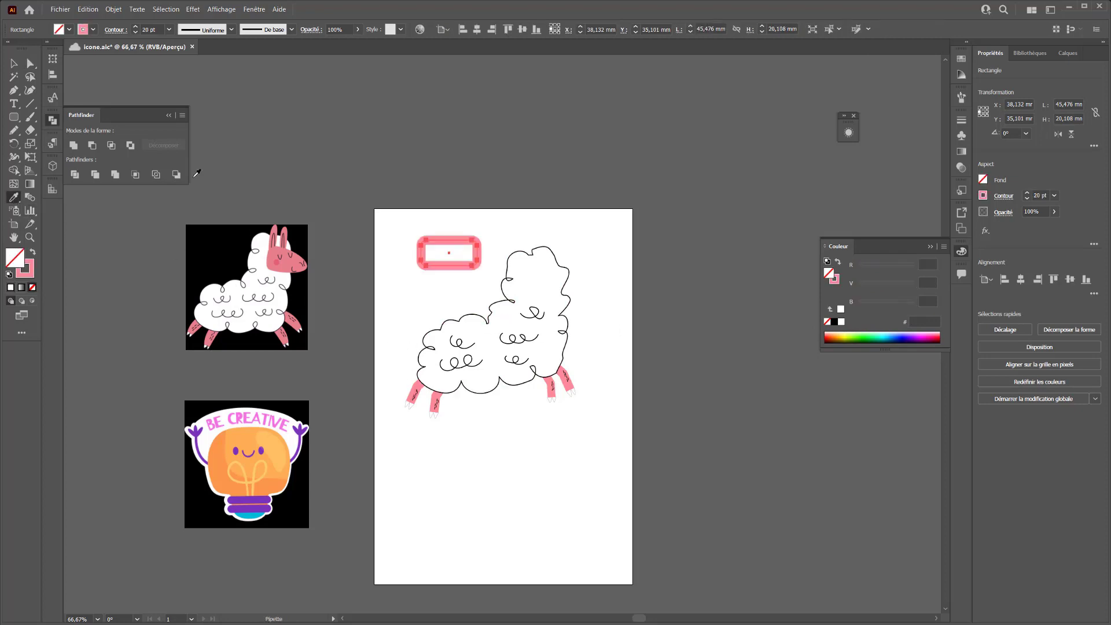
pyautogui.click(33, 252)
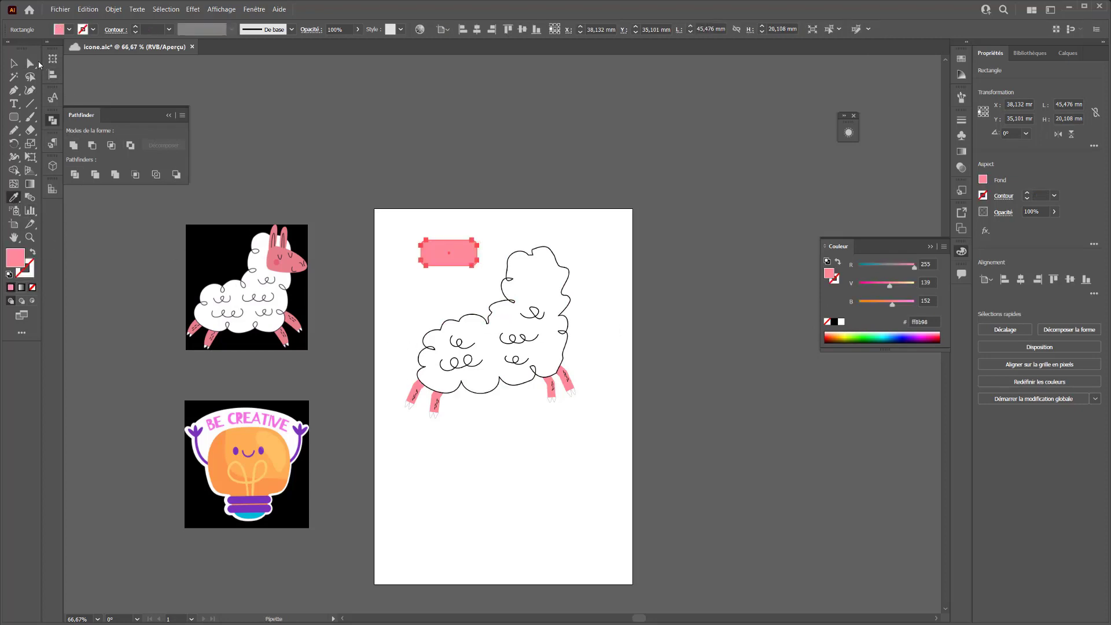
# Pull the pink rectangle's upper-right corner points inward and down so the head tapers into a muzzle
pyautogui.click(31, 64)
pyautogui.click(508, 240)
pyautogui.moveTo(496, 230); pyautogui.dragTo(455, 264)
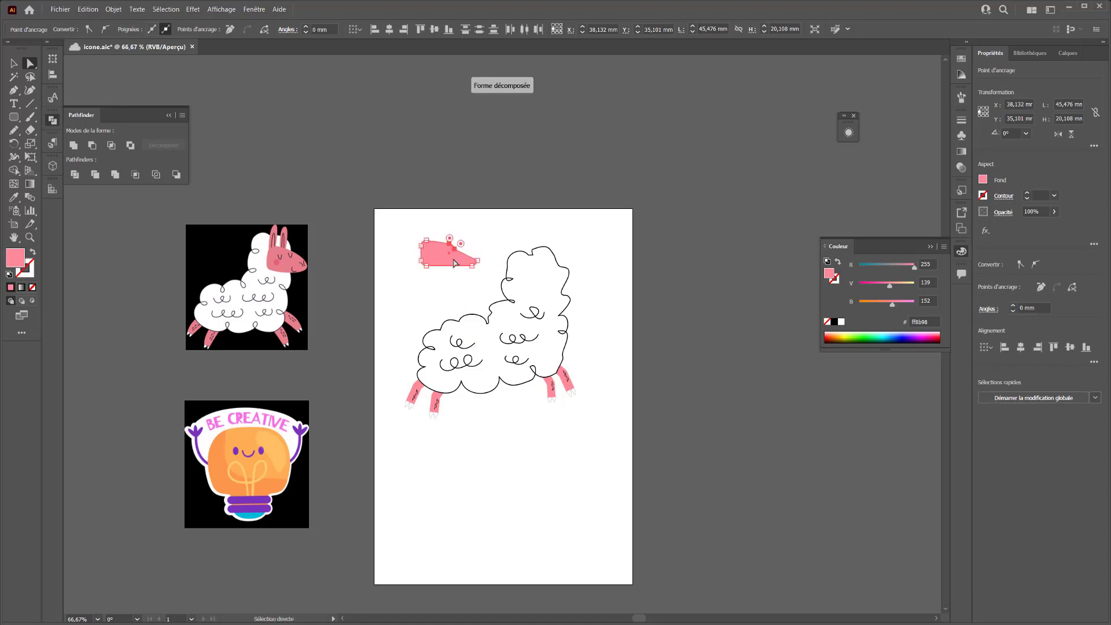
# Adjust the handles and corner rounding at the head's upper-right bend to soften the slope toward the muzzle
pyautogui.click(455, 249)
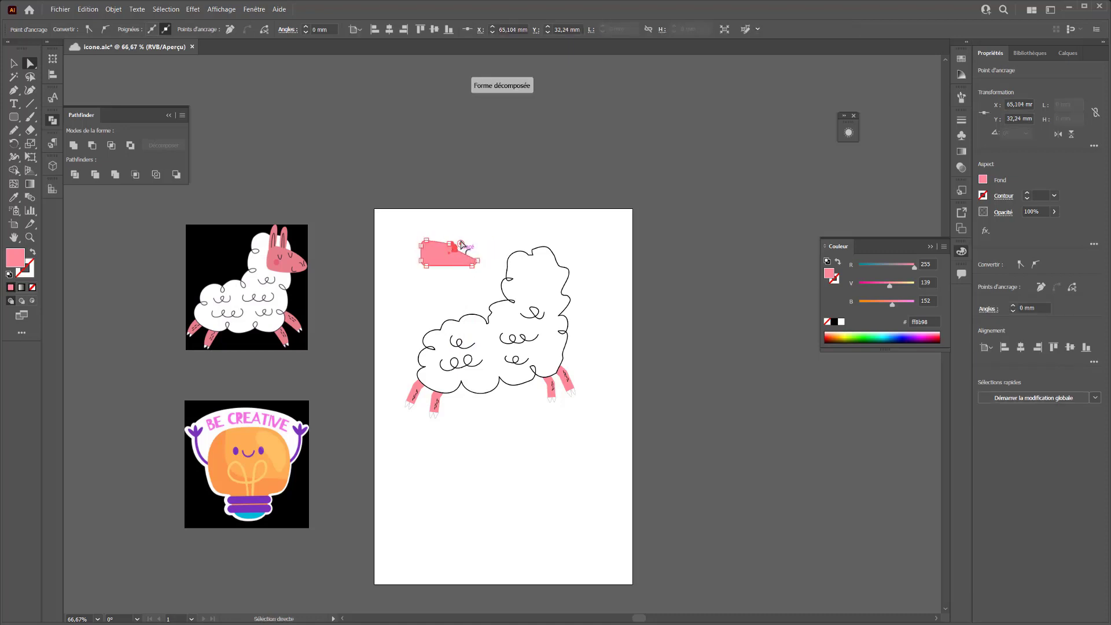
pyautogui.moveTo(461, 245); pyautogui.dragTo(495, 219)
pyautogui.click(485, 233)
pyautogui.click(438, 257)
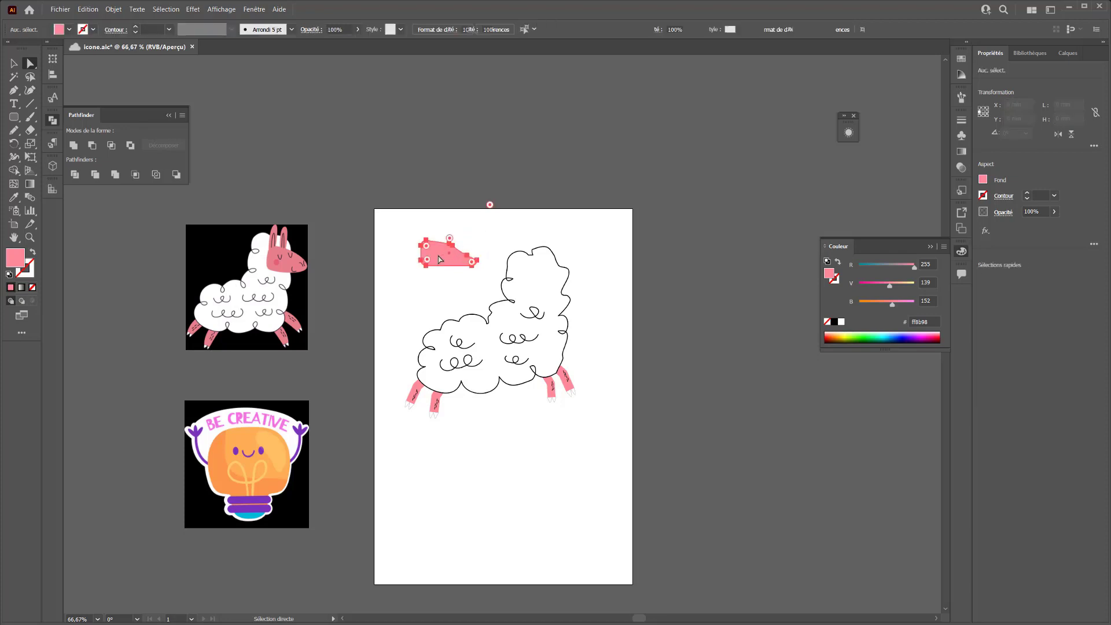
pyautogui.moveTo(450, 238); pyautogui.dragTo(501, 204)
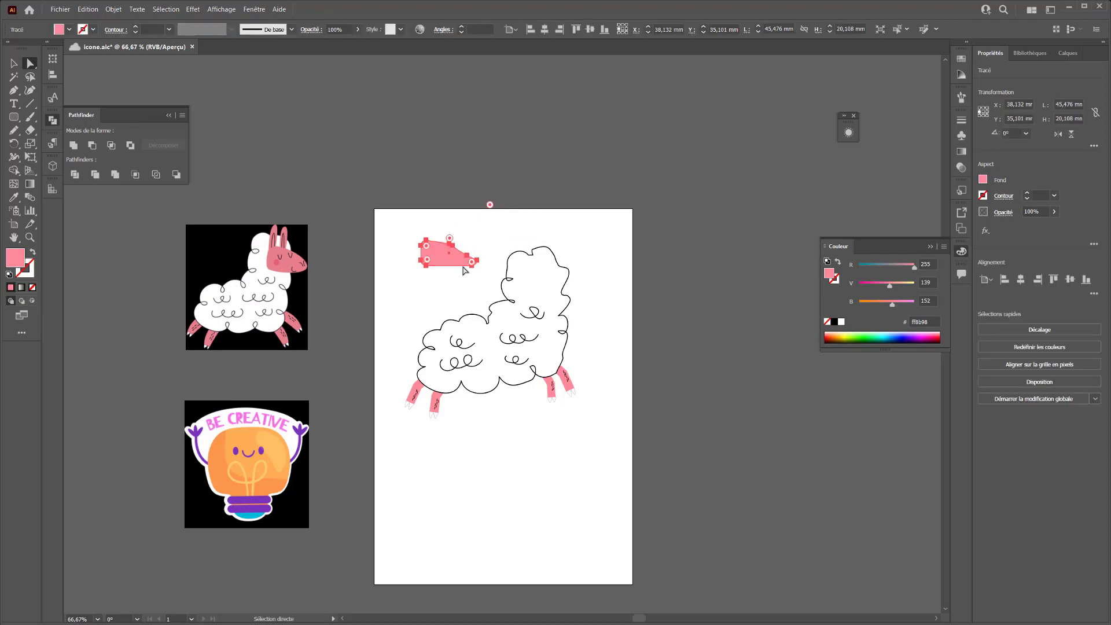
# Raise the middle anchor point on the head's sloping upper edge and delete the extra anchor point on the bump
pyautogui.hotkey('ctrl', '+')
pyautogui.hotkey('ctrl', '+')
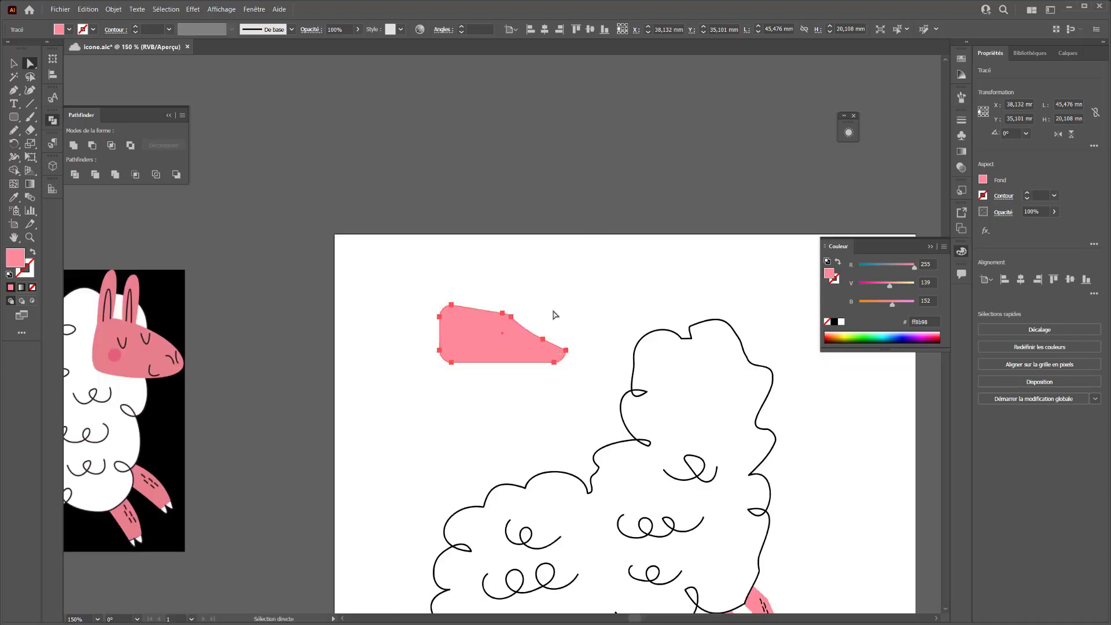
pyautogui.click(553, 315)
pyautogui.click(539, 343)
pyautogui.click(543, 339)
pyautogui.moveTo(543, 339); pyautogui.dragTo(523, 318)
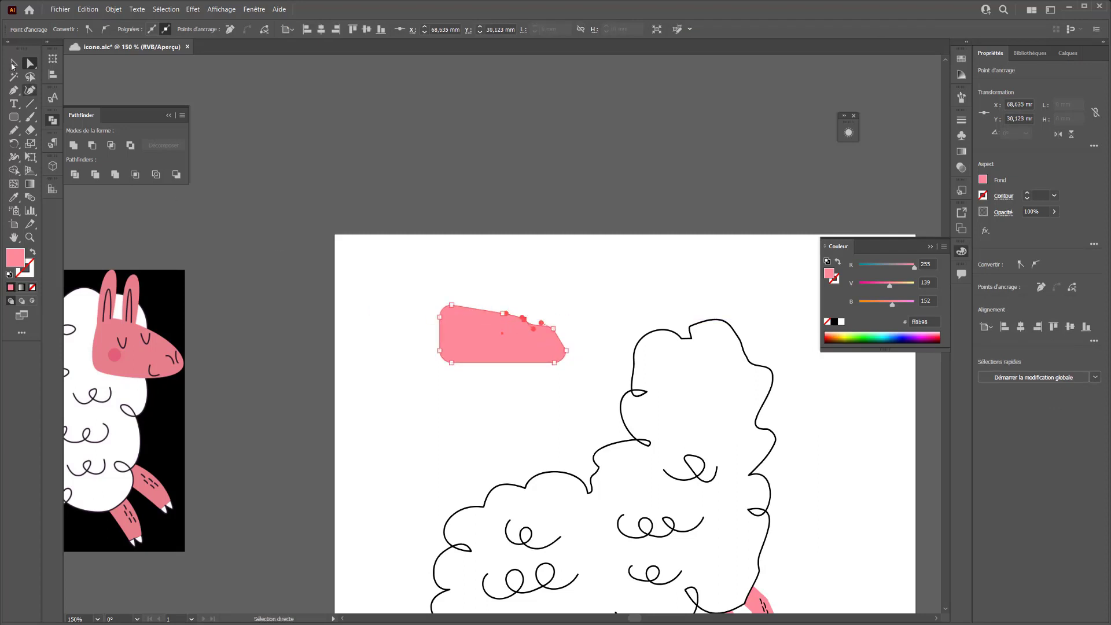
pyautogui.click(13, 90)
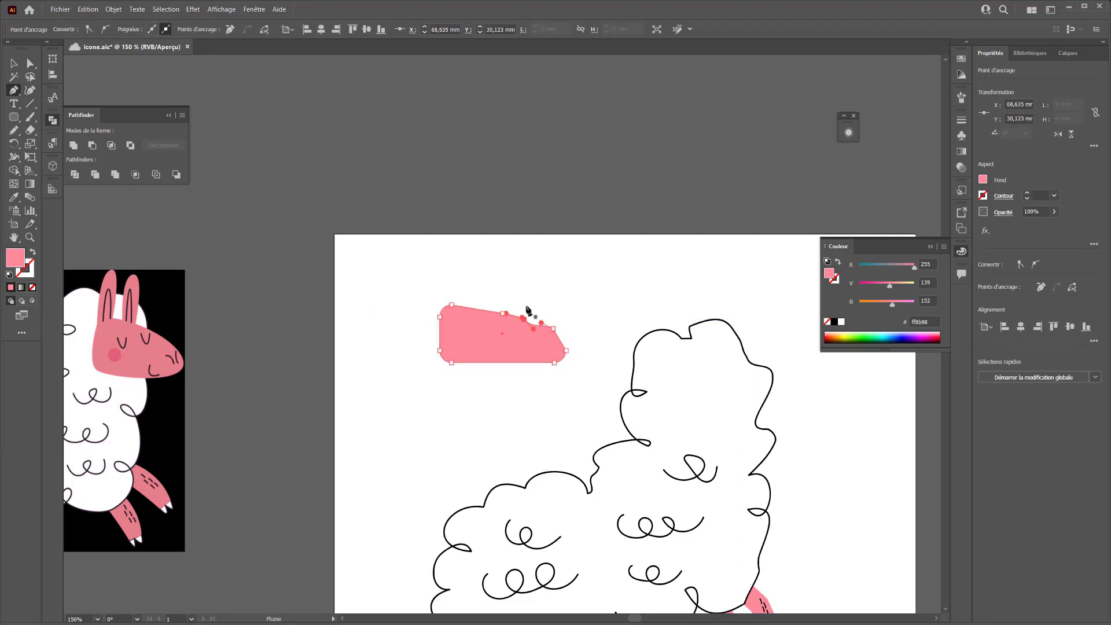
pyautogui.click(524, 319)
# Round the muzzle's upper corner to a radius of about 22.8 mm so the head's profile curves smoothly
pyautogui.click(30, 62)
pyautogui.click(505, 314)
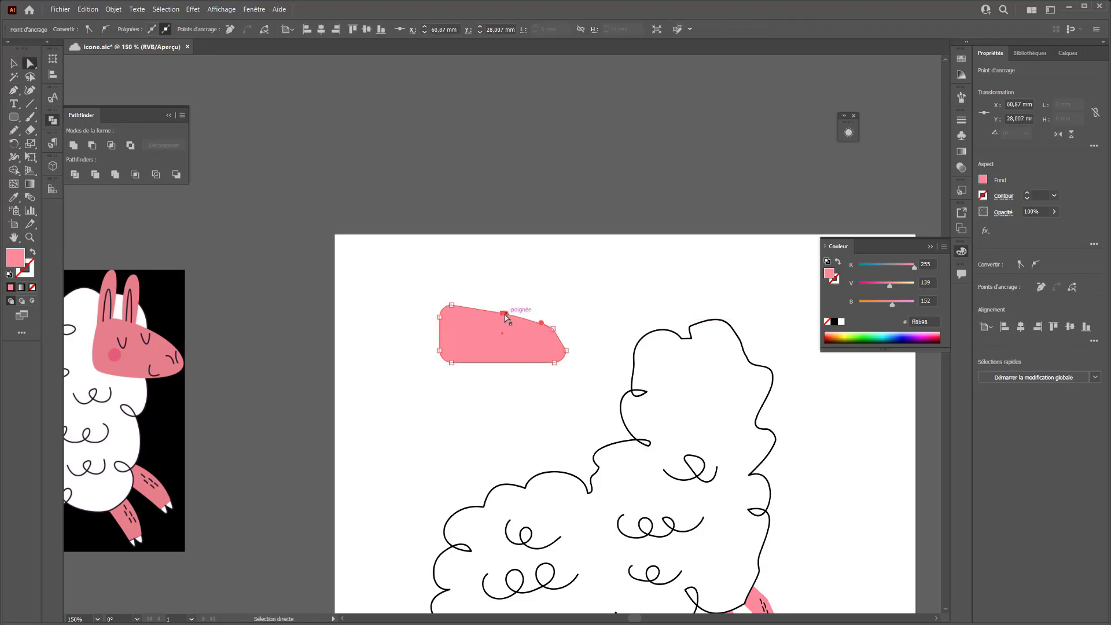
pyautogui.click(553, 328)
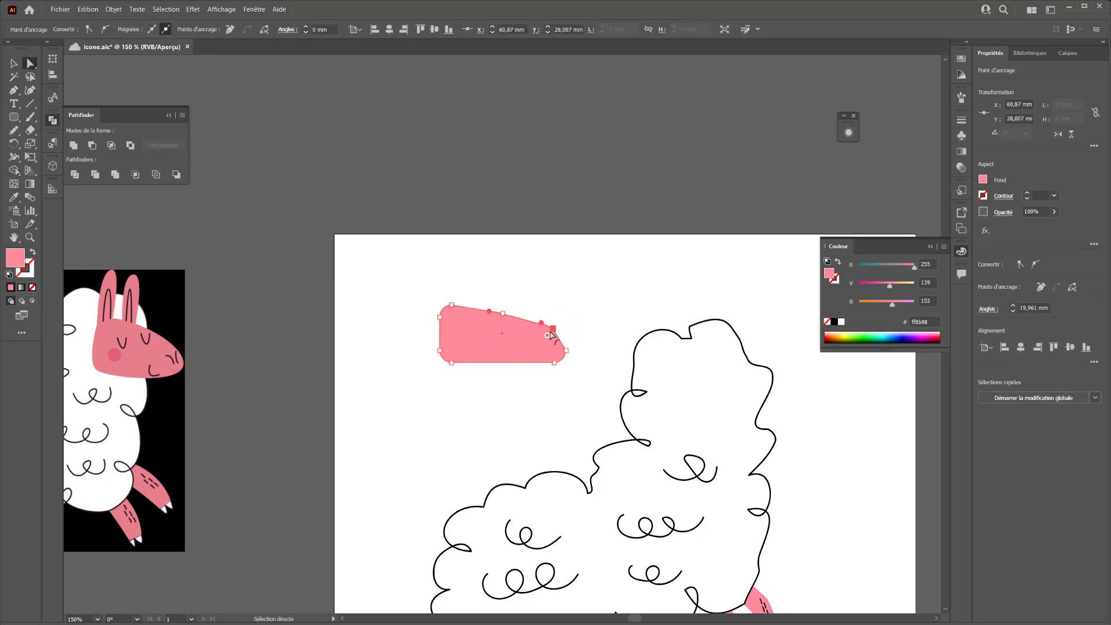
pyautogui.moveTo(548, 337); pyautogui.dragTo(485, 365)
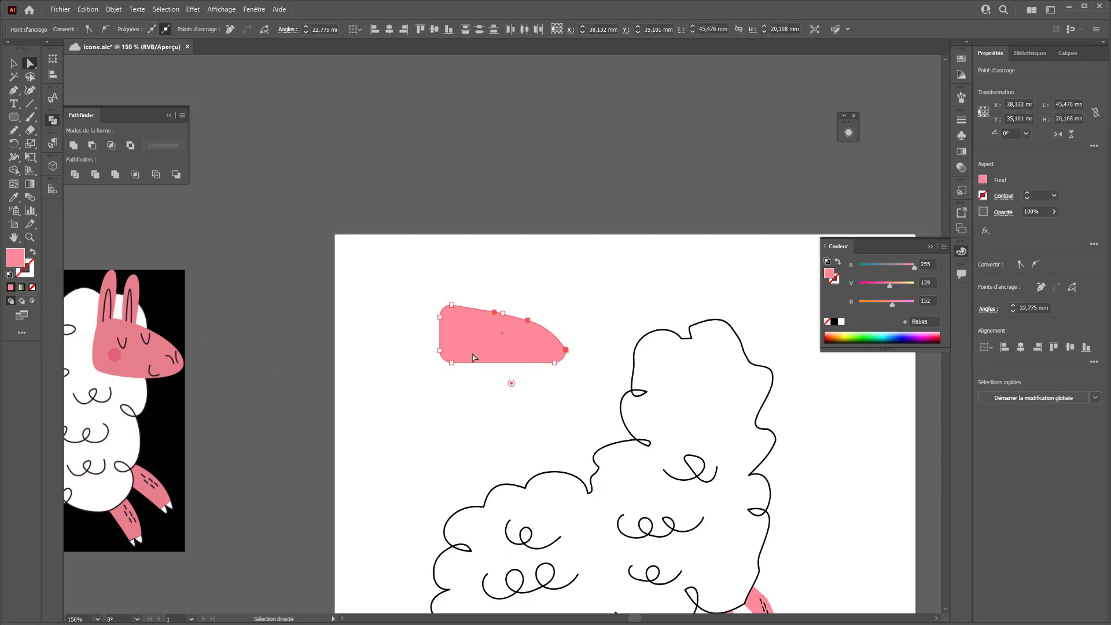
pyautogui.click(358, 337)
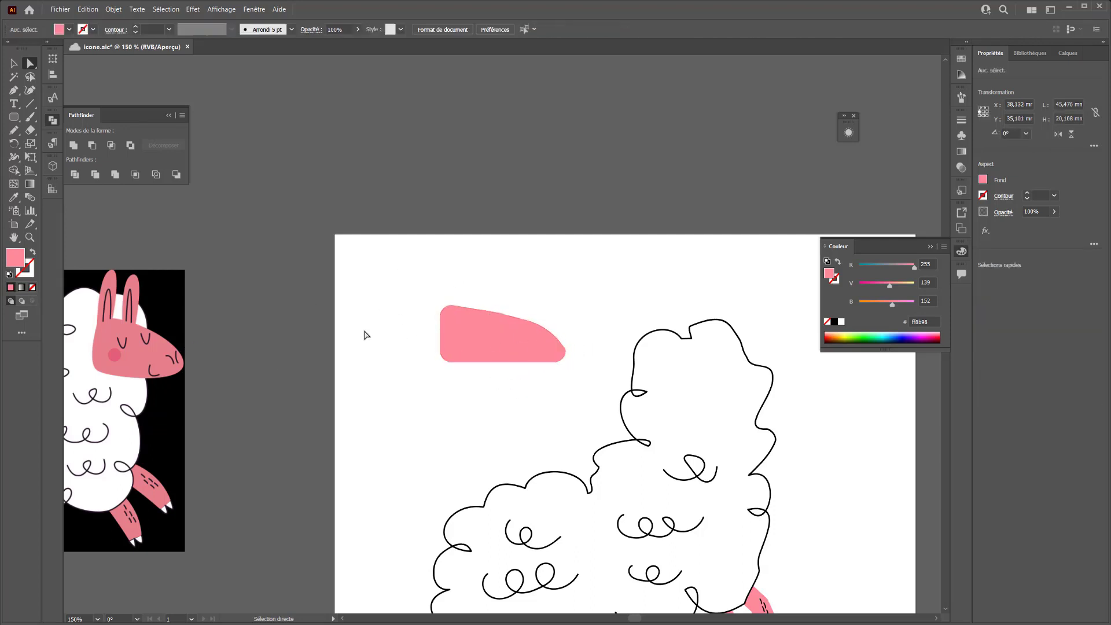
# Draw a narrow pink ellipse about 8.3 × 26.7 mm beside the head as the base of an ear
pyautogui.click(14, 116)
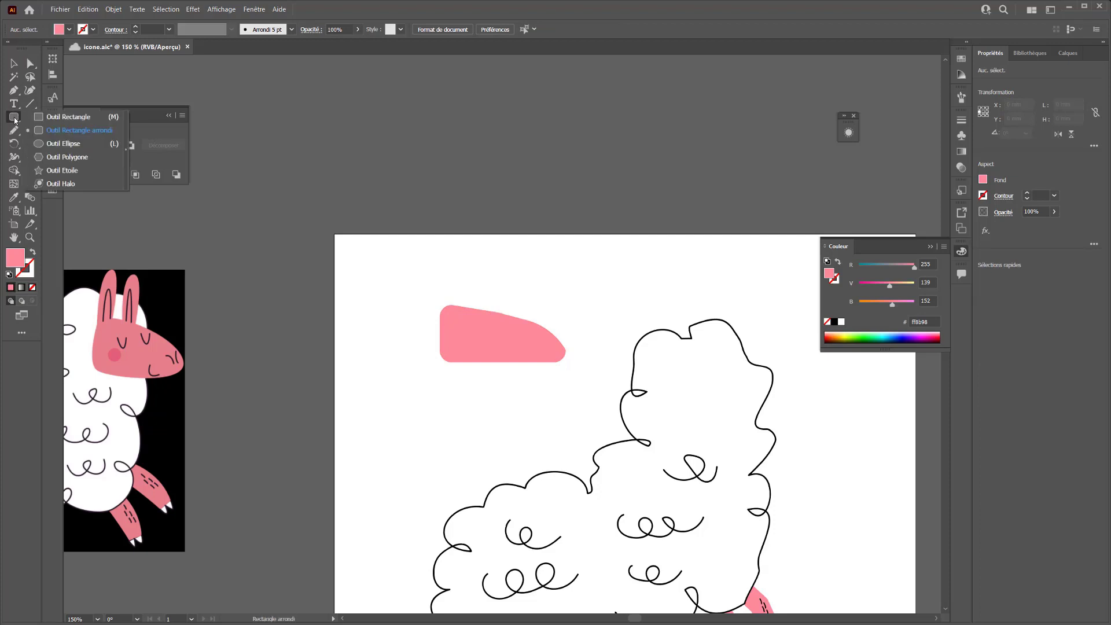
pyautogui.click(48, 143)
pyautogui.moveTo(355, 291); pyautogui.dragTo(379, 368)
pyautogui.press('a')
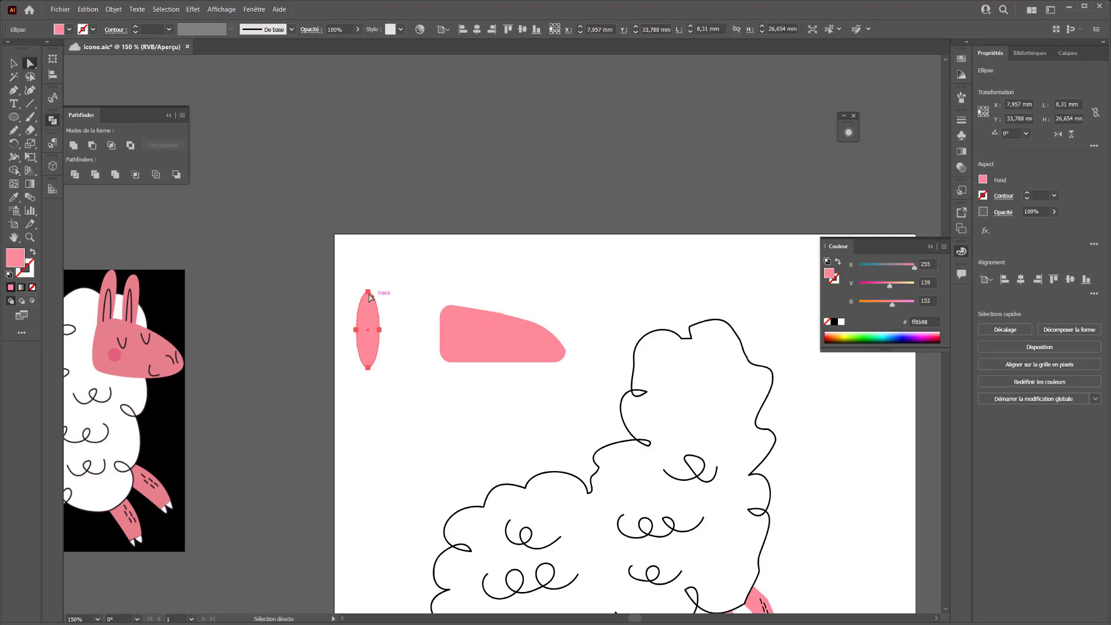
# Lean the ellipse's tip sideways, place it and a copy on the head as two ears, and shorten the front ear
pyautogui.moveTo(370, 297); pyautogui.dragTo(375, 287)
pyautogui.moveTo(380, 334); pyautogui.dragTo(489, 317)
pyautogui.click(495, 259)
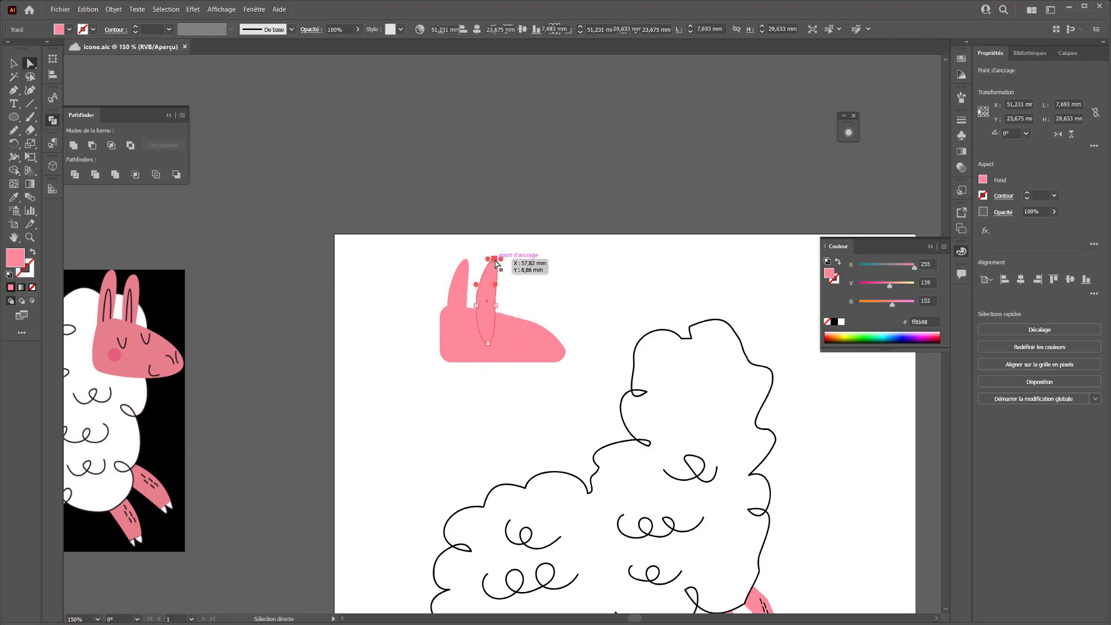
pyautogui.moveTo(495, 260); pyautogui.dragTo(488, 270)
pyautogui.click(380, 380)
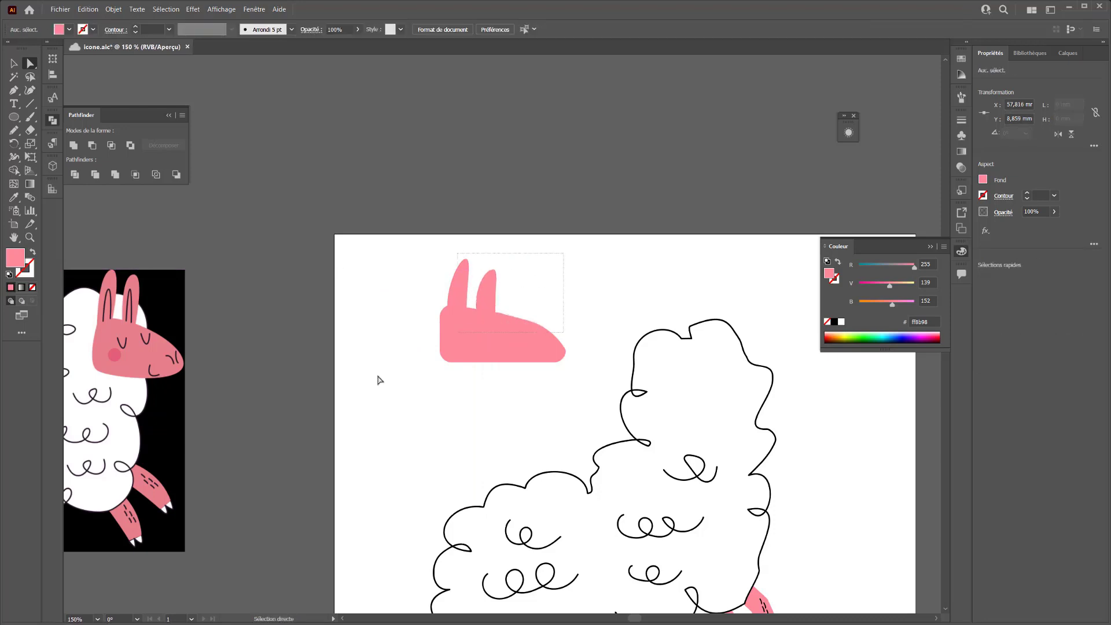
# Select the head with both ears and unite them into a single shape
pyautogui.hotkey('ctrl', 'a')
pyautogui.click(73, 145)
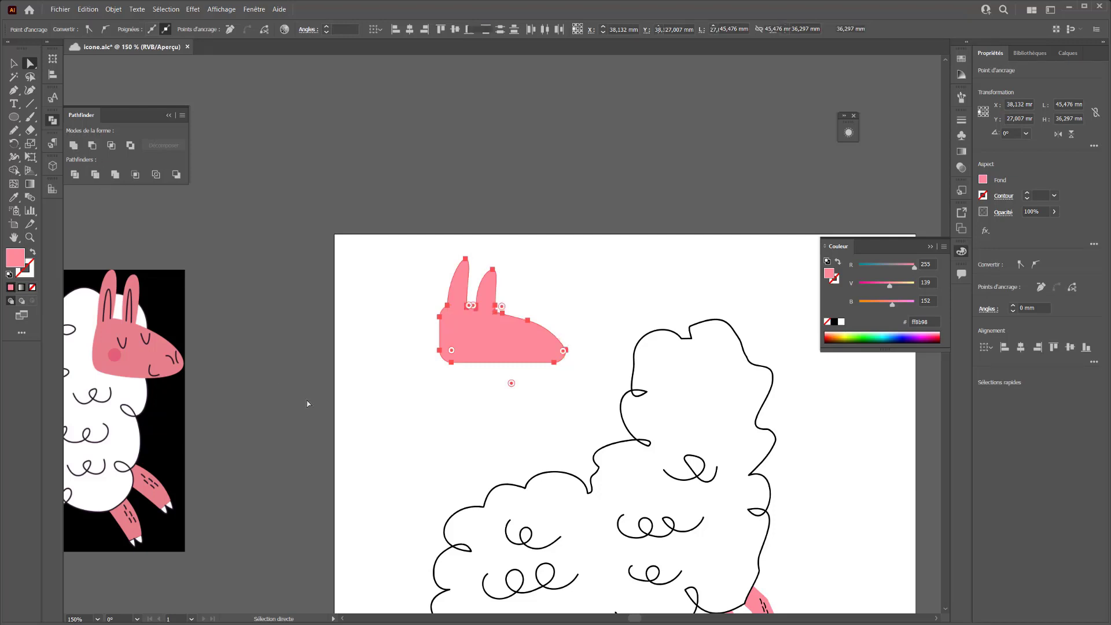
pyautogui.click(305, 400)
# Place the united head over the top of the llama's neck and enlarge it to about 51 × 49 mm
pyautogui.moveTo(494, 346); pyautogui.dragTo(769, 423)
pyautogui.moveTo(794, 500); pyautogui.dragTo(675, 477)
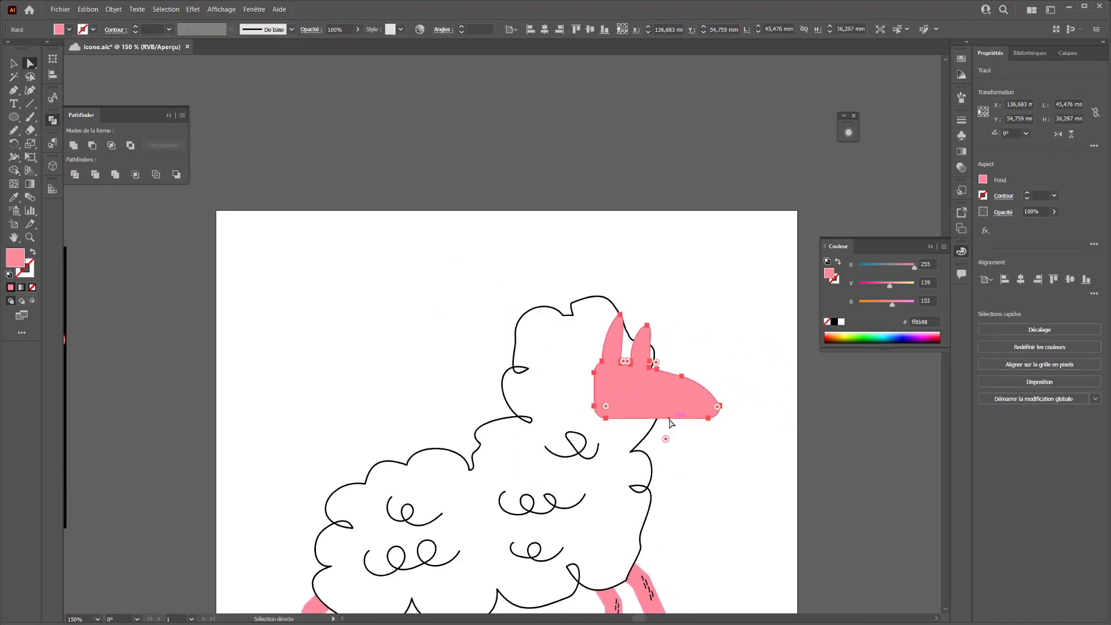
pyautogui.click(12, 65)
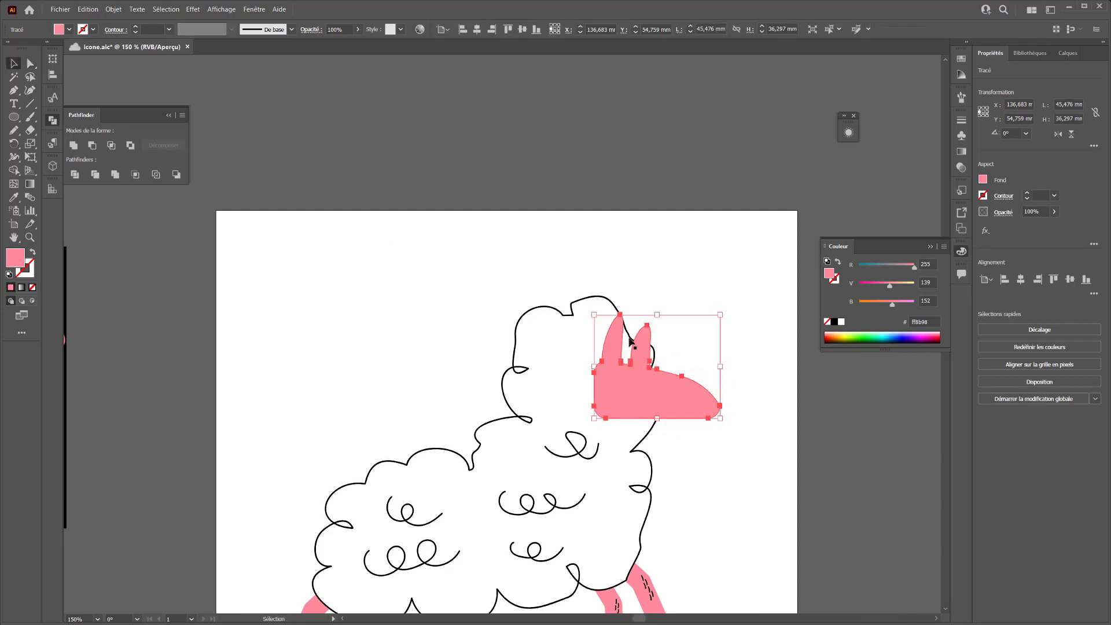
pyautogui.moveTo(596, 314)
pyautogui.mouseDown()
pyautogui.moveTo(572, 299)
pyautogui.moveTo(580, 306)
pyautogui.mouseUp()
pyautogui.moveTo(419, 303); pyautogui.dragTo(488, 310)
pyautogui.moveTo(707, 427); pyautogui.dragTo(700, 417)
pyautogui.moveTo(712, 300); pyautogui.dragTo(715, 279)
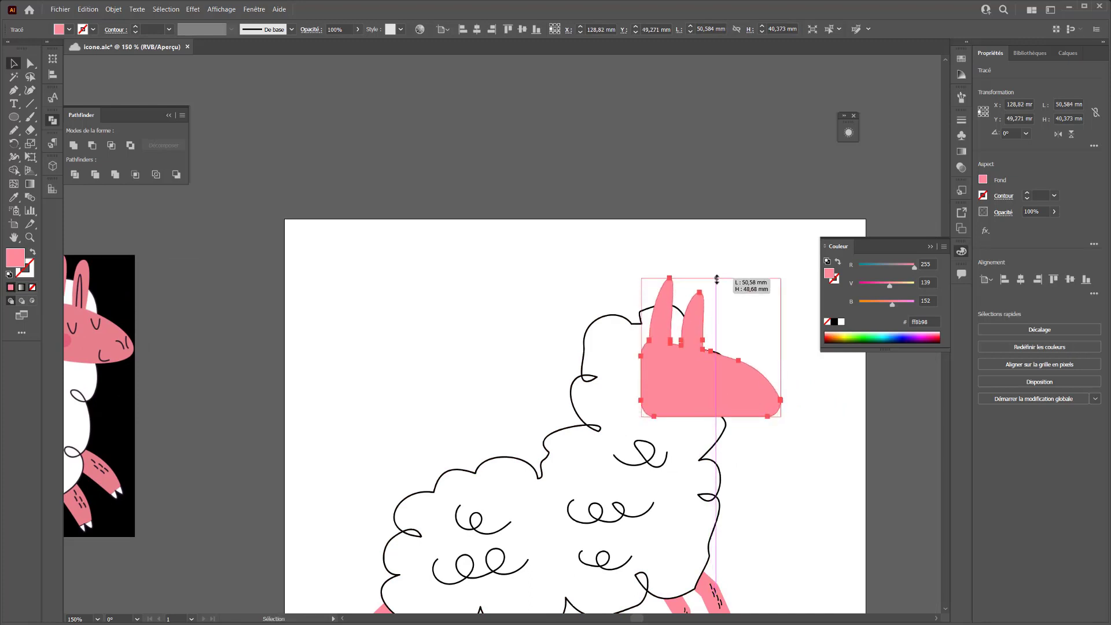
pyautogui.moveTo(669, 396); pyautogui.dragTo(655, 386)
pyautogui.click(507, 313)
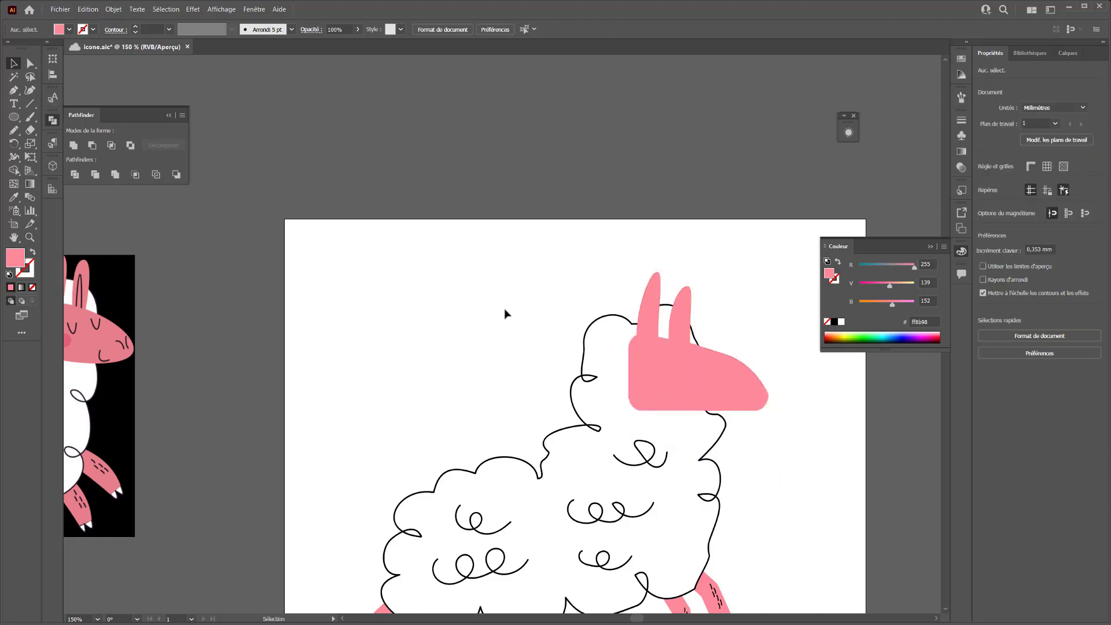
# Set up the Paintbrush with a black stroke and a 0.25 pt weight
pyautogui.press('space')
pyautogui.moveTo(506, 312); pyautogui.dragTo(545, 302)
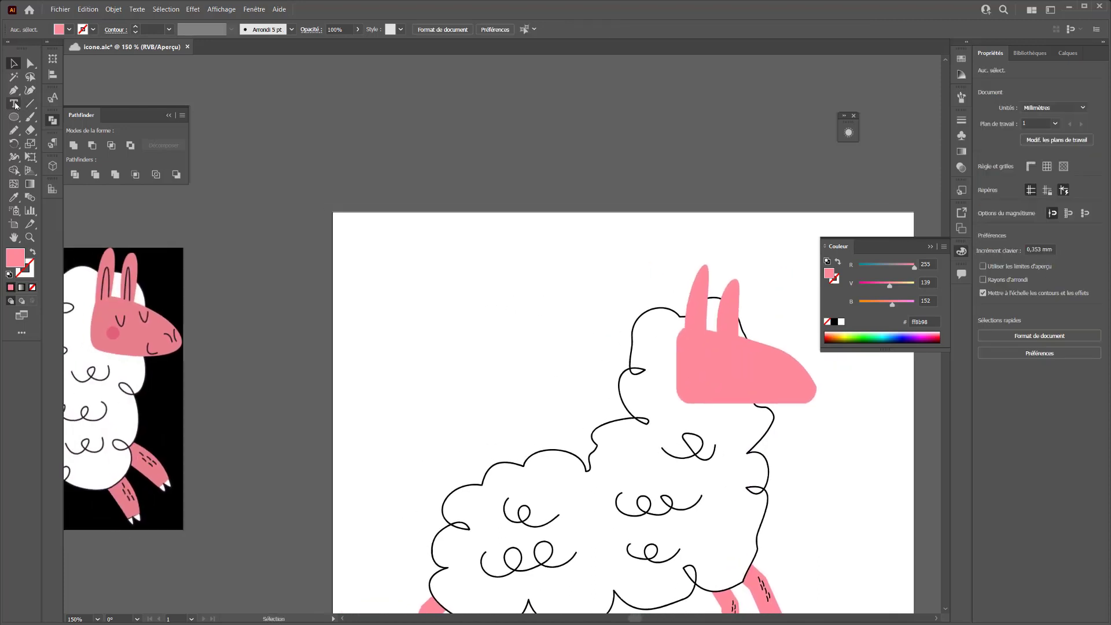
pyautogui.click(30, 117)
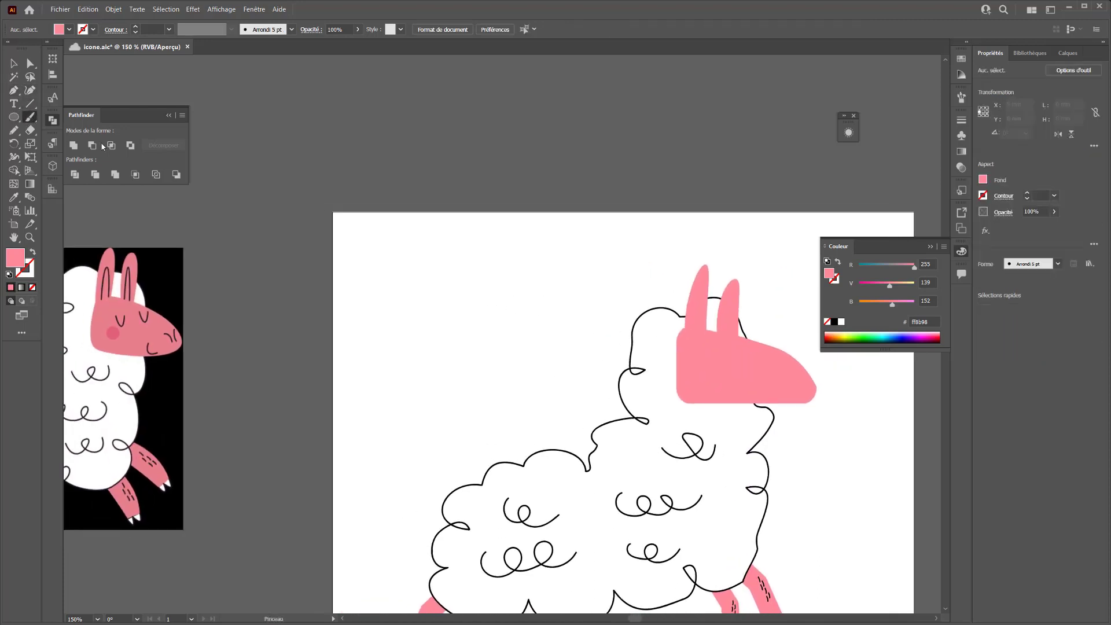
pyautogui.click(292, 30)
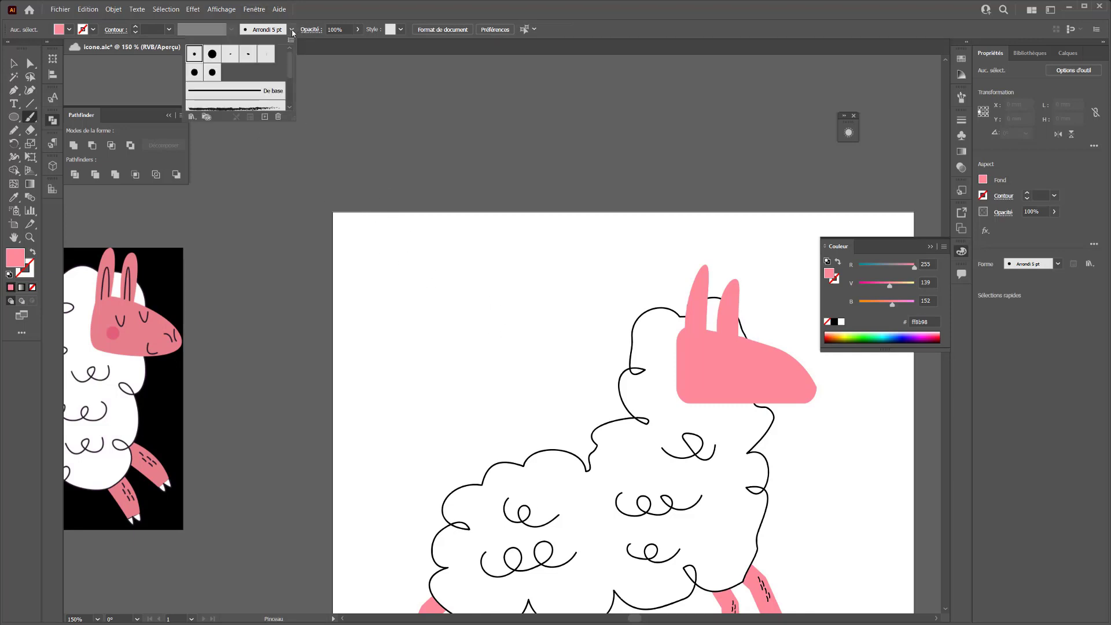
pyautogui.click(250, 91)
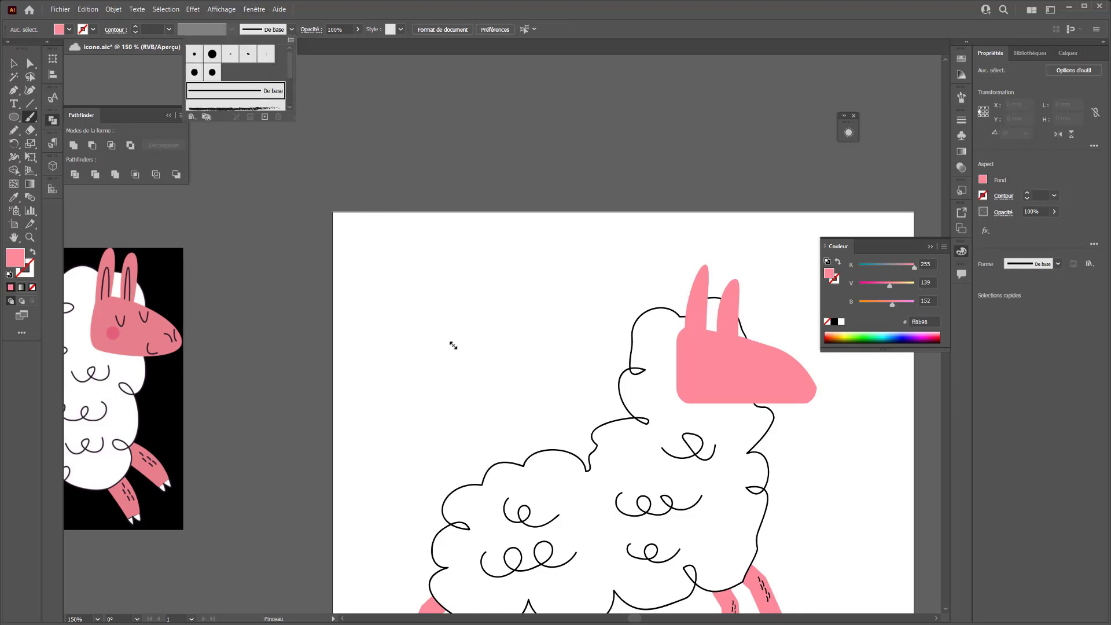
pyautogui.click(451, 308)
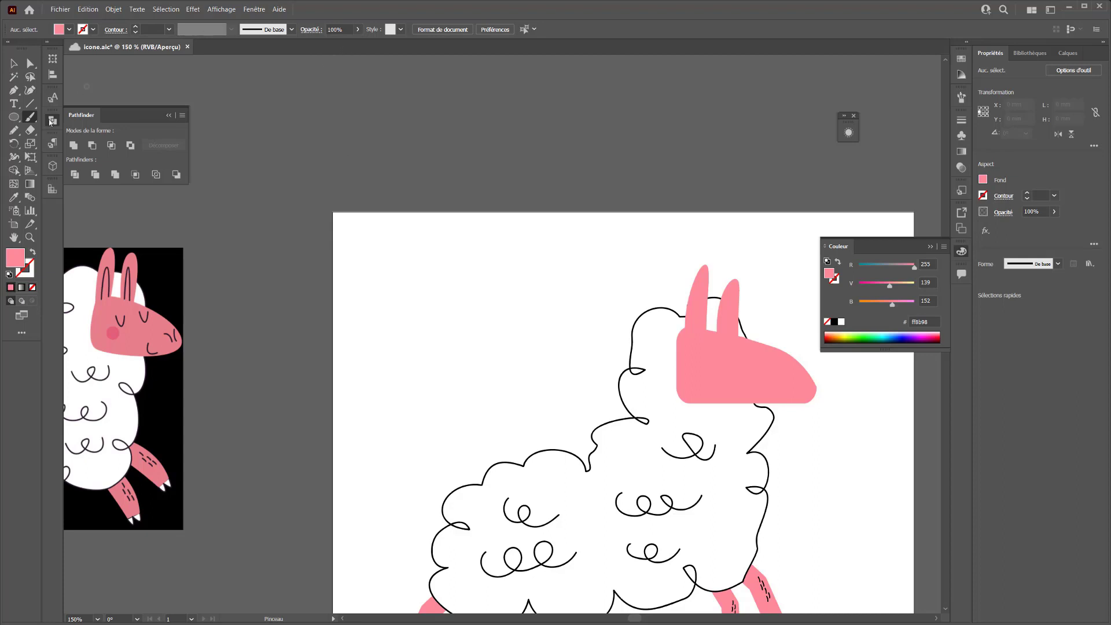
pyautogui.click(32, 273)
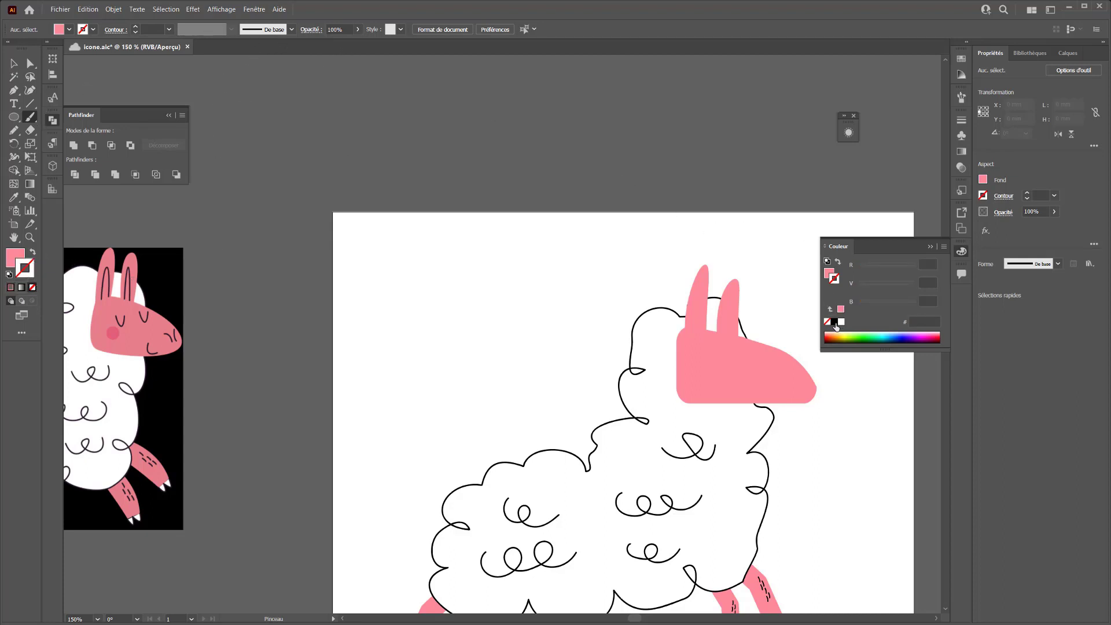
pyautogui.click(835, 322)
pyautogui.click(169, 30)
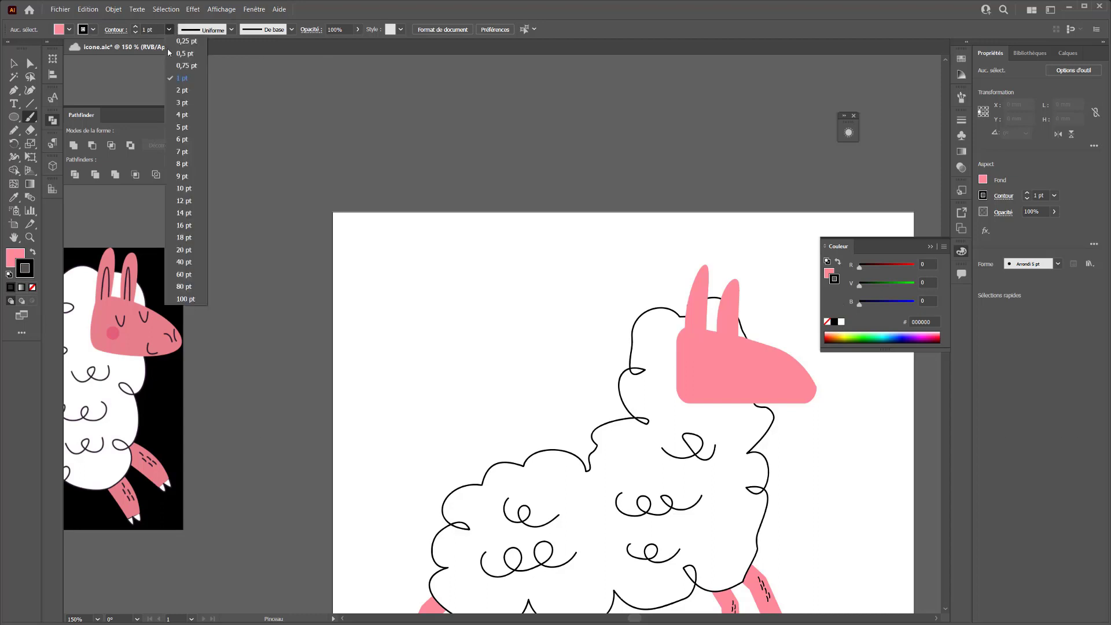
pyautogui.click(177, 39)
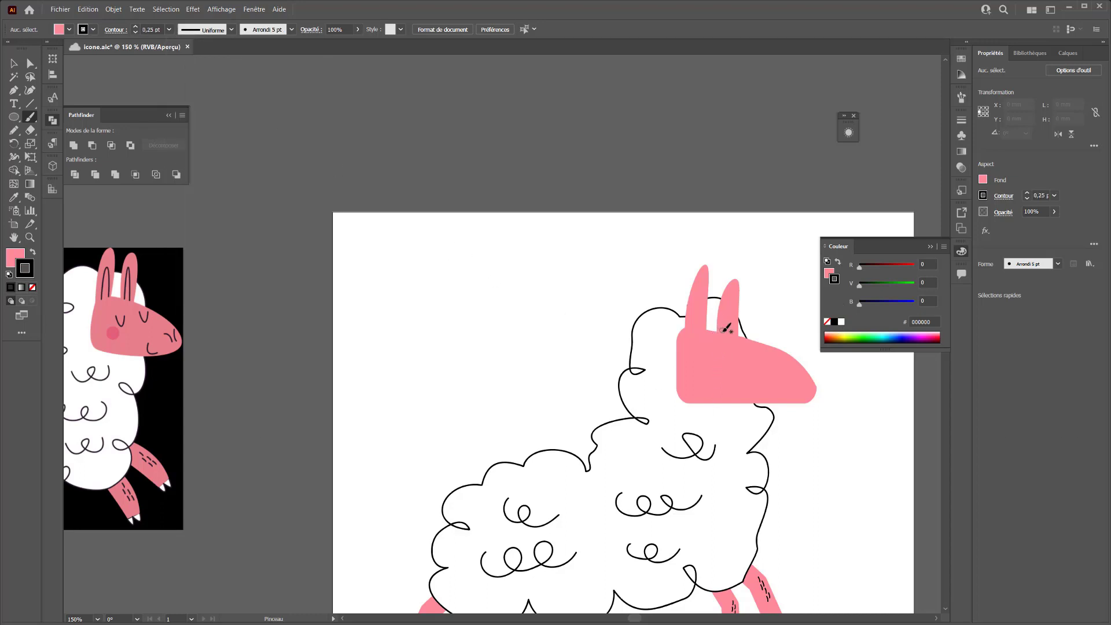
# Paint a narrow arched line inside each ear and set both strokes to 0.25 pt
pyautogui.moveTo(723, 331)
pyautogui.mouseDown()
pyautogui.moveTo(732, 300)
pyautogui.moveTo(732, 333)
pyautogui.moveTo(695, 310)
pyautogui.moveTo(702, 298)
pyautogui.moveTo(702, 330)
pyautogui.mouseUp()
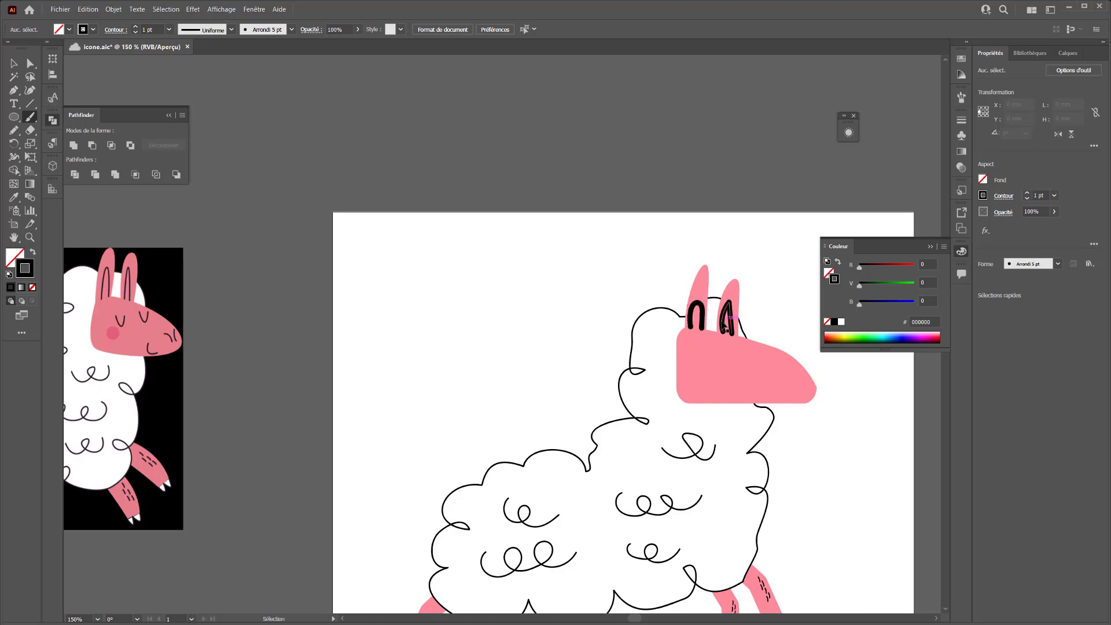
pyautogui.keyDown('ctrl'); pyautogui.click(724, 324); pyautogui.keyUp('ctrl')
pyautogui.keyDown('ctrl'); pyautogui.keyDown('shift'); pyautogui.click(702, 319); pyautogui.keyUp('shift'); pyautogui.keyUp('ctrl')
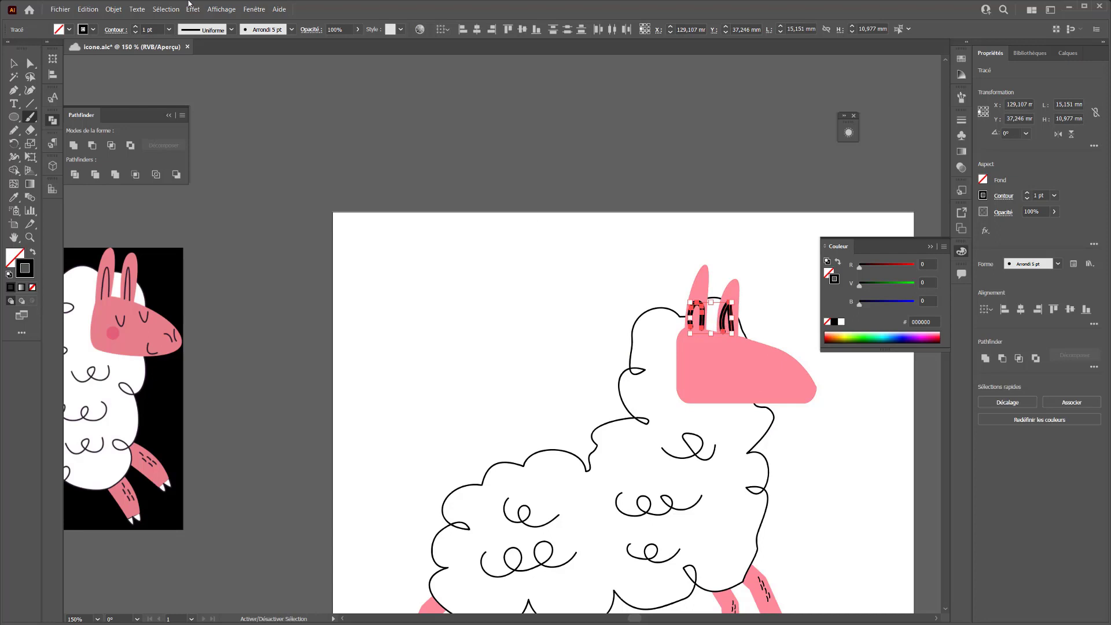
pyautogui.click(171, 33)
pyautogui.click(182, 42)
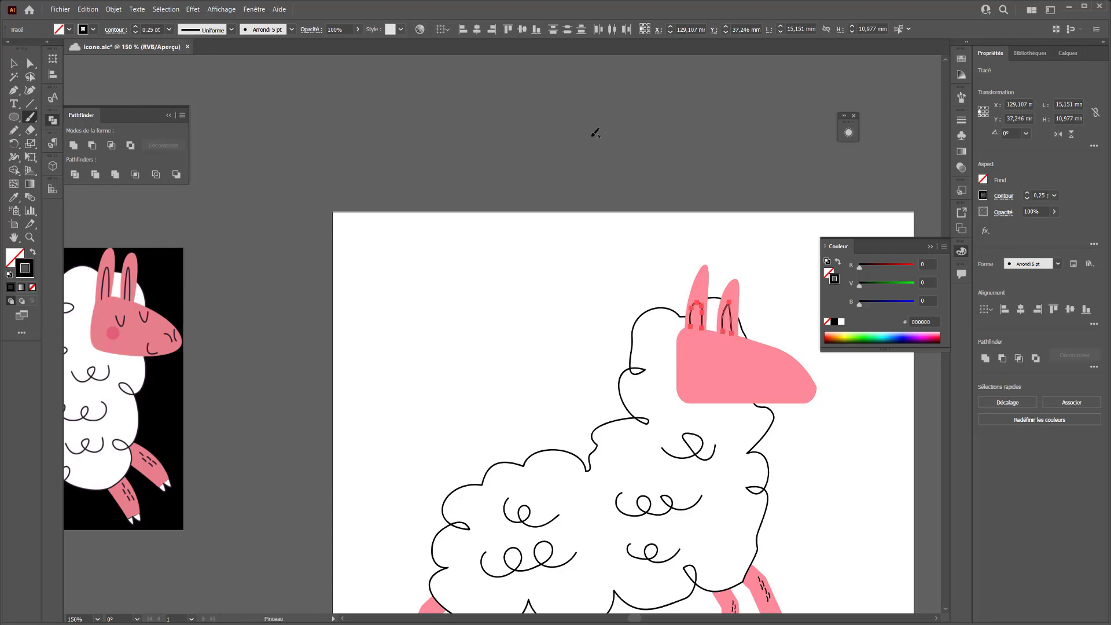
pyautogui.keyDown('ctrl'); pyautogui.click(610, 258); pyautogui.keyUp('ctrl')
# Paint two curved closed eyes, a small mouth and two nostril lines on the head
pyautogui.moveTo(584, 352)
pyautogui.mouseDown()
pyautogui.moveTo(546, 311)
pyautogui.moveTo(559, 304)
pyautogui.mouseUp()
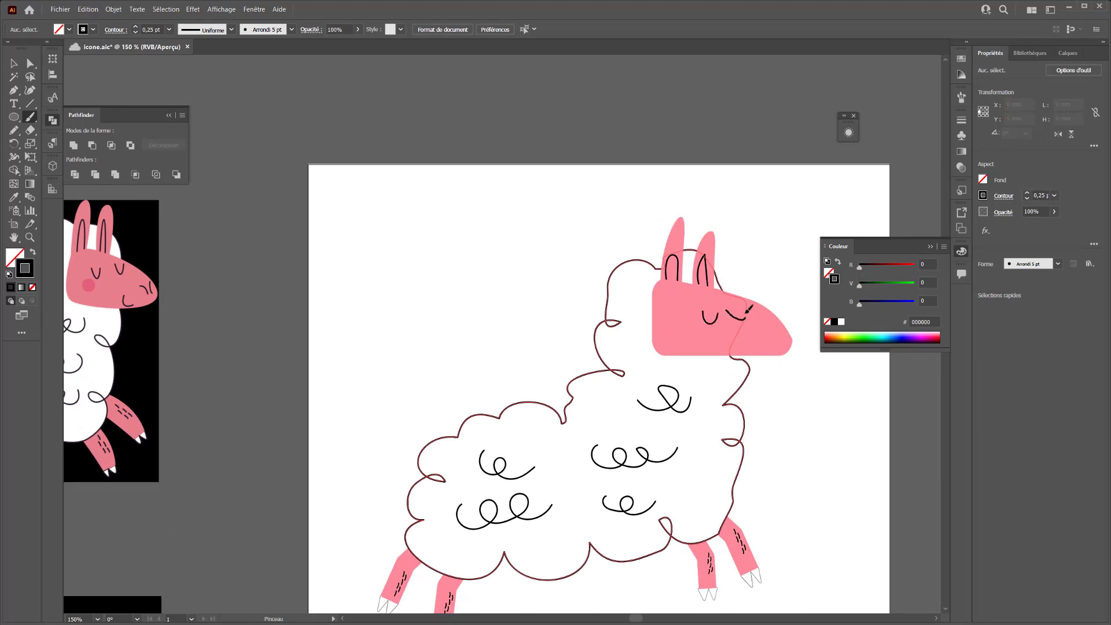
pyautogui.moveTo(742, 307); pyautogui.dragTo(741, 308)
# Draw a circle about 4.9 mm wide on the llama's cheek and swap its fill and stroke so it has no outline
pyautogui.click(14, 116)
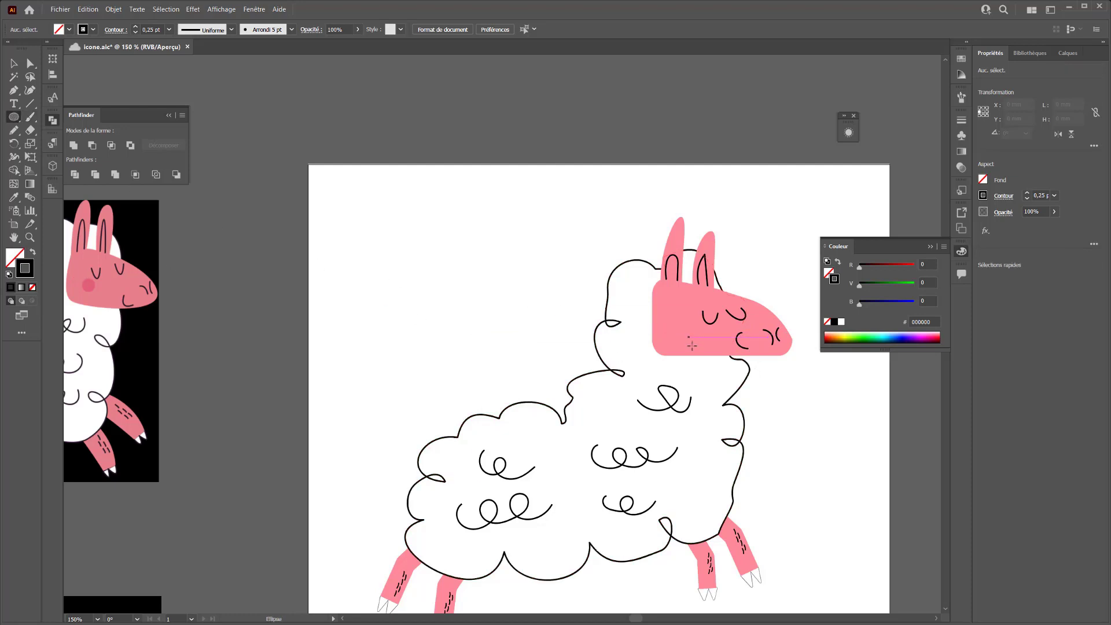
pyautogui.moveTo(685, 326); pyautogui.dragTo(701, 344)
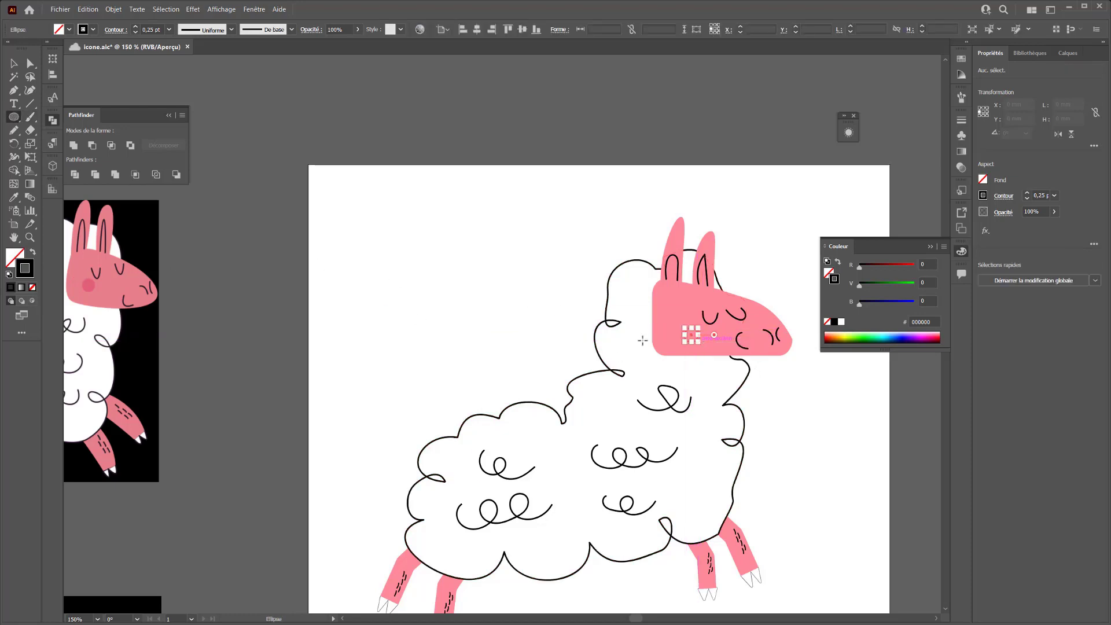
pyautogui.click(34, 253)
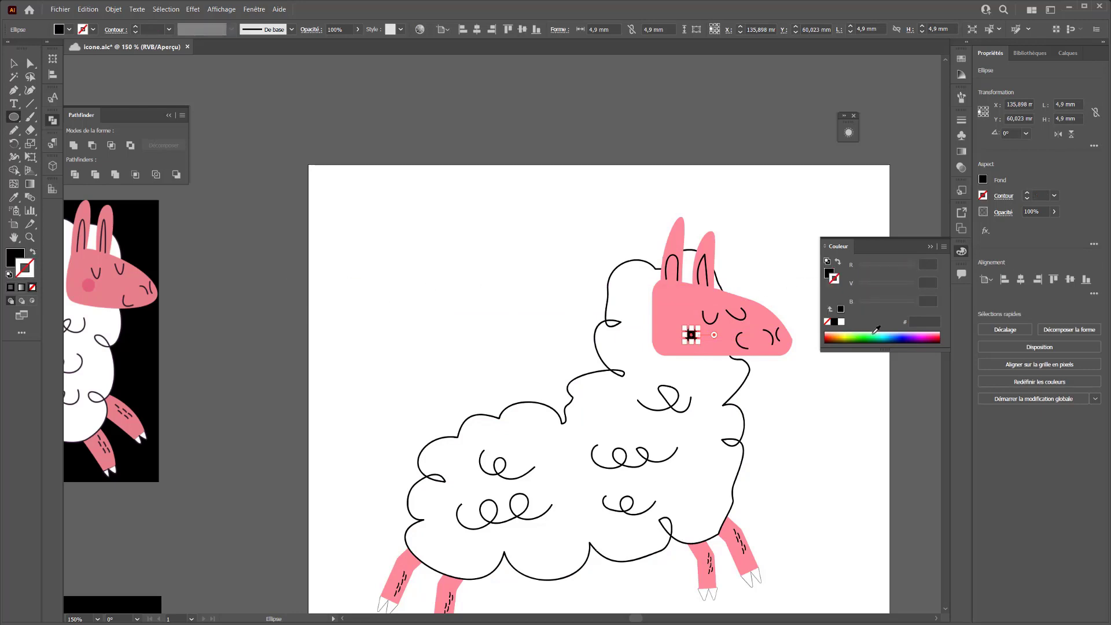
# Sample the head's pink onto the cheek circle and adjust the fill to the mauve pink DA72AC
pyautogui.press('i')
pyautogui.click(700, 324)
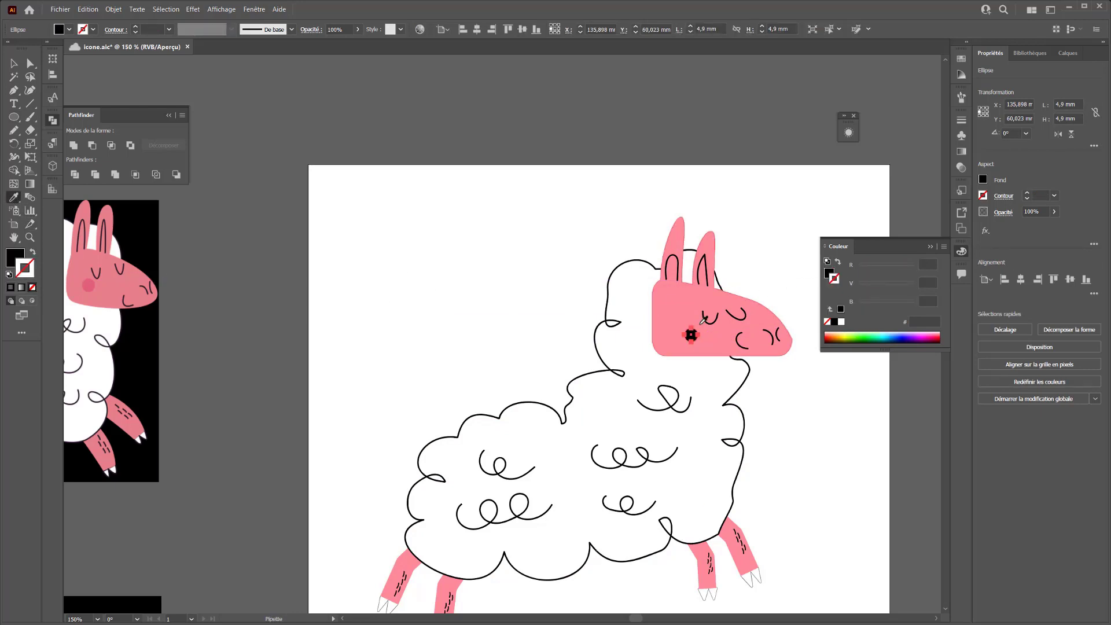
pyautogui.click(833, 274)
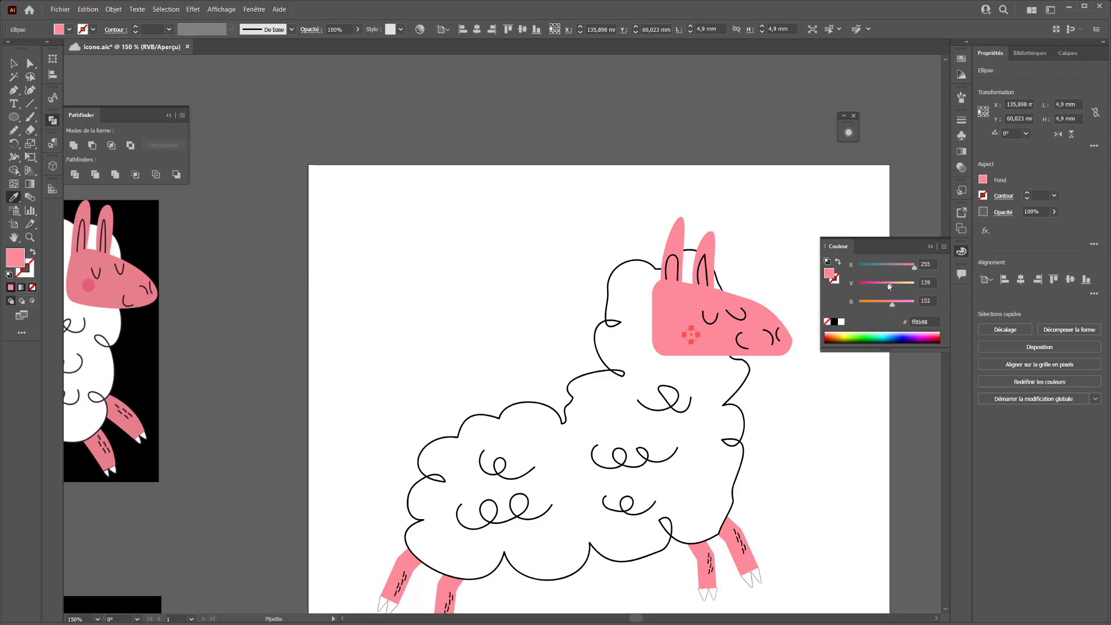
pyautogui.moveTo(890, 286); pyautogui.dragTo(885, 285)
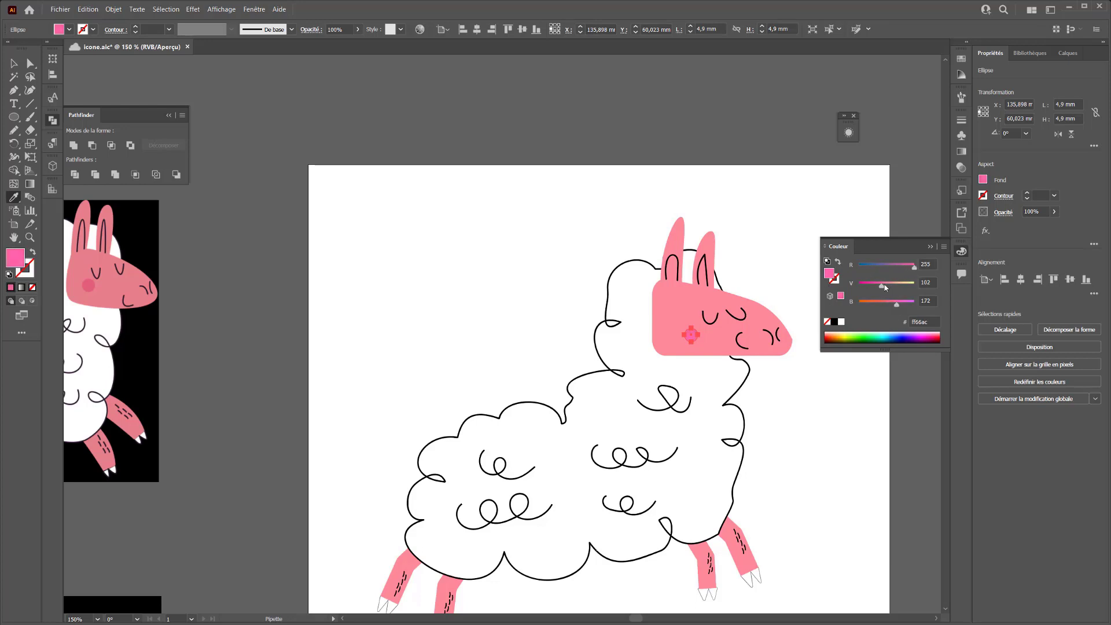
pyautogui.moveTo(883, 286); pyautogui.dragTo(886, 285)
pyautogui.click(905, 266)
# Enlarge the cheek circle to about 7.2 mm and brighten its fill to FF72AC
pyautogui.click(14, 63)
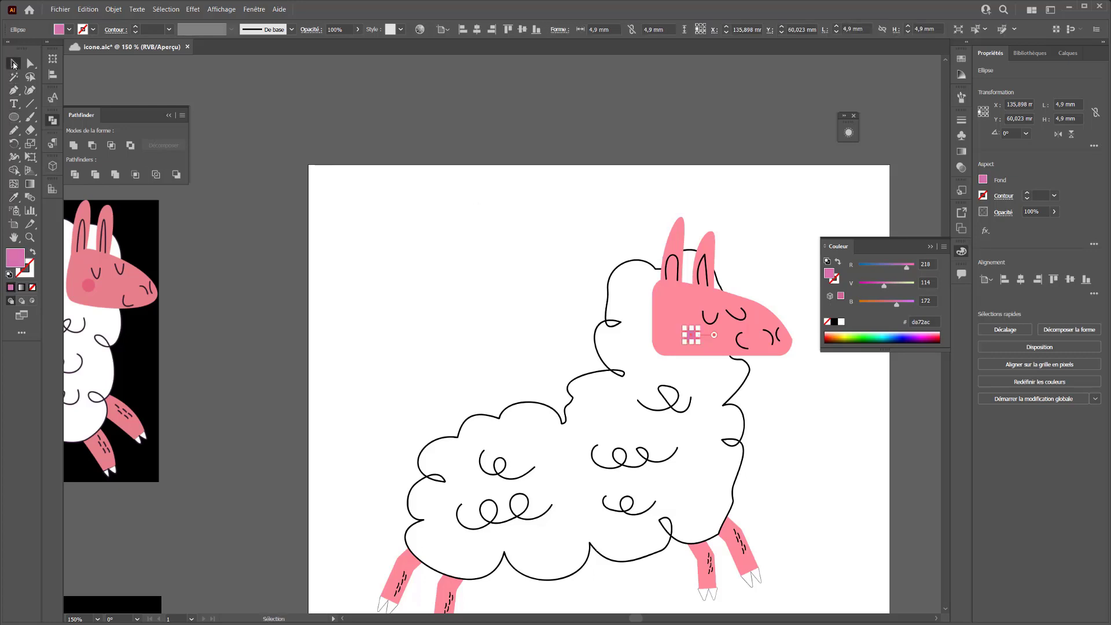
pyautogui.click(698, 341)
pyautogui.moveTo(699, 341); pyautogui.dragTo(688, 339)
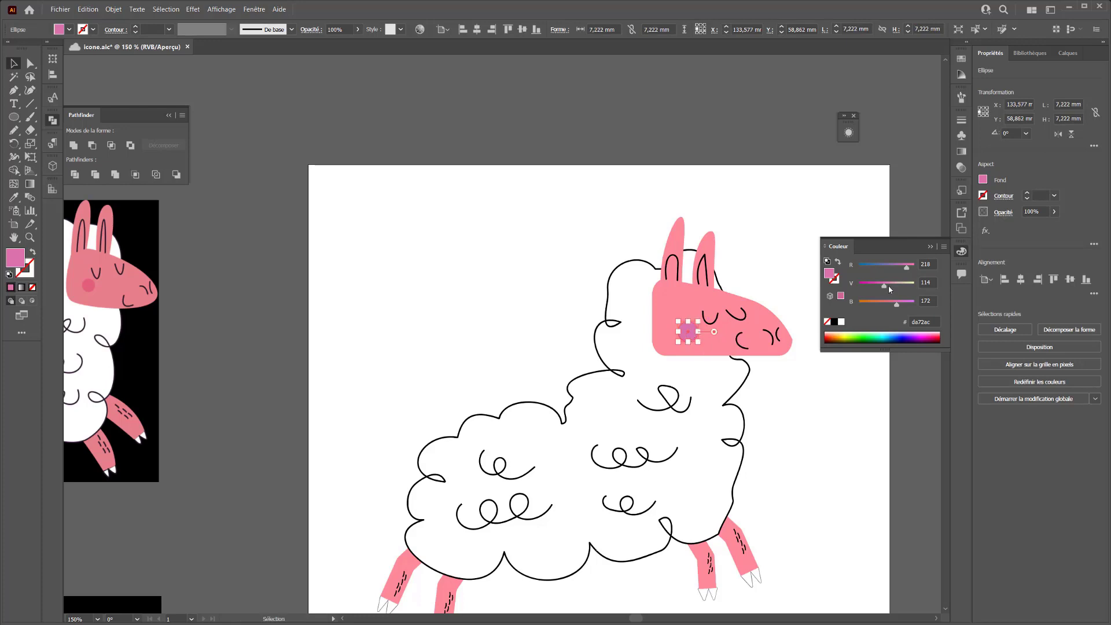
pyautogui.moveTo(912, 268); pyautogui.dragTo(920, 264)
pyautogui.click(464, 318)
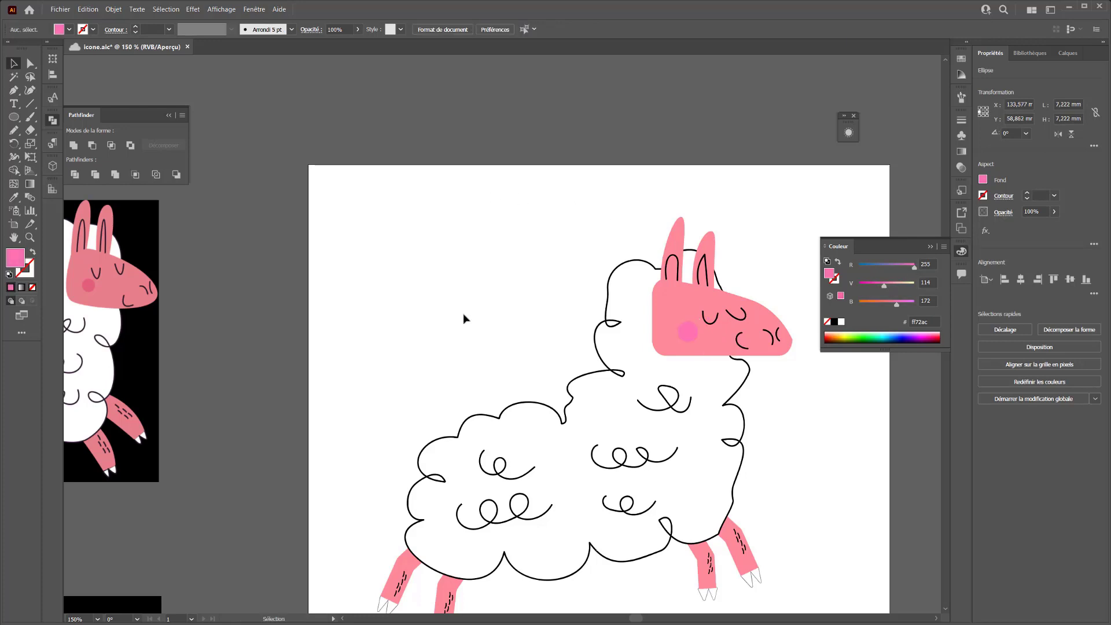
# Reshape the body outline's notch between the back and neck into a small wool loop, deleting the surplus anchor point with the Pen tool
pyautogui.hotkey('ctrl', '-')
pyautogui.hotkey('ctrl', '-')
pyautogui.hotkey('ctrl', '-')
pyautogui.hotkey('ctrl', '+')
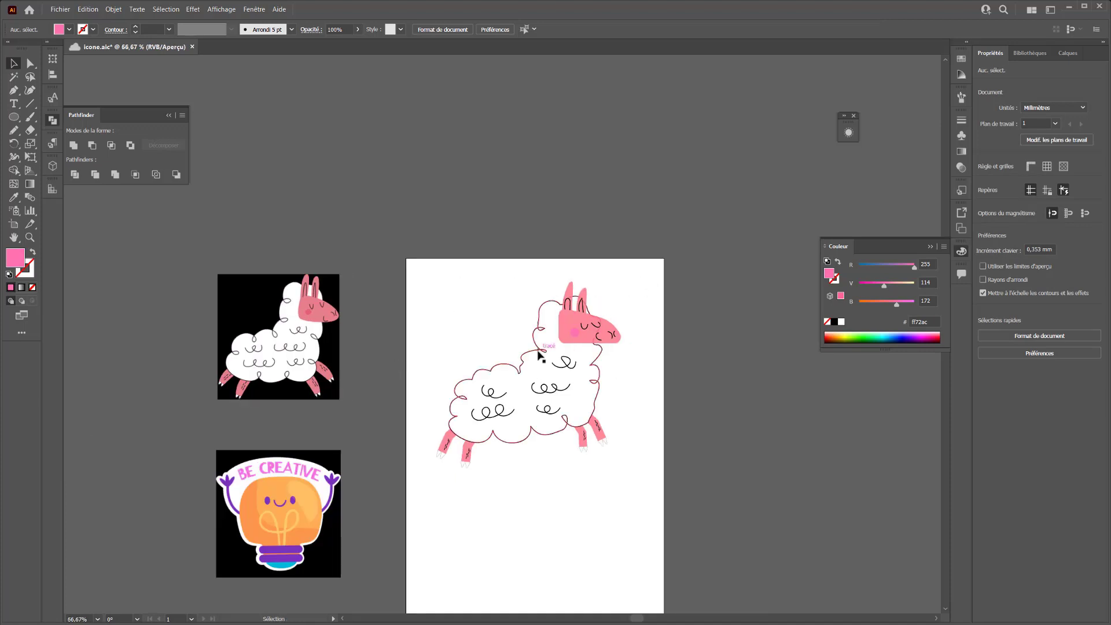
pyautogui.click(522, 376)
pyautogui.hotkey('ctrl', '+')
pyautogui.hotkey('ctrl', '+')
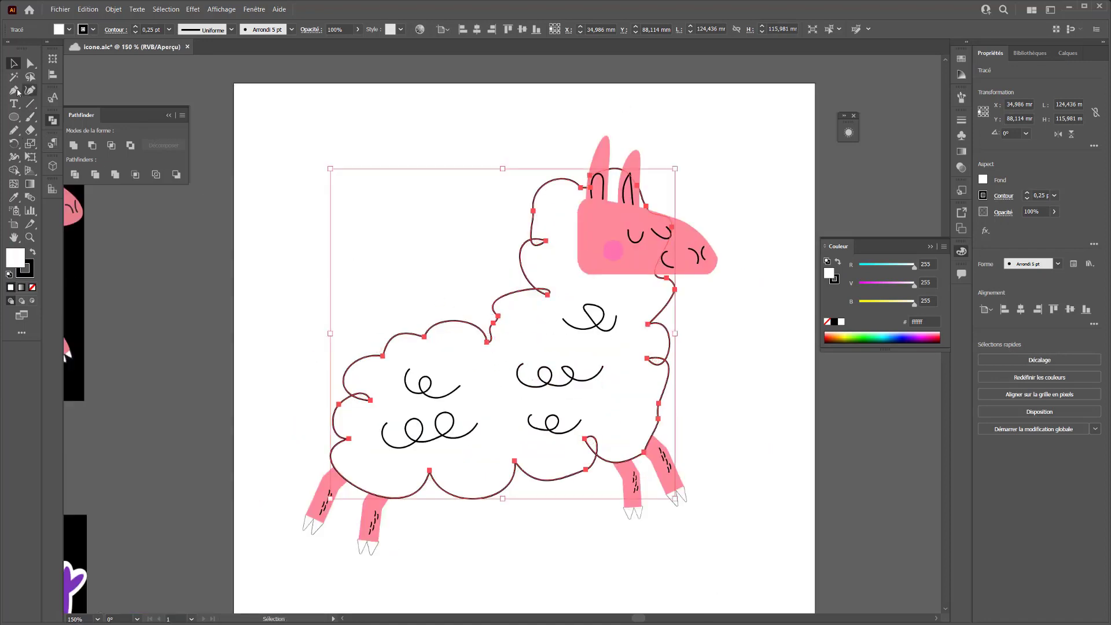
pyautogui.click(17, 91)
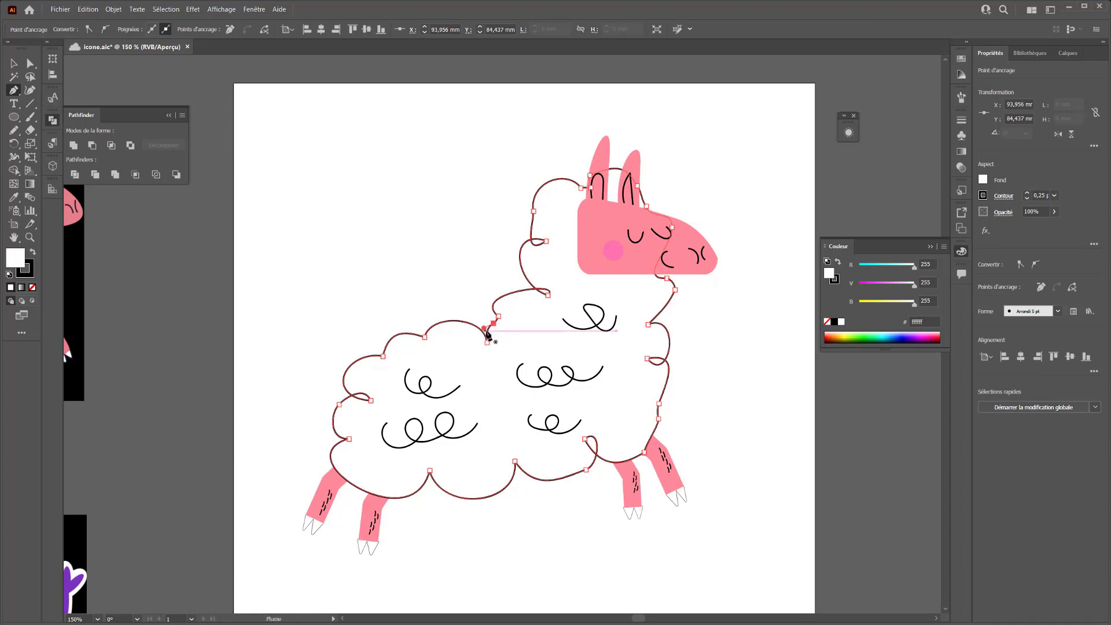
pyautogui.moveTo(484, 329); pyautogui.dragTo(452, 333)
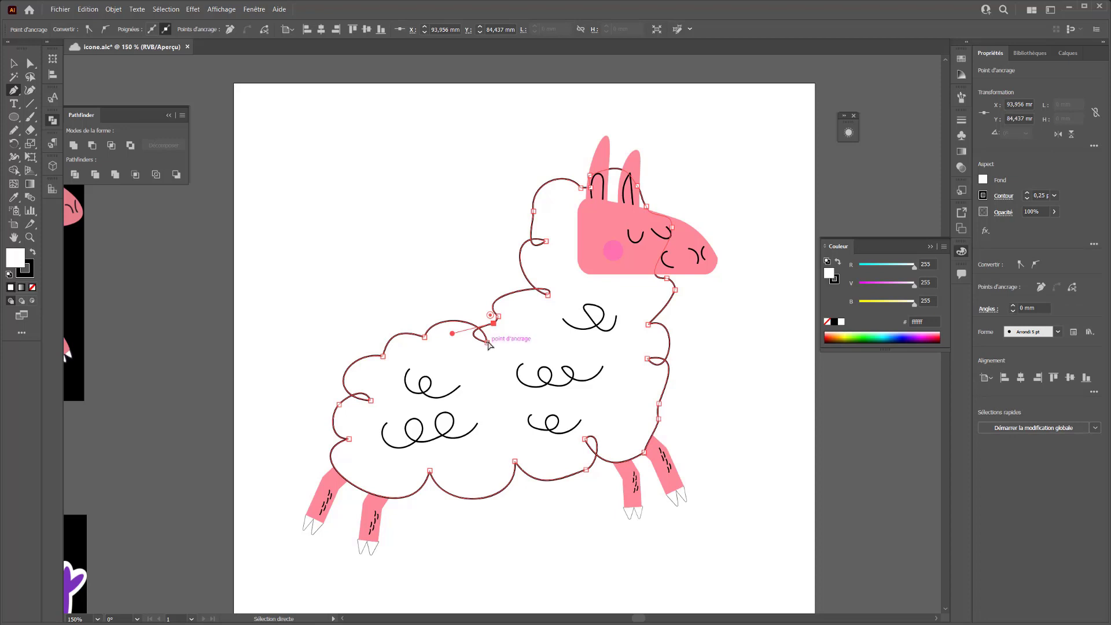
pyautogui.hotkey('ctrl', 'z')
pyautogui.moveTo(497, 322); pyautogui.dragTo(529, 366)
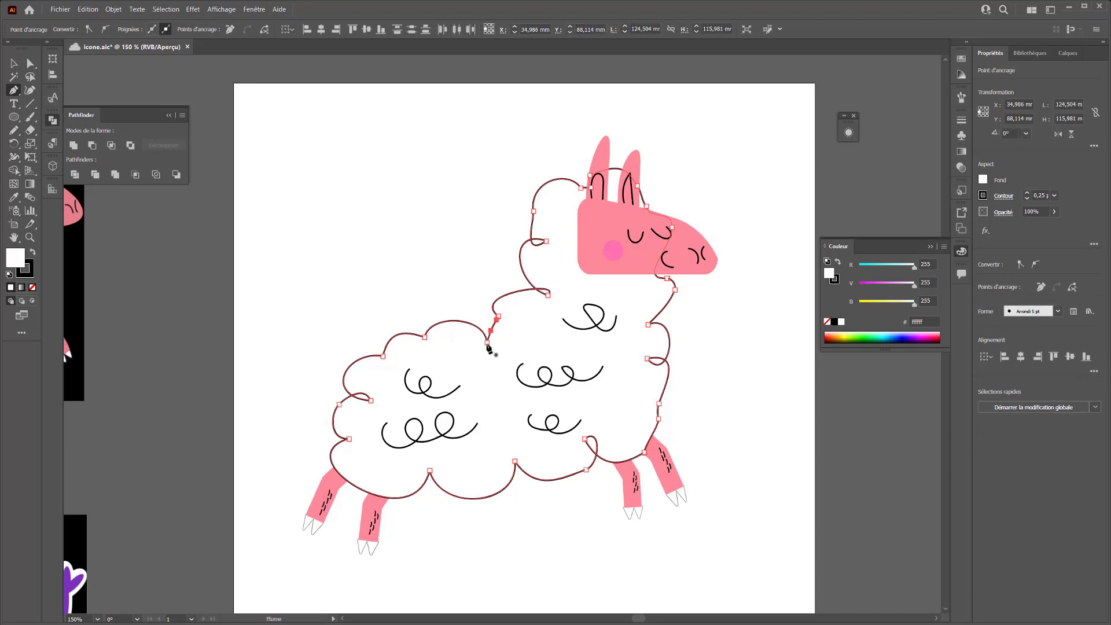
pyautogui.moveTo(475, 352); pyautogui.dragTo(528, 313)
pyautogui.hotkey('ctrl', 'z')
pyautogui.keyDown('ctrl'); pyautogui.click(487, 342); pyautogui.keyUp('ctrl')
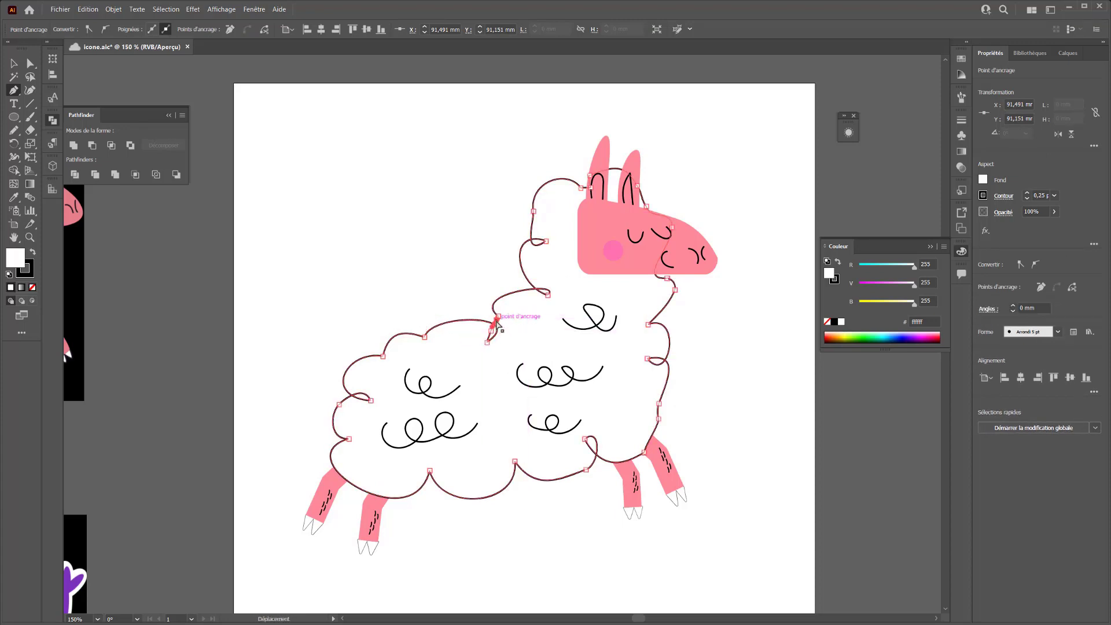
pyautogui.moveTo(493, 327)
pyautogui.mouseDown()
pyautogui.moveTo(482, 331)
pyautogui.moveTo(498, 321)
pyautogui.mouseUp()
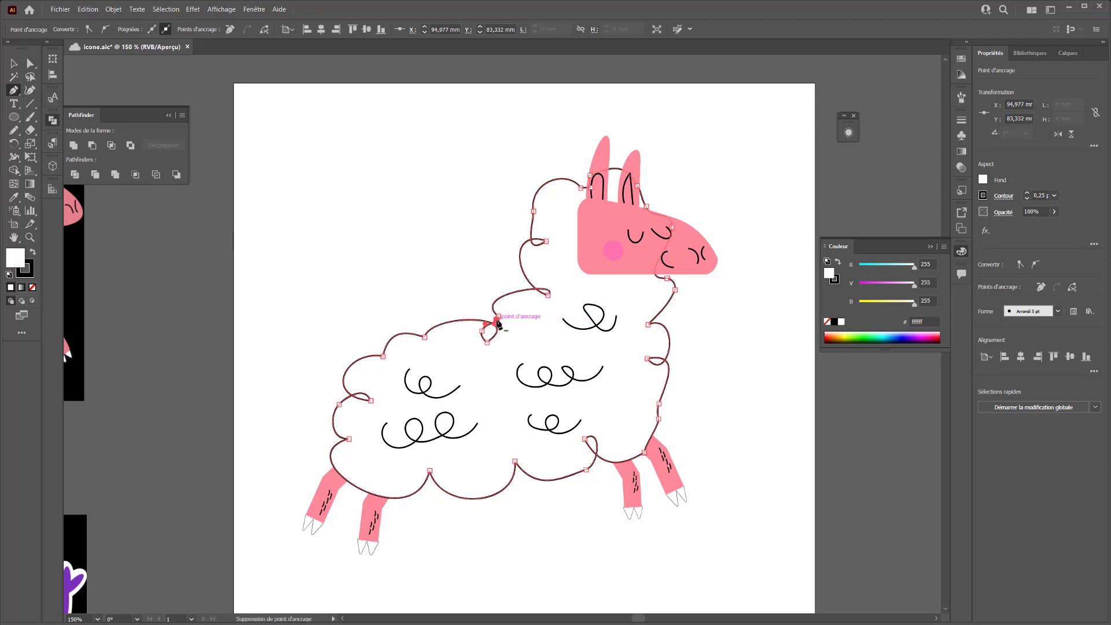
pyautogui.click(497, 320)
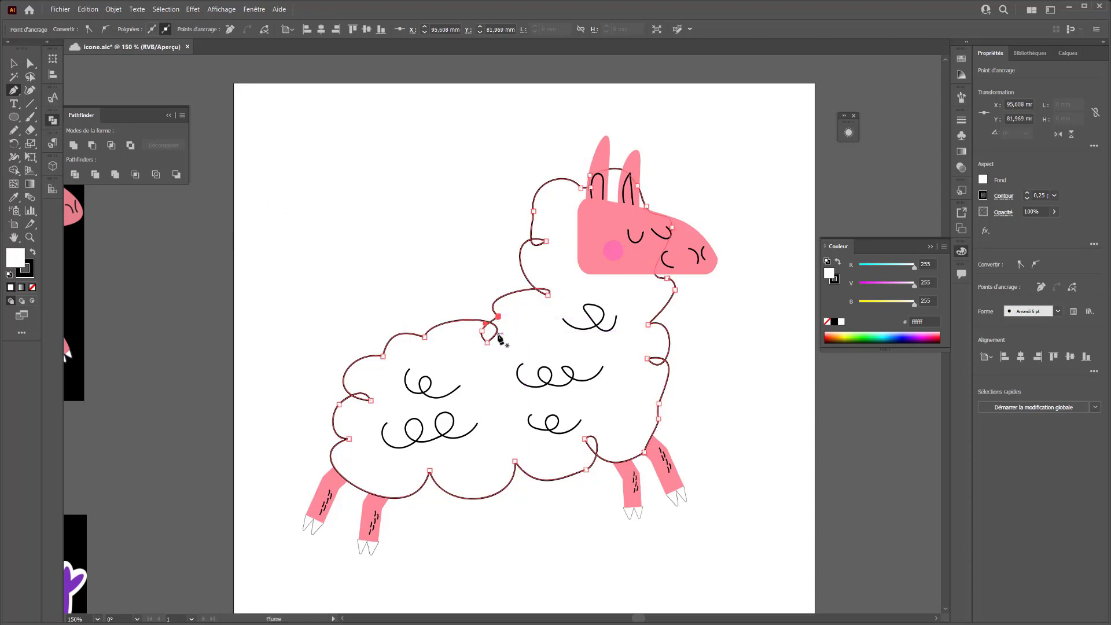
pyautogui.hotkey('ctrl', '-')
pyautogui.hotkey('ctrl', '-')
pyautogui.scroll(-4, 499, 335)
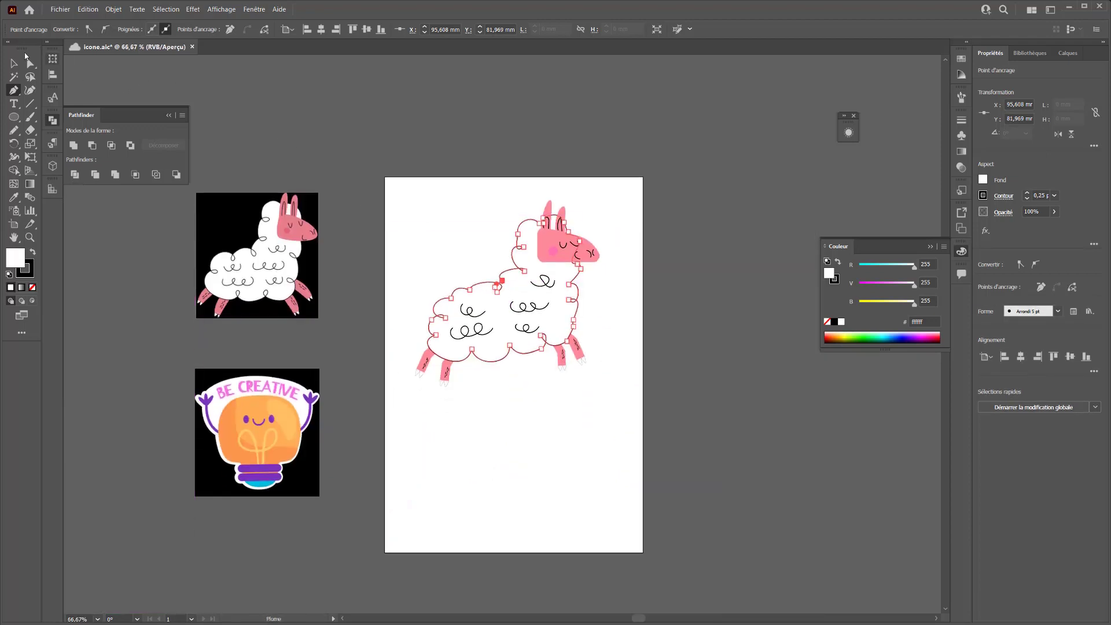
pyautogui.click(14, 62)
pyautogui.click(603, 203)
pyautogui.moveTo(633, 183); pyautogui.dragTo(453, 394)
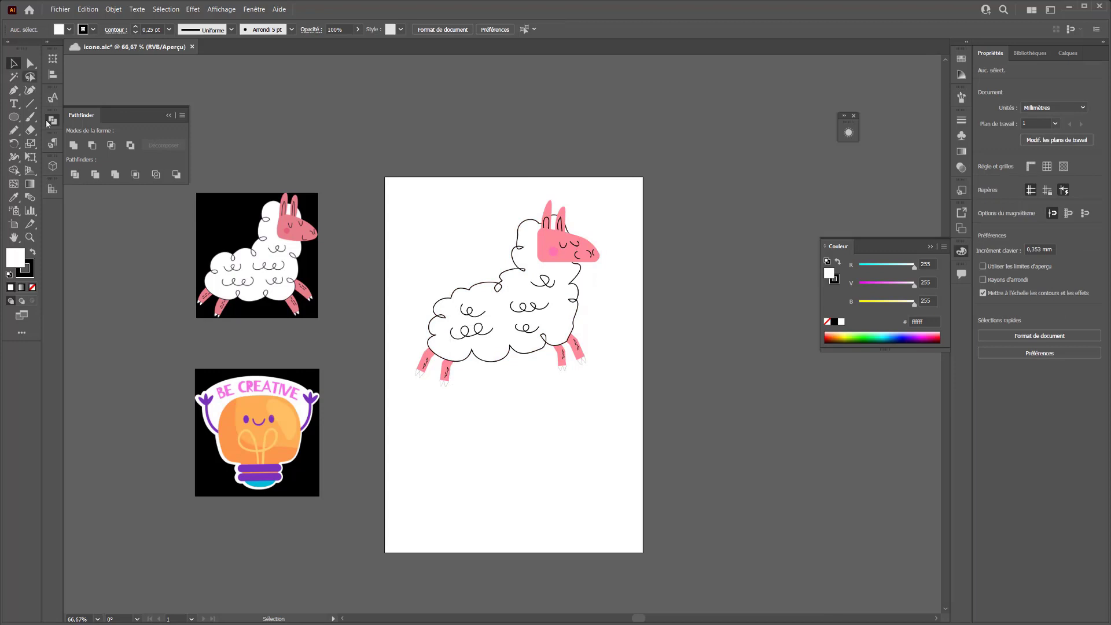
pyautogui.click(14, 90)
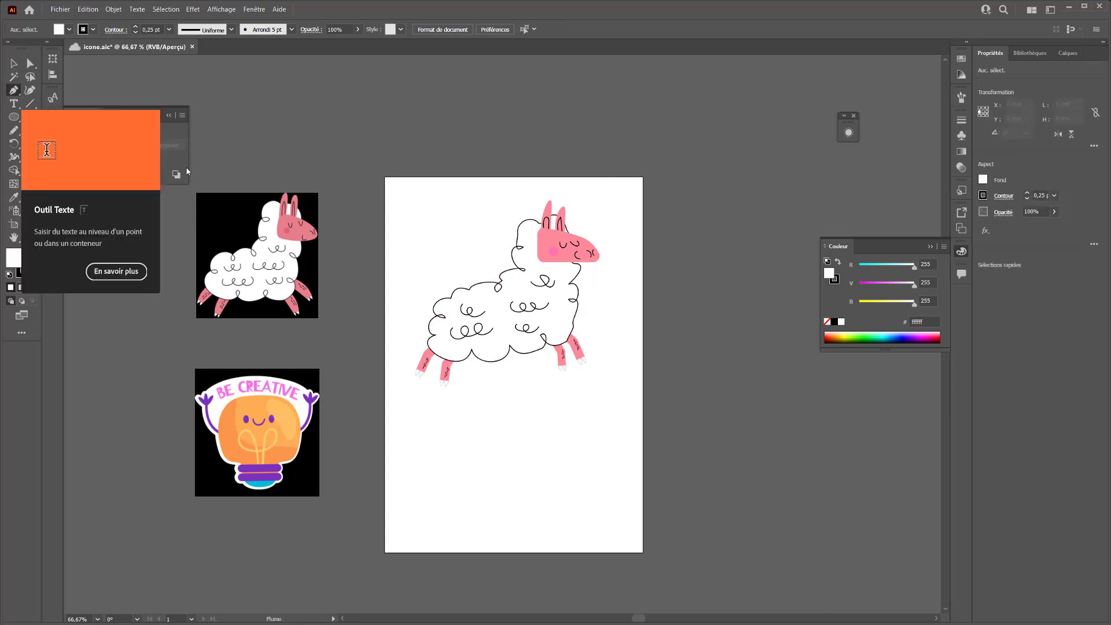
pyautogui.click(567, 282)
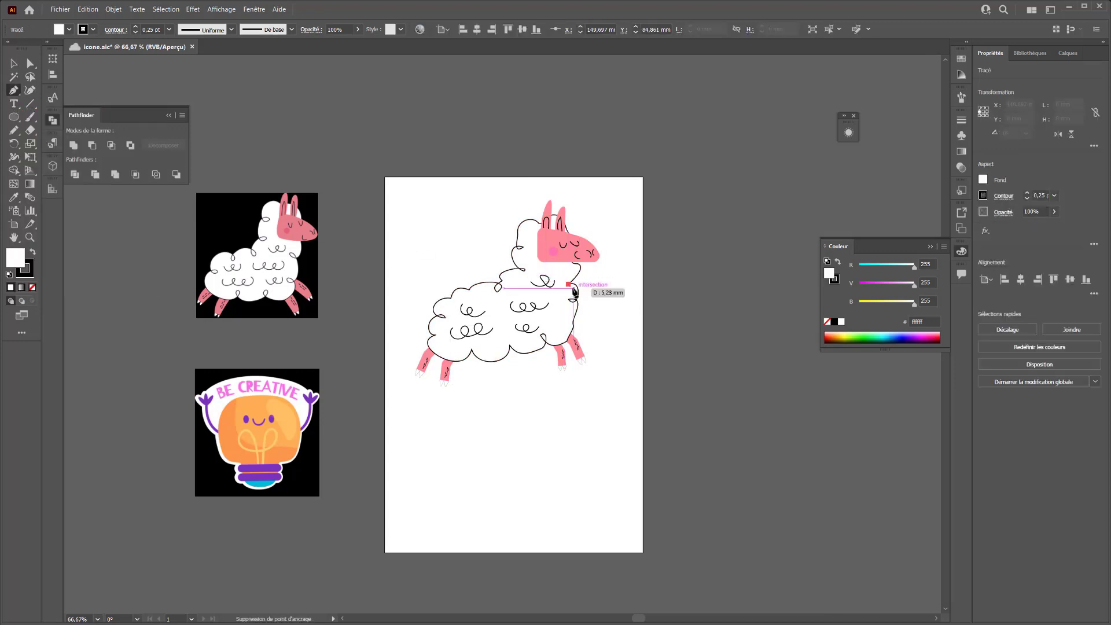
pyautogui.hotkey('ctrl', 'z')
pyautogui.hotkey('ctrl', 'z')
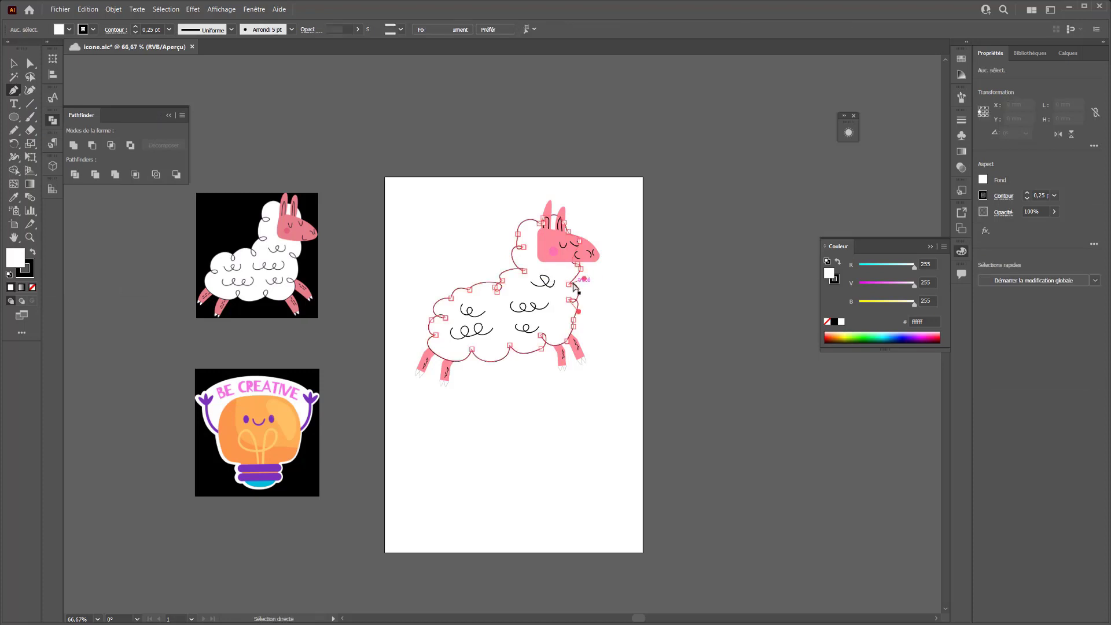
pyautogui.hotkey('ctrl', 'z')
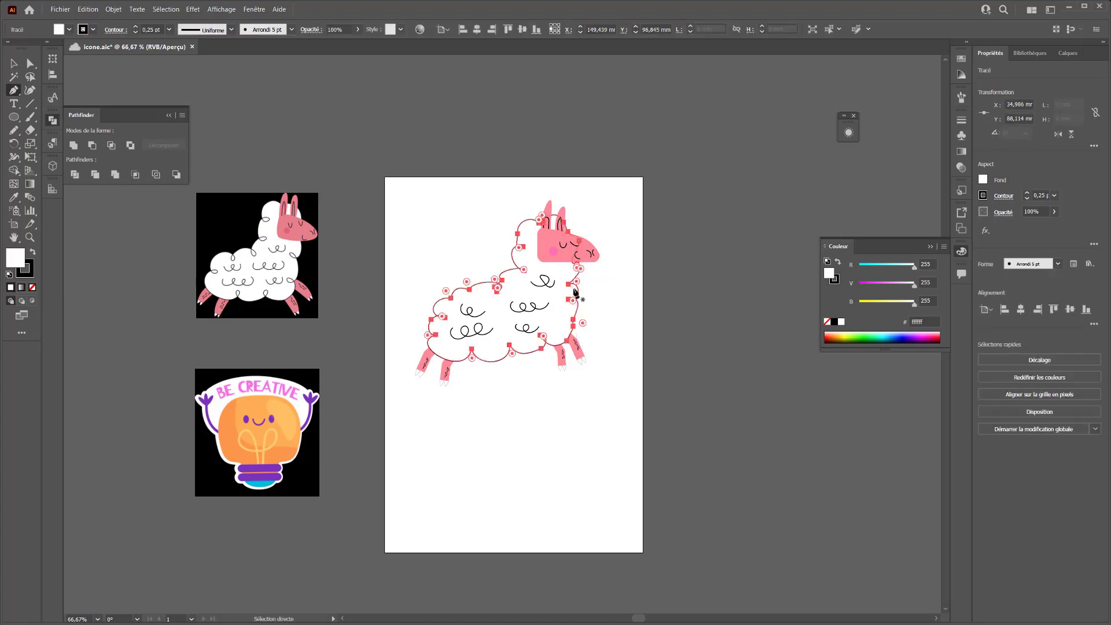
pyautogui.moveTo(570, 284); pyautogui.dragTo(578, 283)
pyautogui.hotkey('ctrl', 'z')
# Move the body outline's anchor point on the front of the neck slightly outward and deselect the outline
pyautogui.click(570, 288)
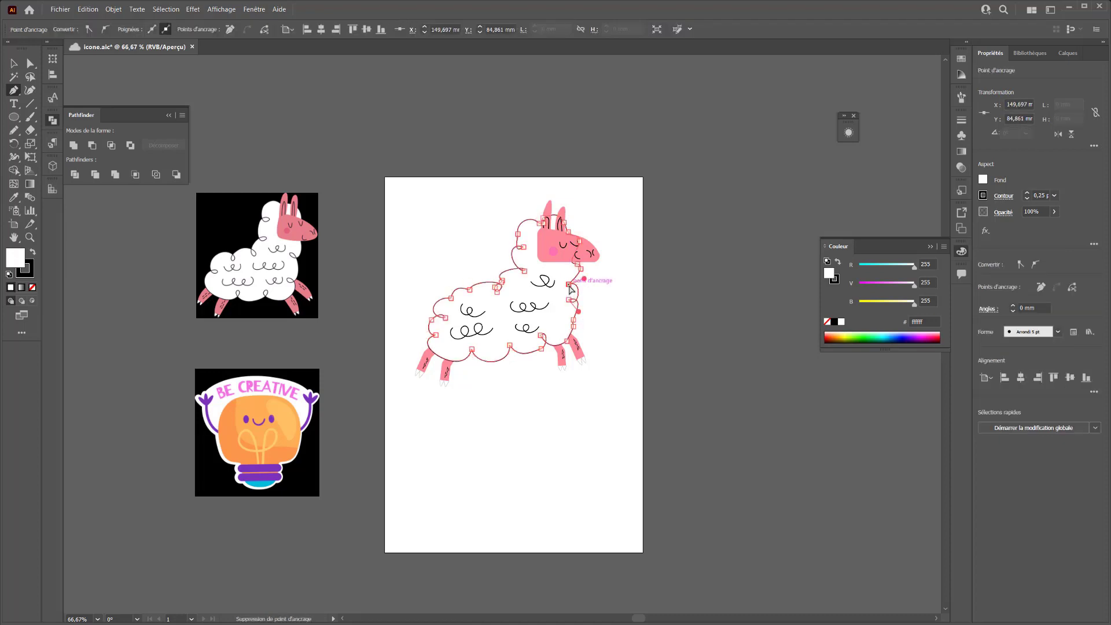
pyautogui.moveTo(570, 288); pyautogui.dragTo(579, 282)
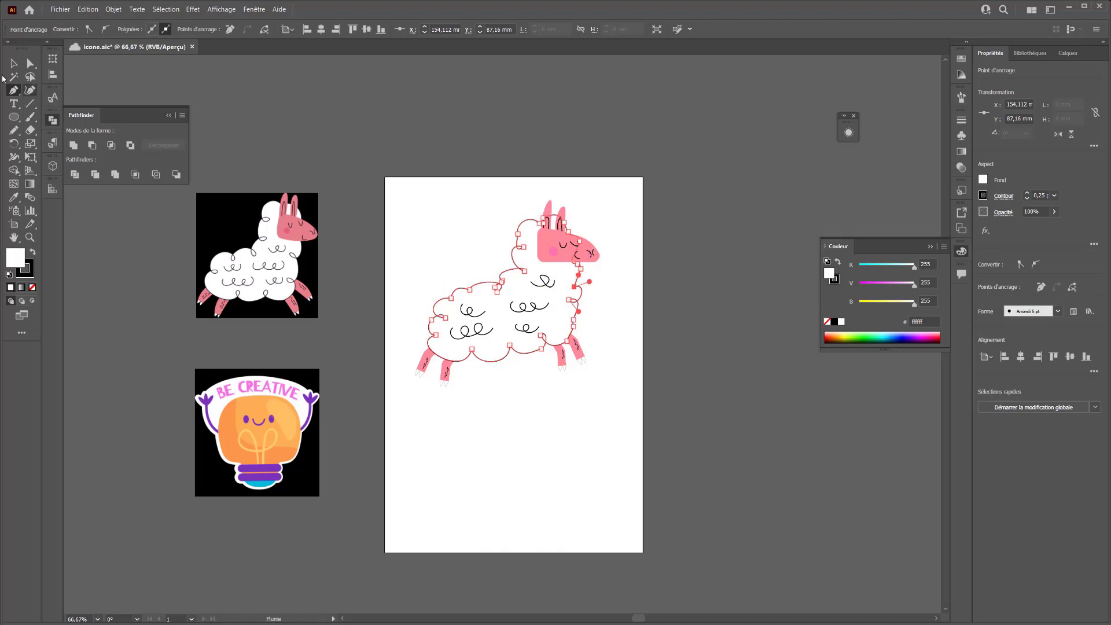
pyautogui.click(19, 66)
pyautogui.click(707, 179)
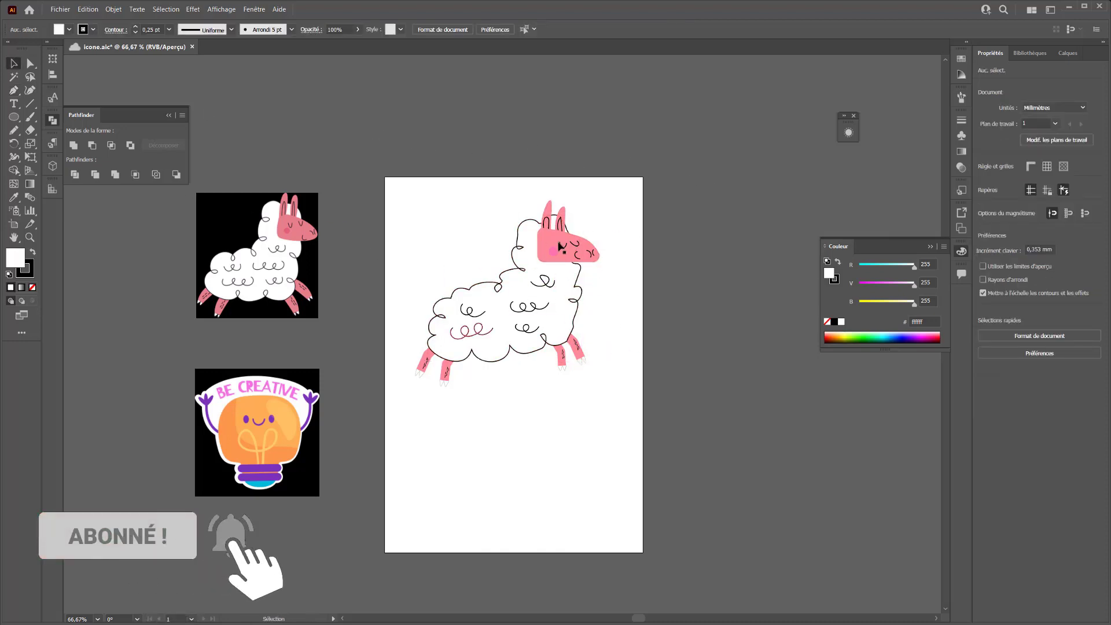
# Select the whole llama and check its layer by hiding and showing the lama layer again
pyautogui.moveTo(628, 203); pyautogui.dragTo(383, 418)
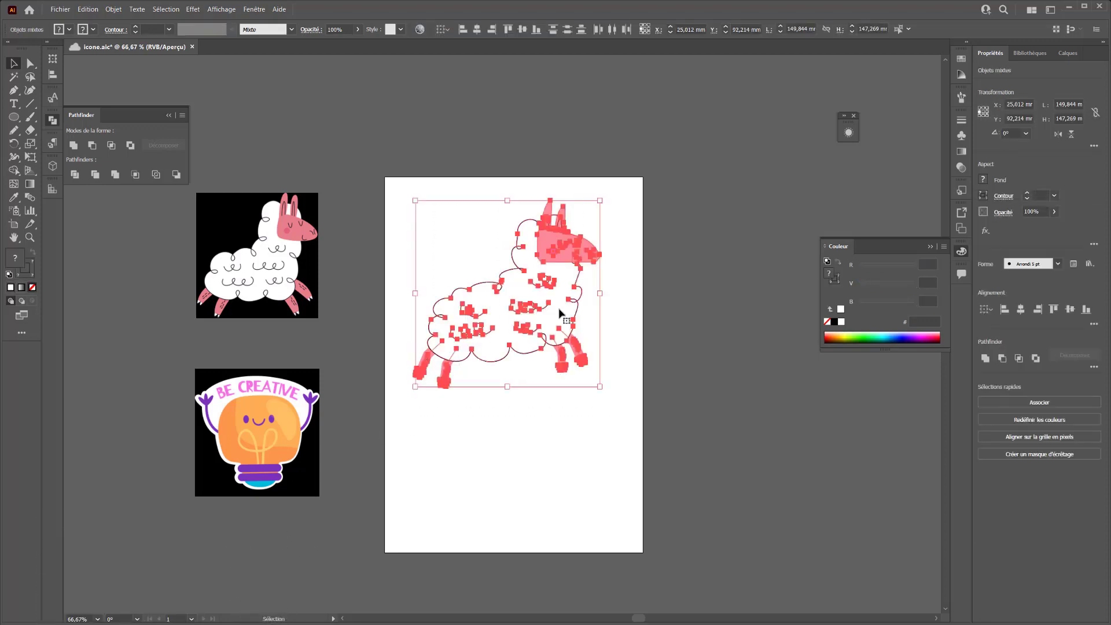
pyautogui.click(1067, 54)
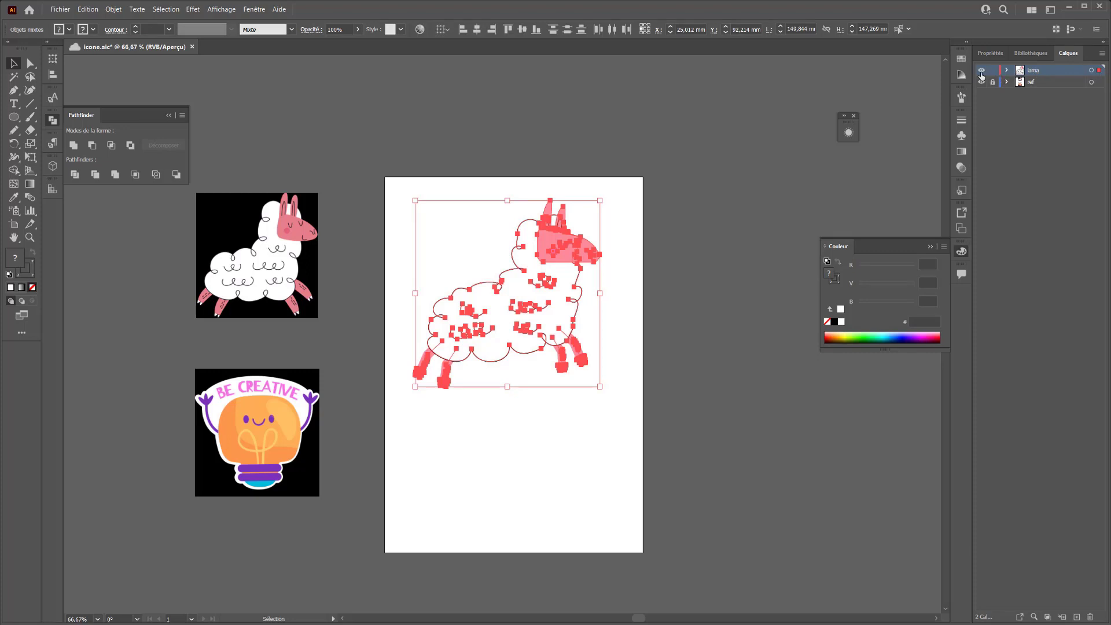
pyautogui.click(983, 72)
pyautogui.click(983, 72)
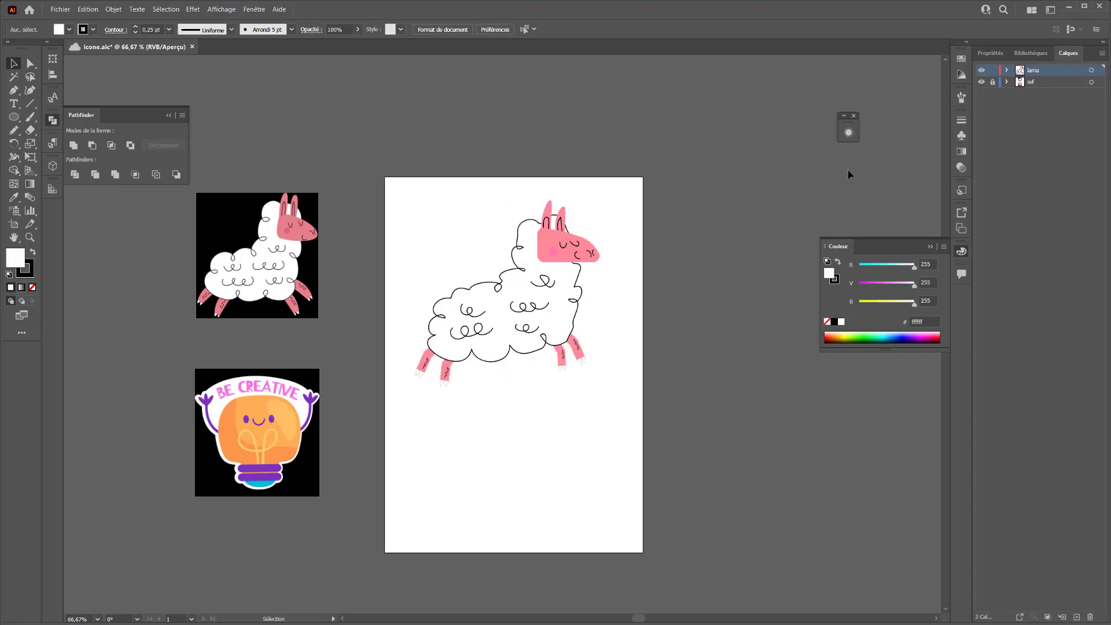